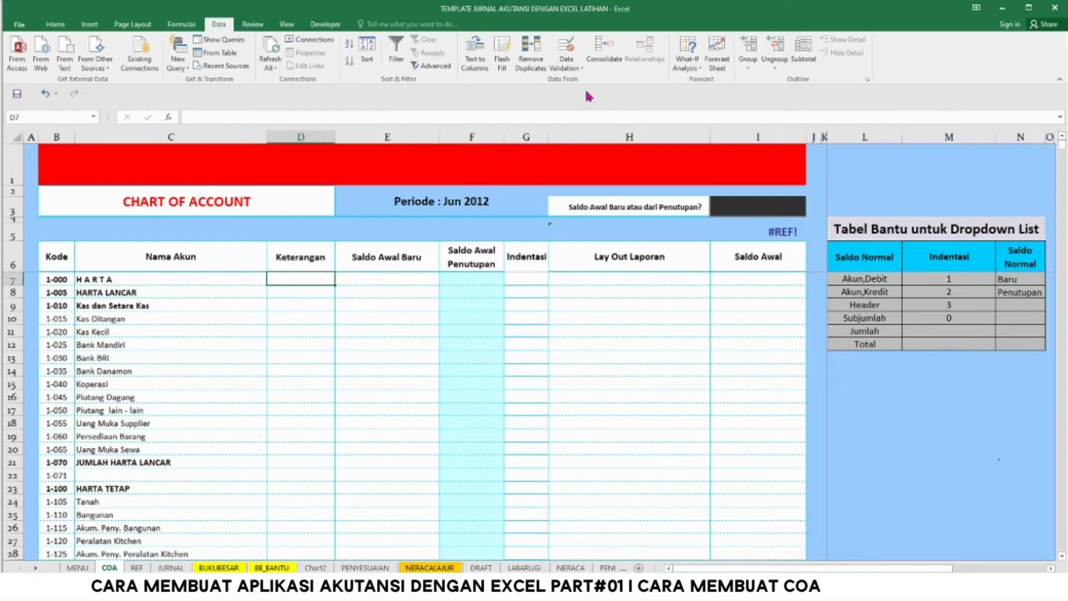
# Give D7 a list validation sourced from the Saldo Normal values $L$7:$L$12
pyautogui.click(568, 68)
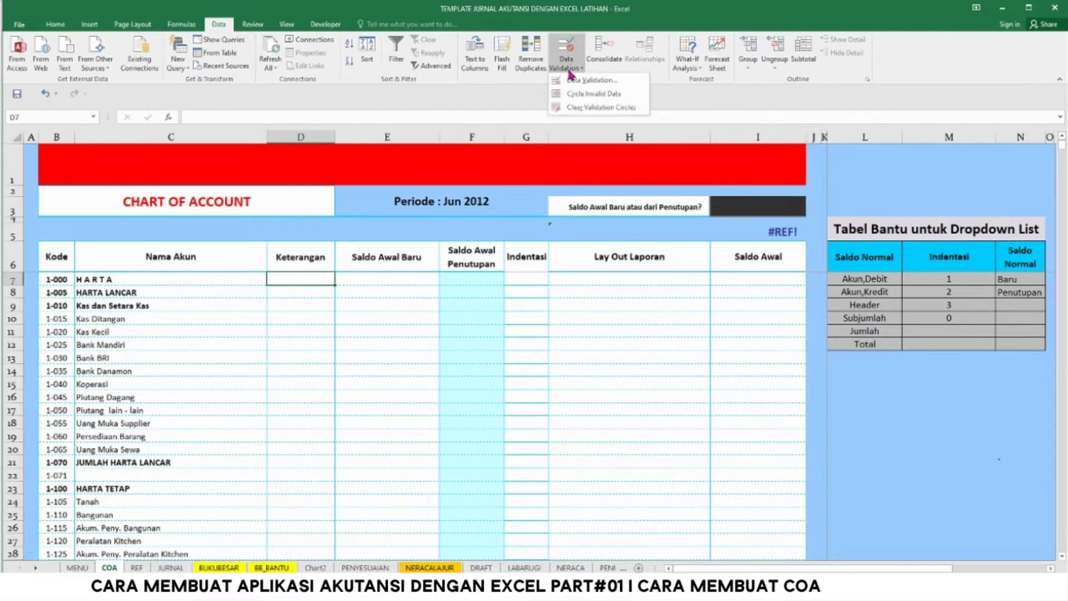
pyautogui.click(590, 80)
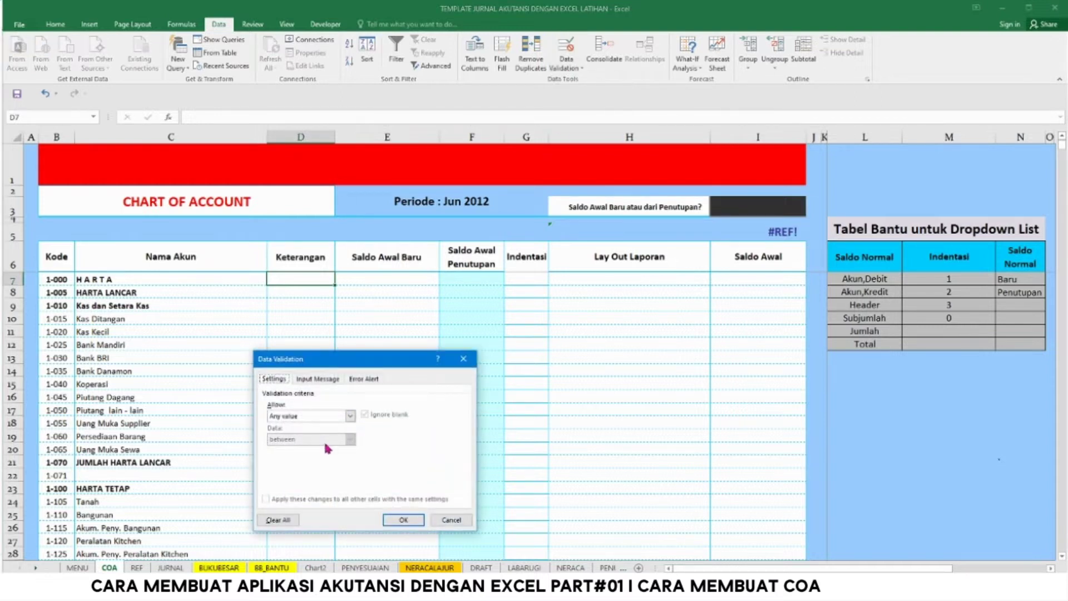
pyautogui.click(323, 416)
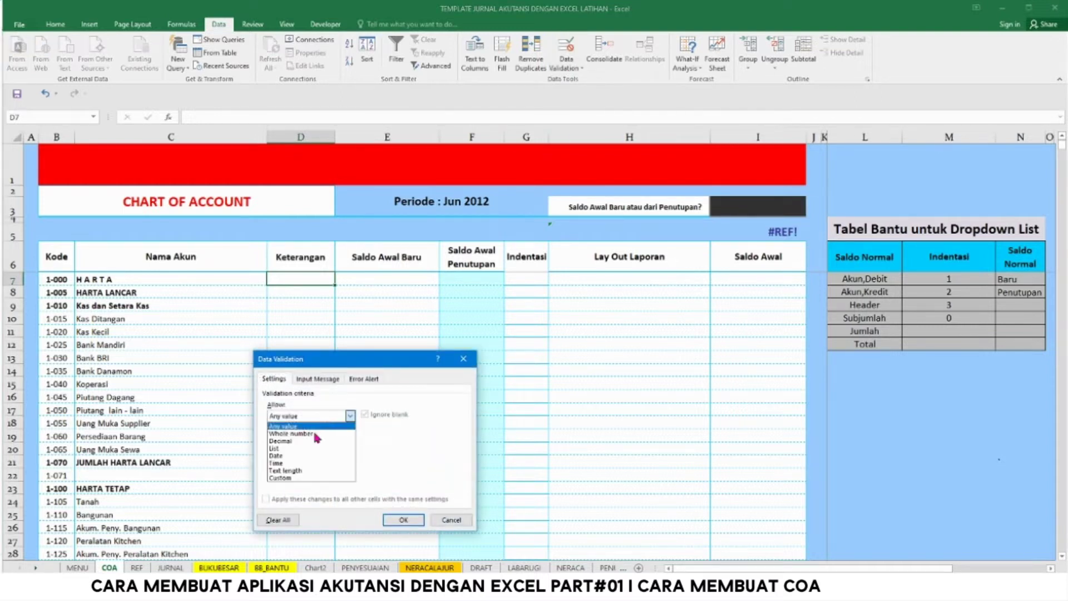
pyautogui.click(306, 450)
pyautogui.click(298, 462)
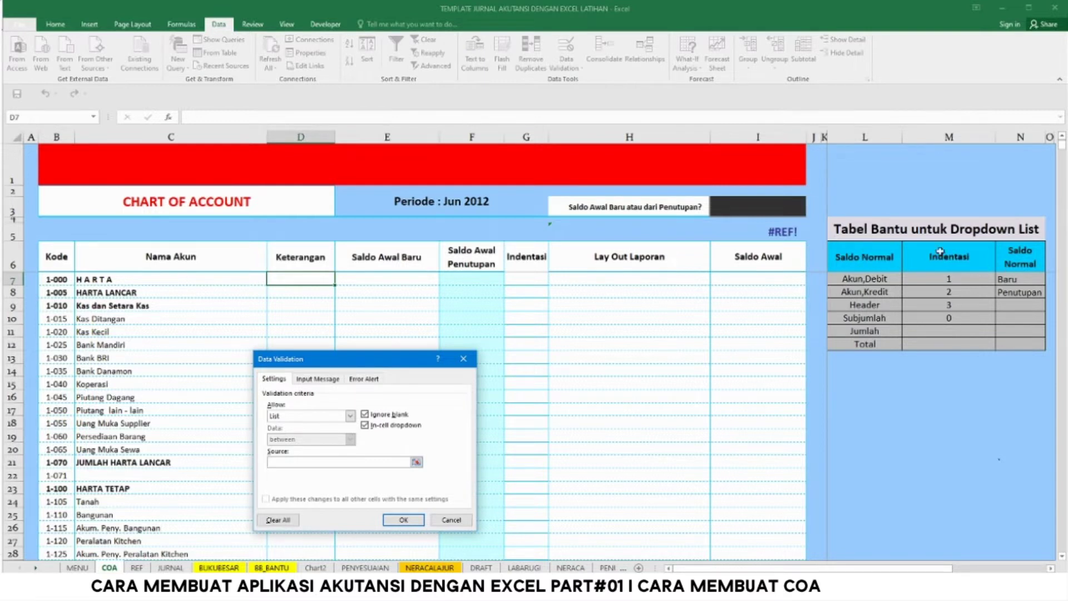
pyautogui.click(856, 280)
pyautogui.moveTo(857, 280); pyautogui.dragTo(861, 341)
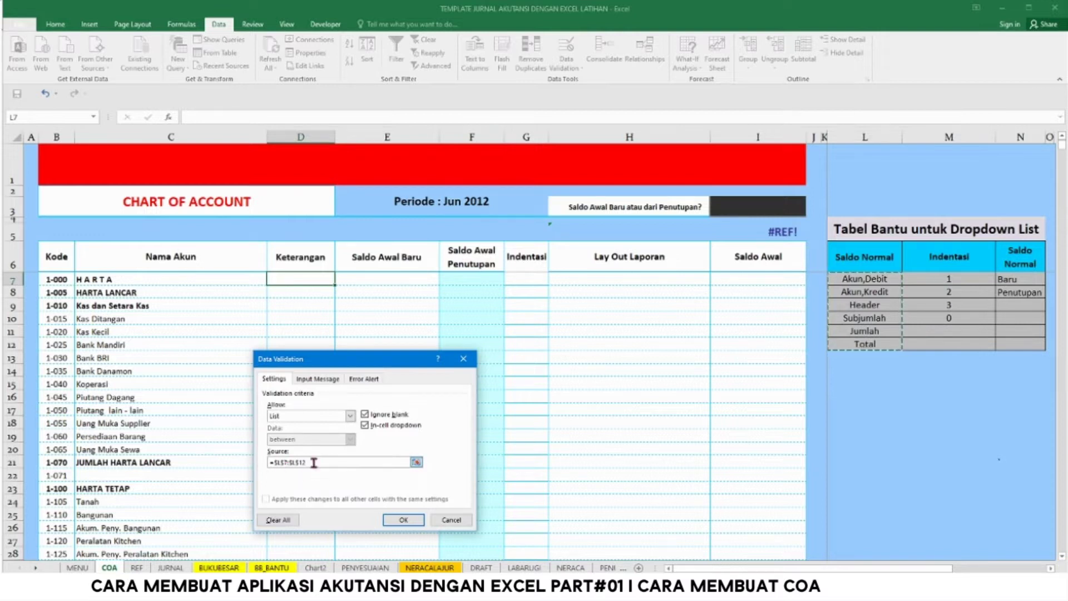
pyautogui.click(404, 521)
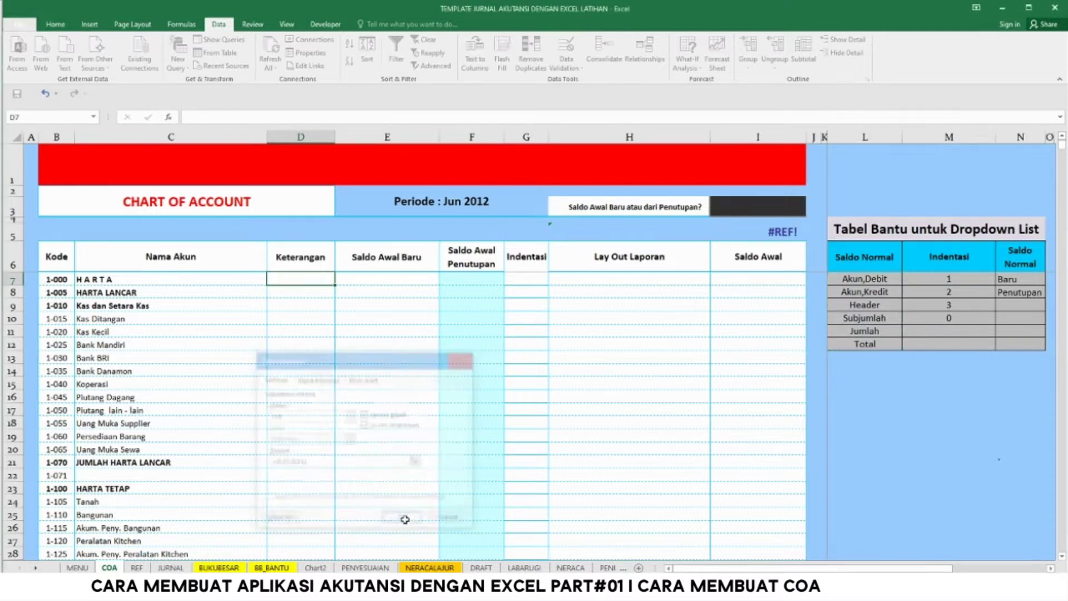
# Check D7's dropdown options, then fill its validation down column D
pyautogui.click(339, 279)
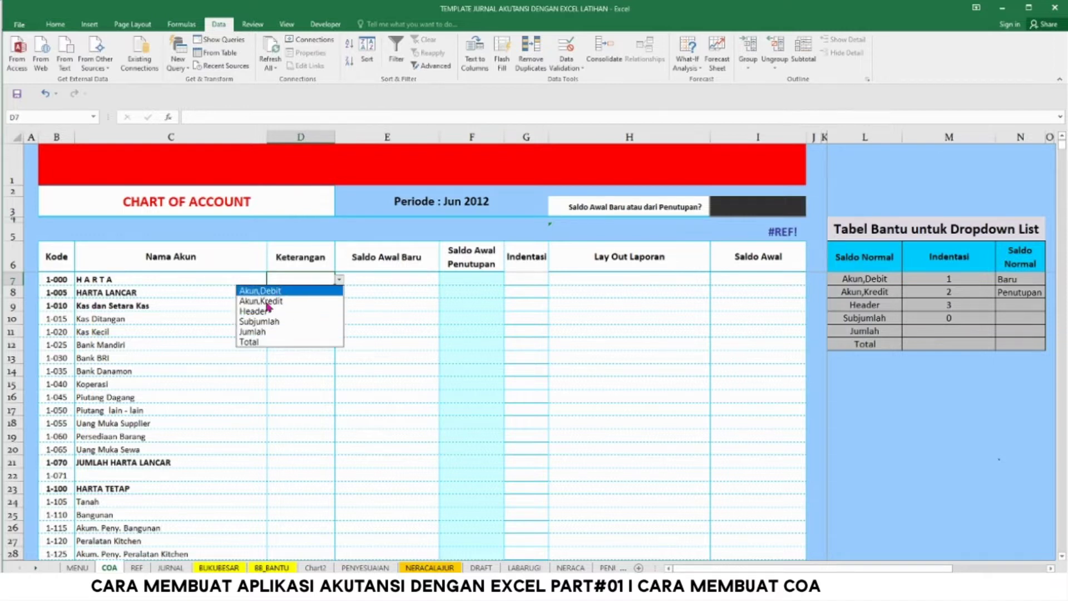
pyautogui.click(323, 278)
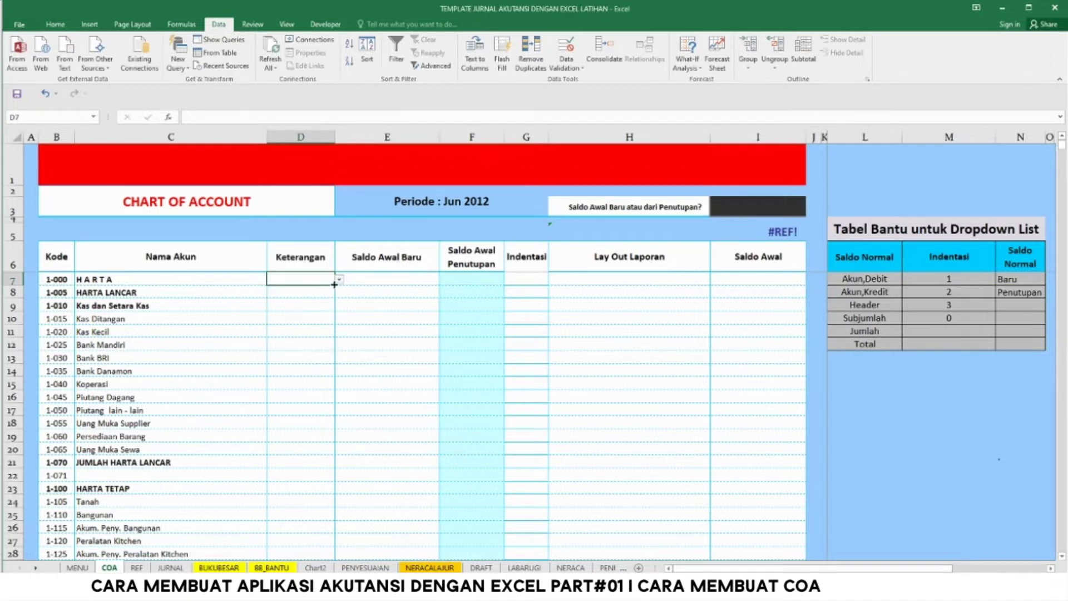
pyautogui.moveTo(334, 284)
pyautogui.mouseDown()
pyautogui.moveTo(333, 556)
pyautogui.moveTo(334, 540)
pyautogui.moveTo(318, 558)
pyautogui.mouseUp()
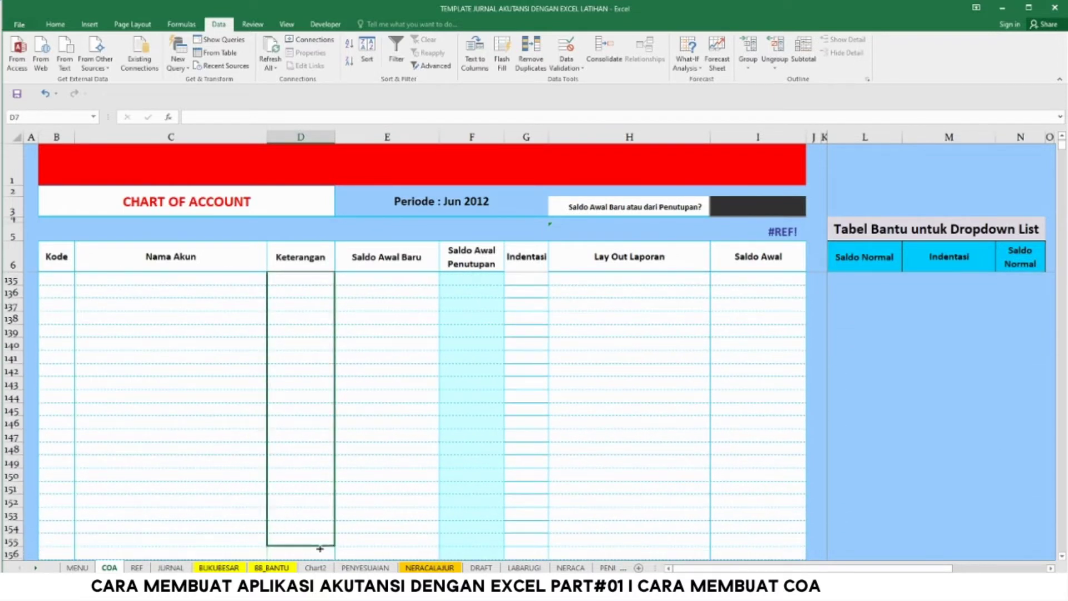
pyautogui.moveTo(318, 558); pyautogui.dragTo(318, 558)
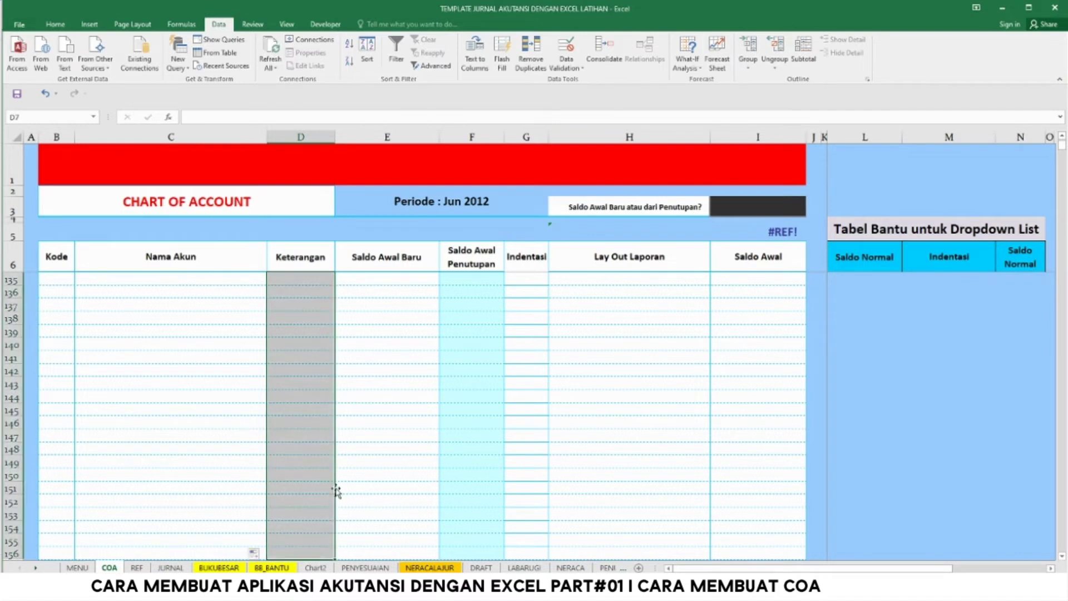
pyautogui.click(325, 502)
# Verify that D8, D9 and the other Keterangan cells in column D show the dropdown
pyautogui.scroll(3, 399, 459)
pyautogui.scroll(14, 398, 459)
pyautogui.scroll(17, 399, 459)
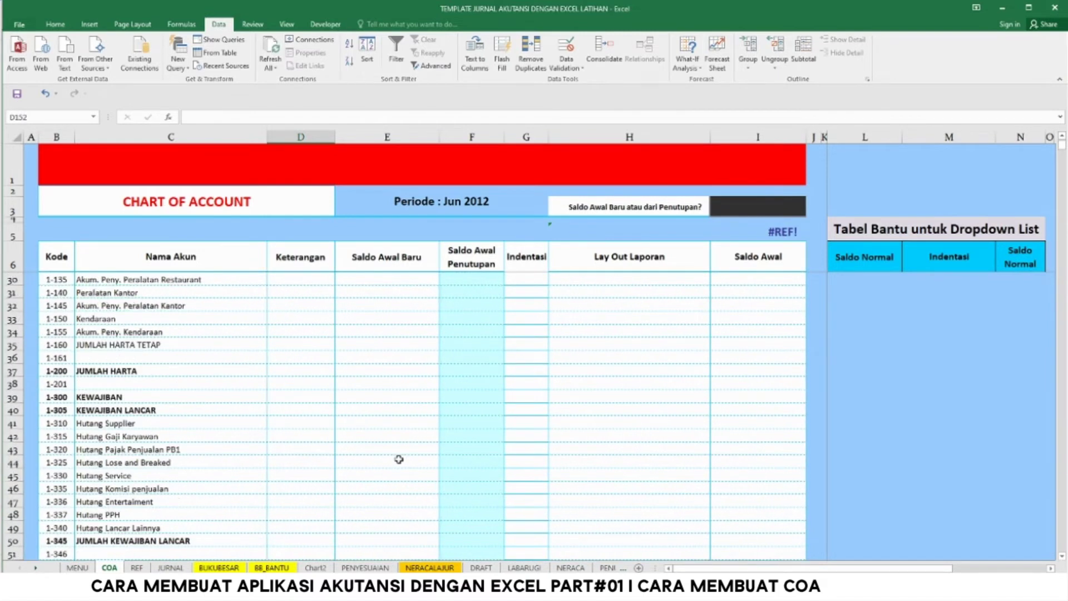
pyautogui.scroll(8, 399, 459)
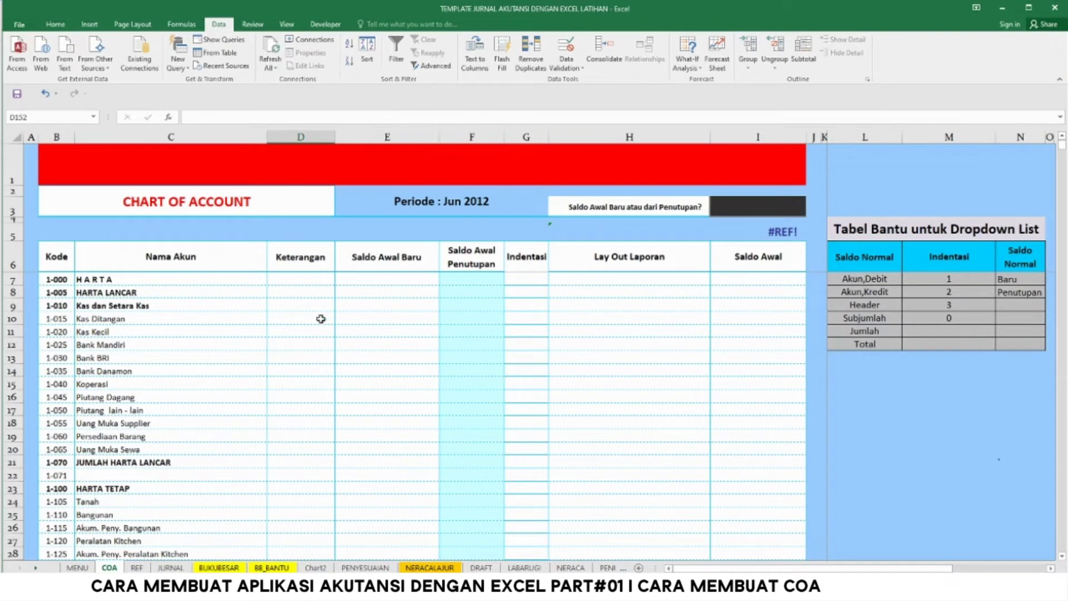
pyautogui.click(313, 274)
pyautogui.click(314, 292)
pyautogui.click(316, 306)
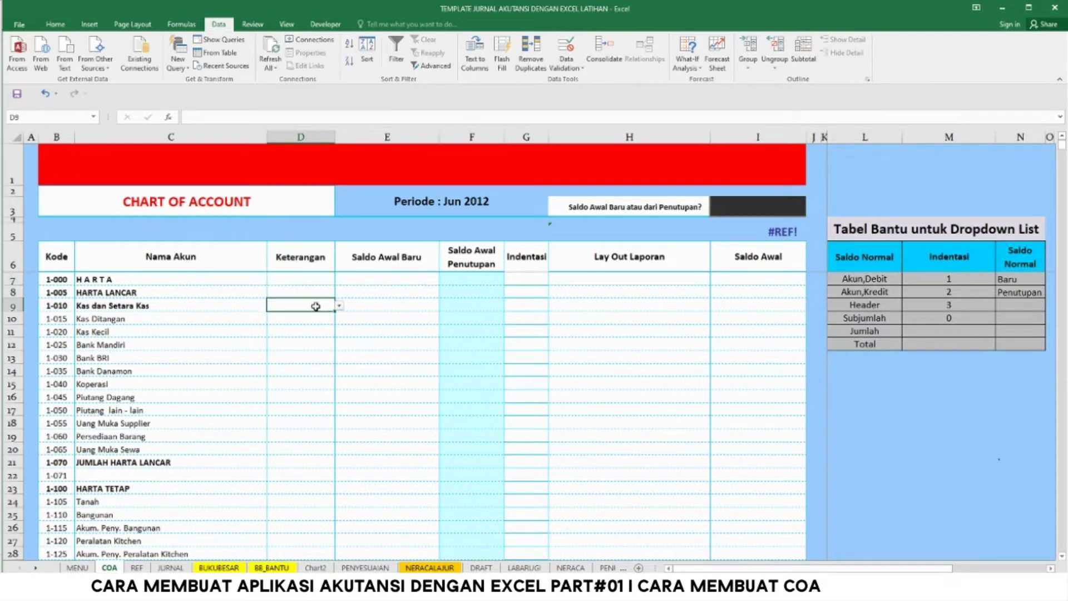
pyautogui.click(312, 280)
pyautogui.click(316, 303)
pyautogui.click(312, 280)
pyautogui.click(330, 328)
pyautogui.click(321, 281)
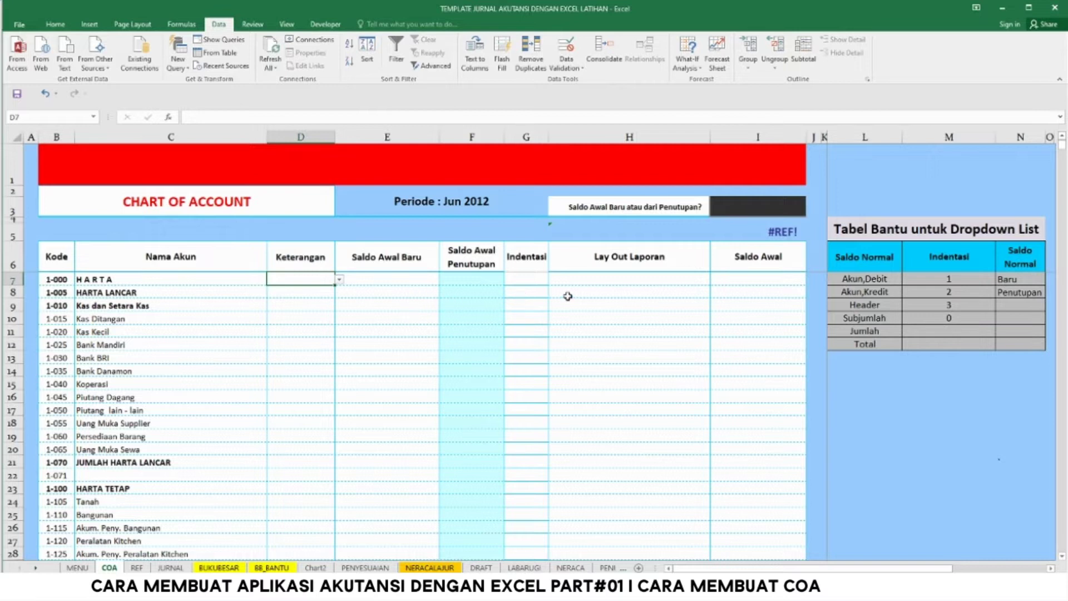
pyautogui.click(786, 209)
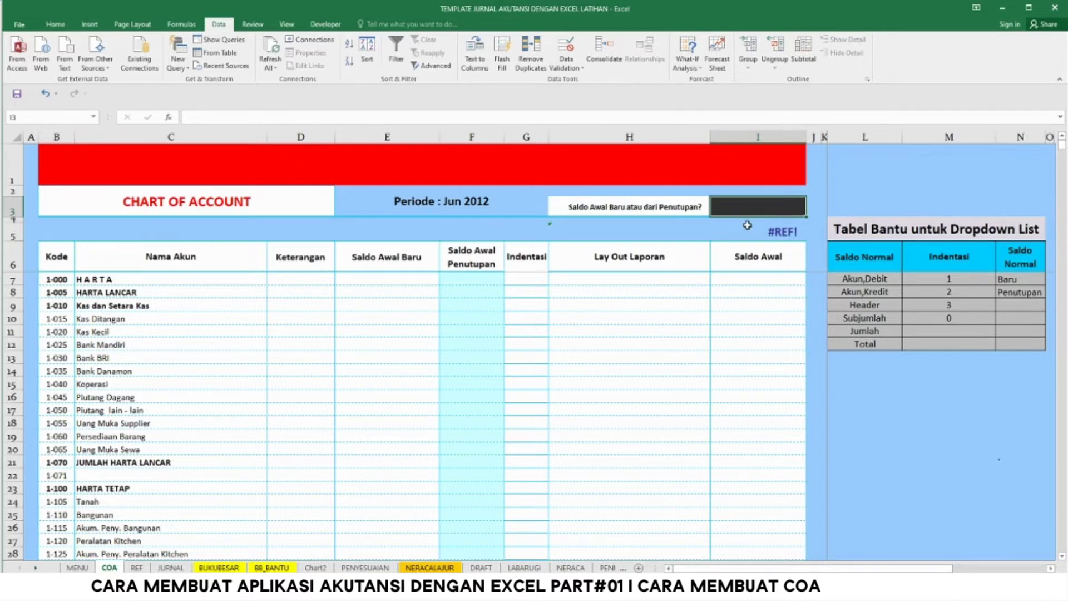
pyautogui.click(747, 225)
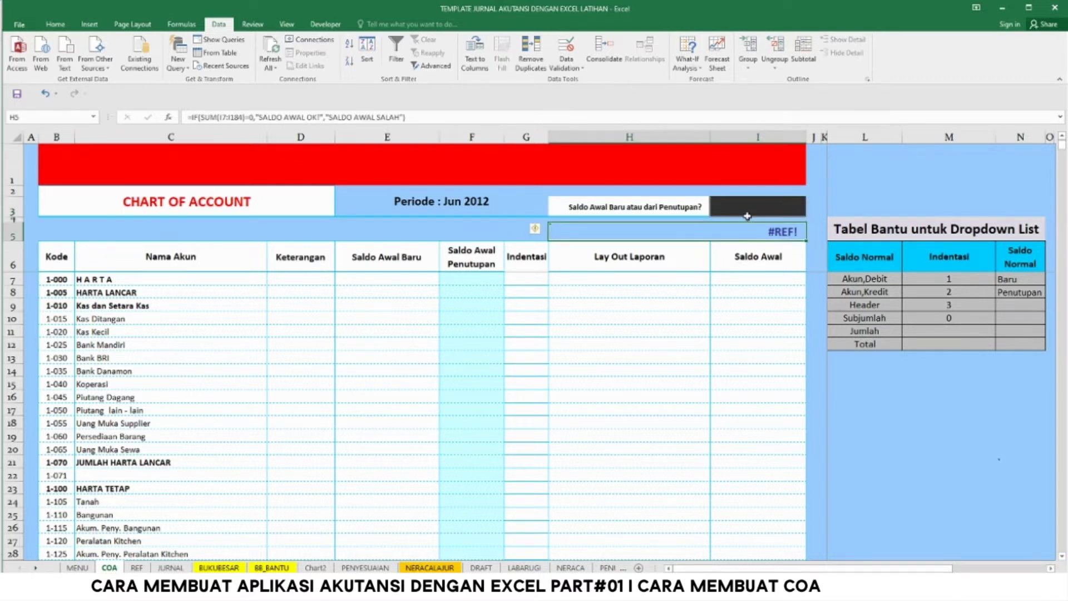
pyautogui.click(748, 209)
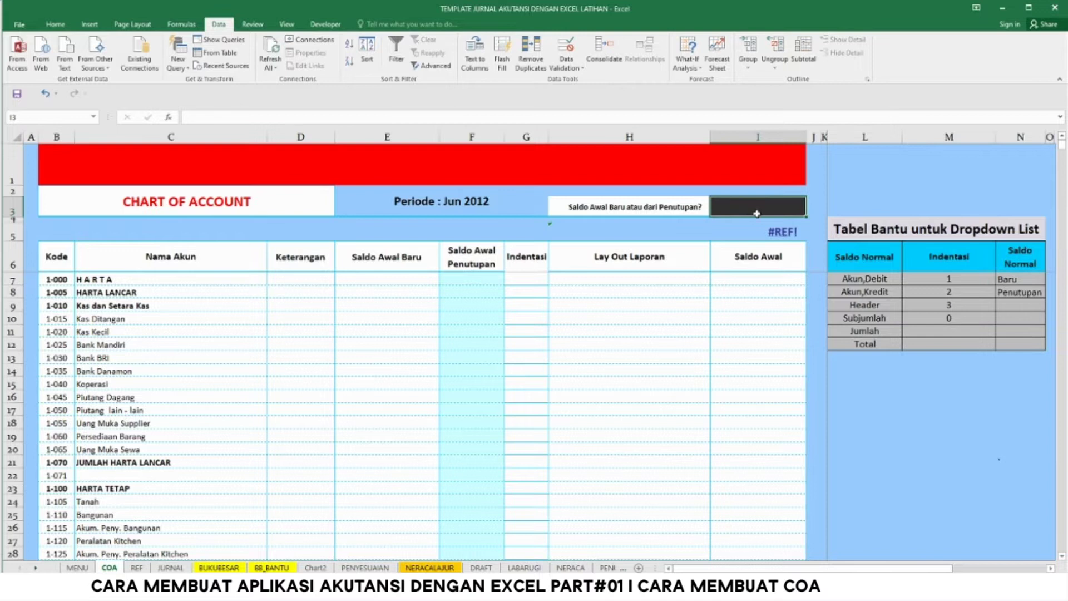
pyautogui.click(474, 275)
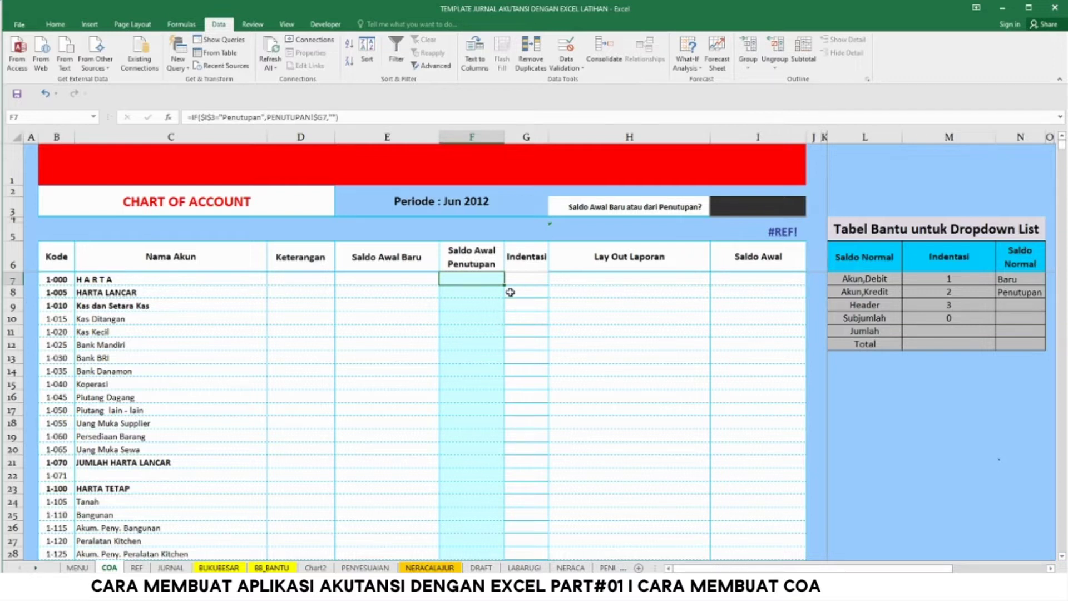
pyautogui.press('Down')
pyautogui.press('Down')
pyautogui.press('Down')
pyautogui.press('Down')
pyautogui.press('Down')
pyautogui.press('Down')
pyautogui.click(481, 306)
pyautogui.click(479, 280)
pyautogui.moveTo(485, 282); pyautogui.dragTo(484, 426)
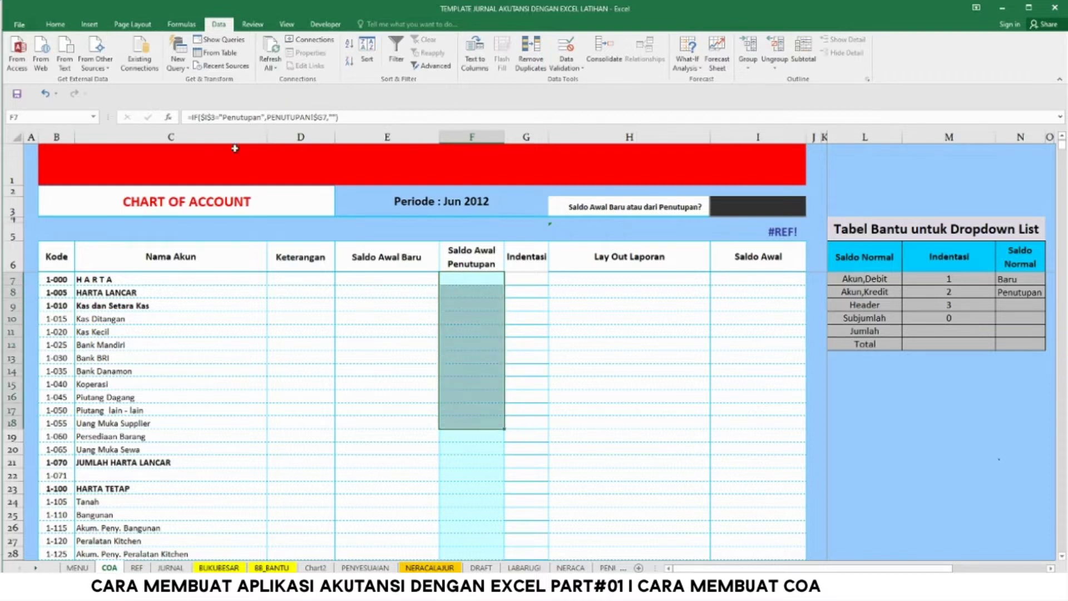
pyautogui.click(785, 203)
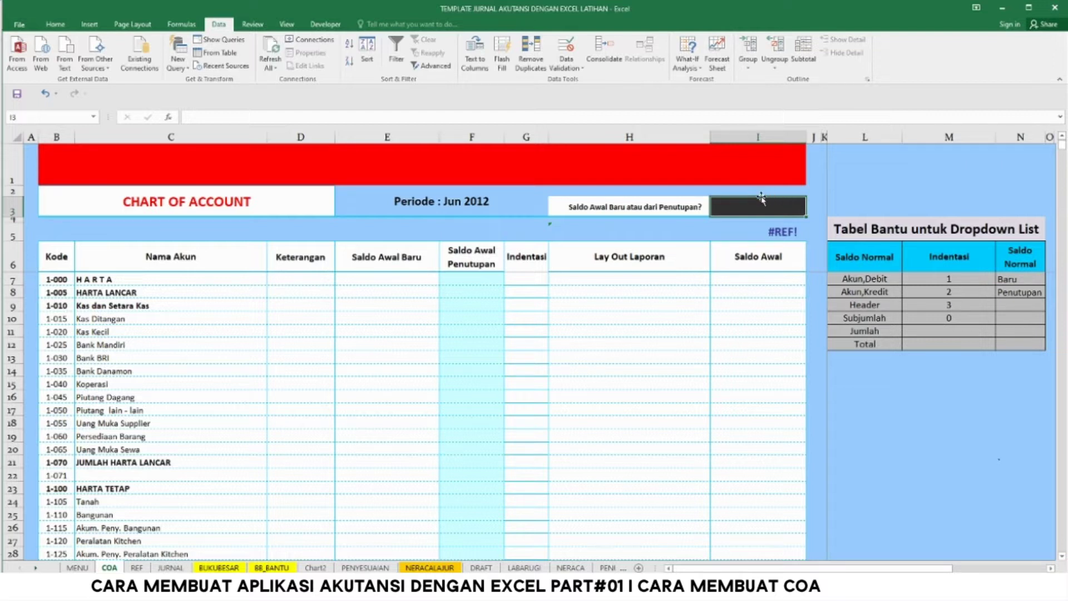
# Give I3 a list validation sourced from Baru and Penutupan in $N$7:$N$8
pyautogui.click(573, 66)
pyautogui.click(590, 80)
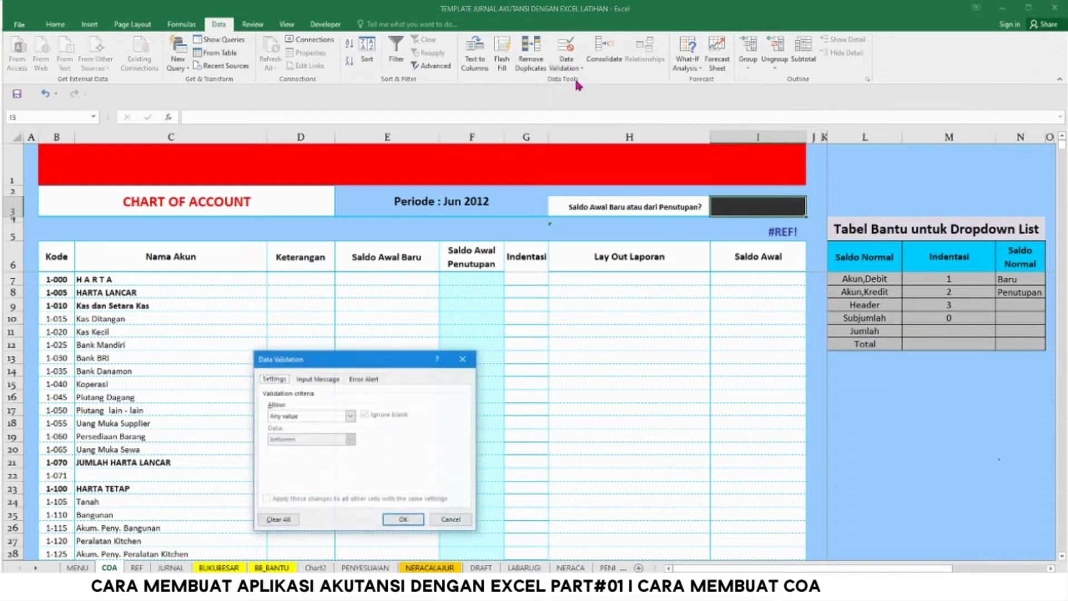
pyautogui.click(350, 416)
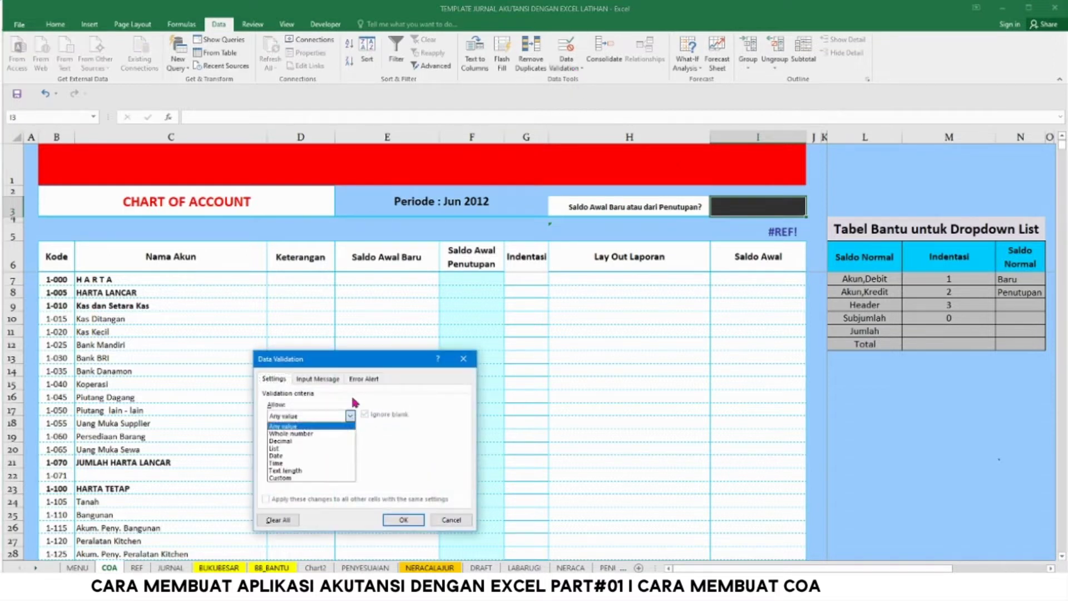
pyautogui.click(319, 445)
pyautogui.click(335, 463)
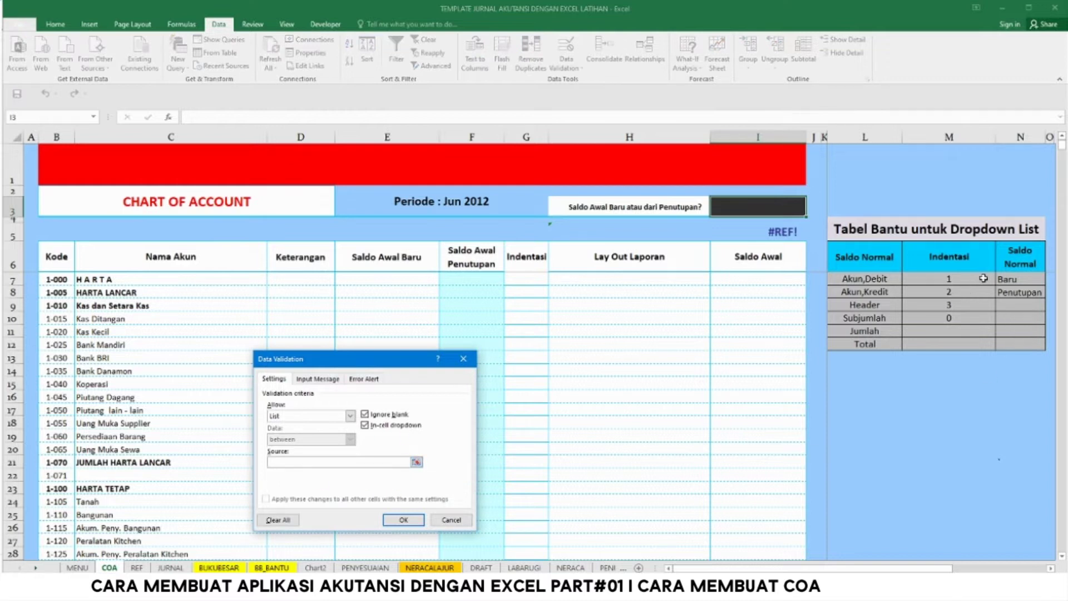
pyautogui.moveTo(1023, 279); pyautogui.dragTo(1021, 292)
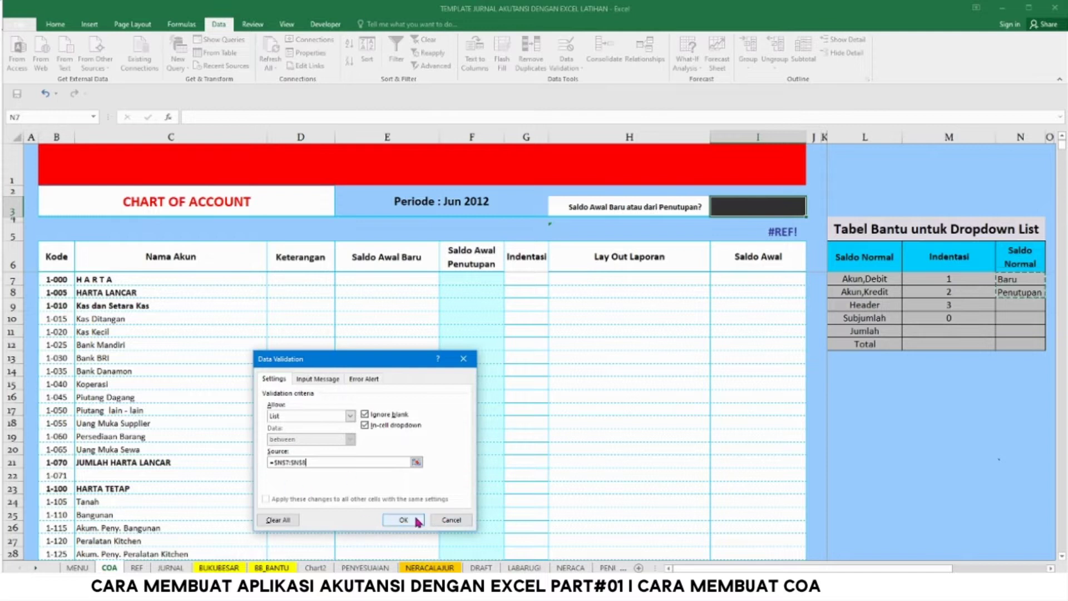
pyautogui.click(414, 520)
# Set the opening-balance choice in I3 to Baru
pyautogui.click(801, 390)
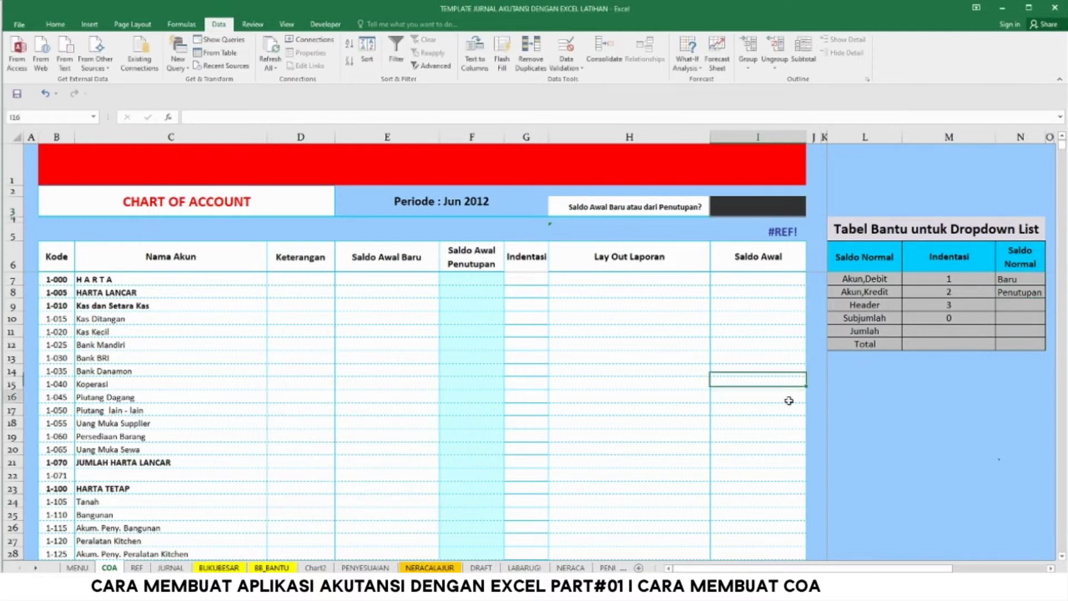
pyautogui.click(796, 207)
pyautogui.click(811, 212)
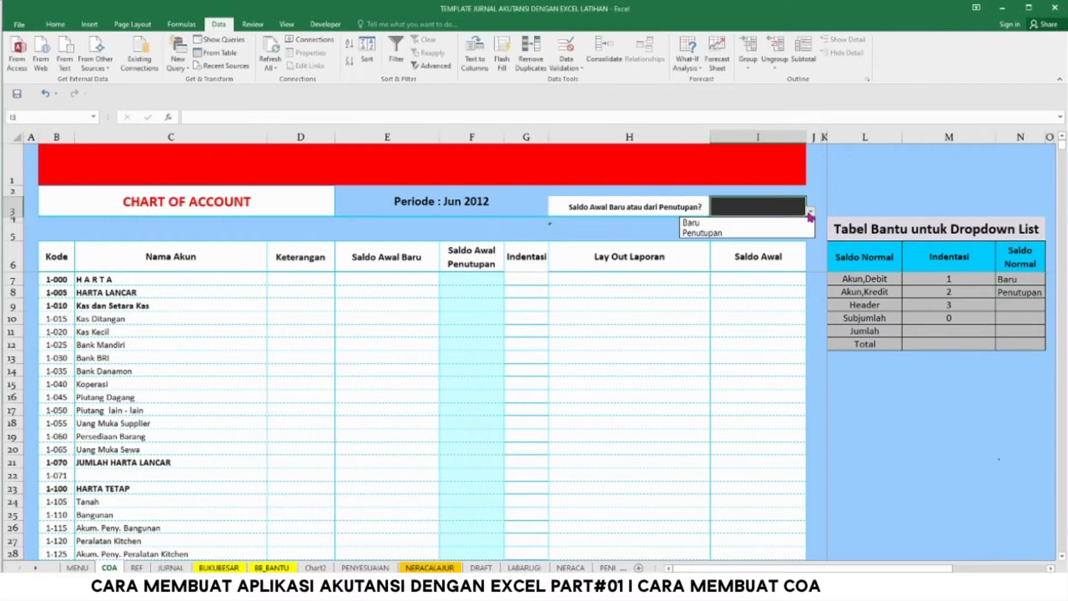
pyautogui.click(730, 224)
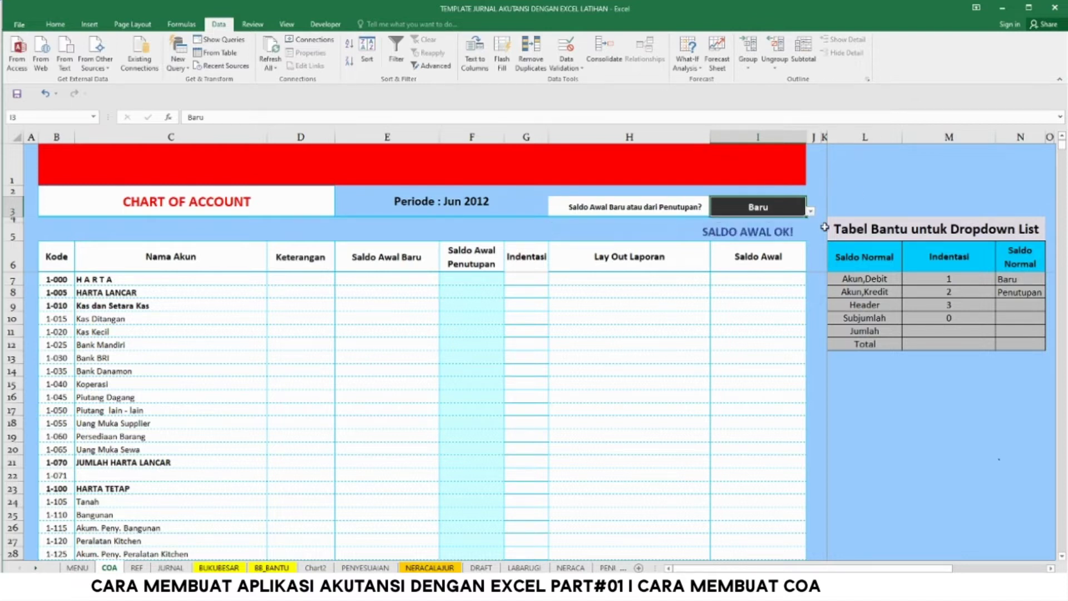
pyautogui.click(810, 212)
pyautogui.click(775, 222)
# Apply dashed blue borders to the Indentasi entry cells starting at G7
pyautogui.click(525, 278)
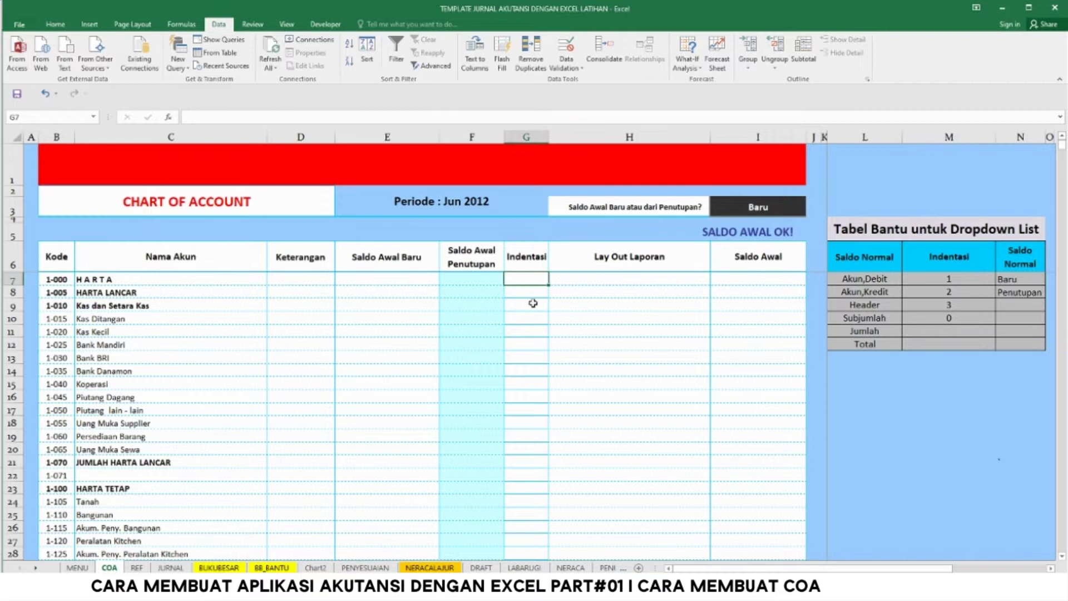
pyautogui.rightClick(531, 281)
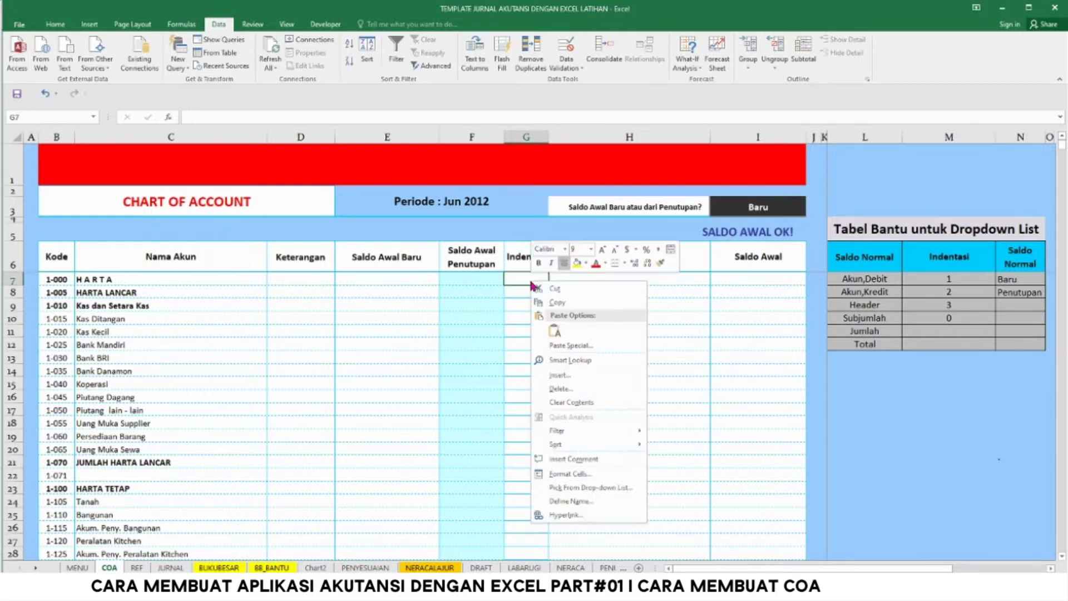
pyautogui.click(571, 473)
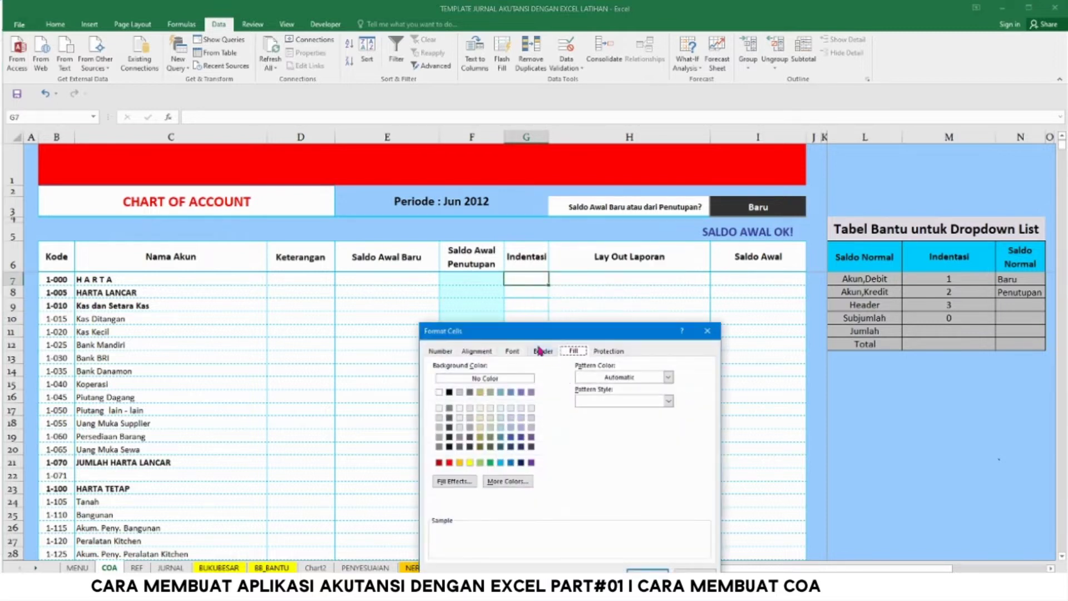
pyautogui.click(543, 351)
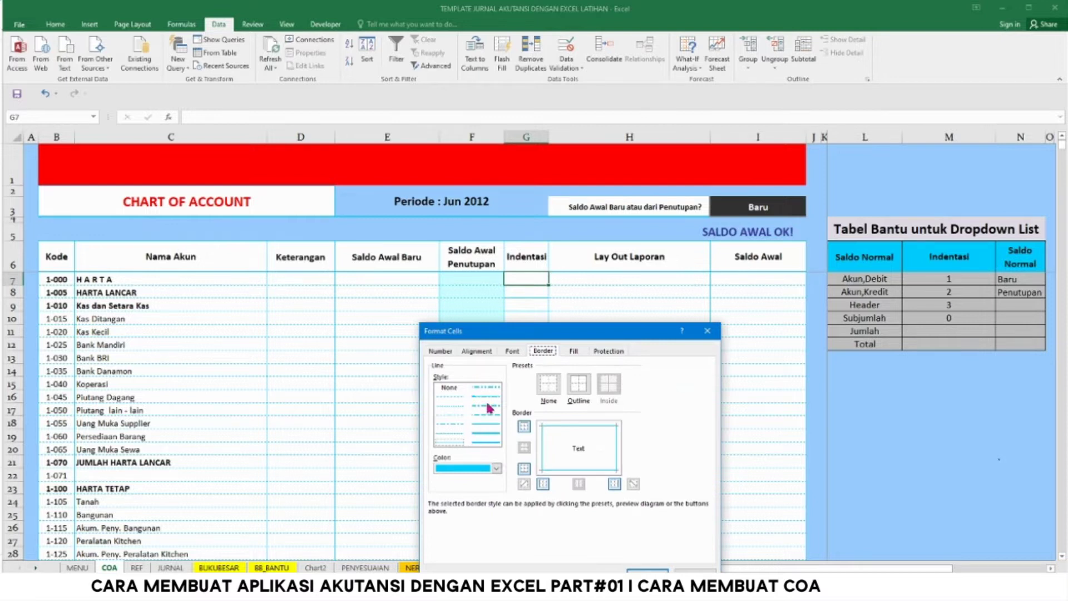
pyautogui.click(455, 444)
pyautogui.click(589, 426)
pyautogui.click(588, 426)
pyautogui.click(647, 571)
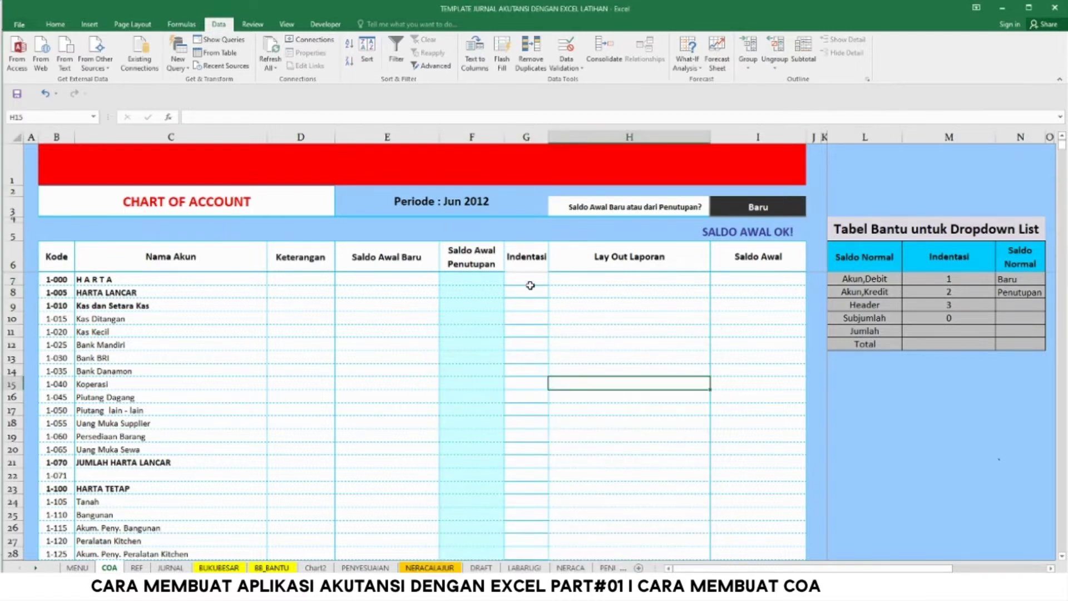
# Apply the same dashed border style to the Indentasi header cell G6
pyautogui.click(527, 266)
pyautogui.rightClick(529, 267)
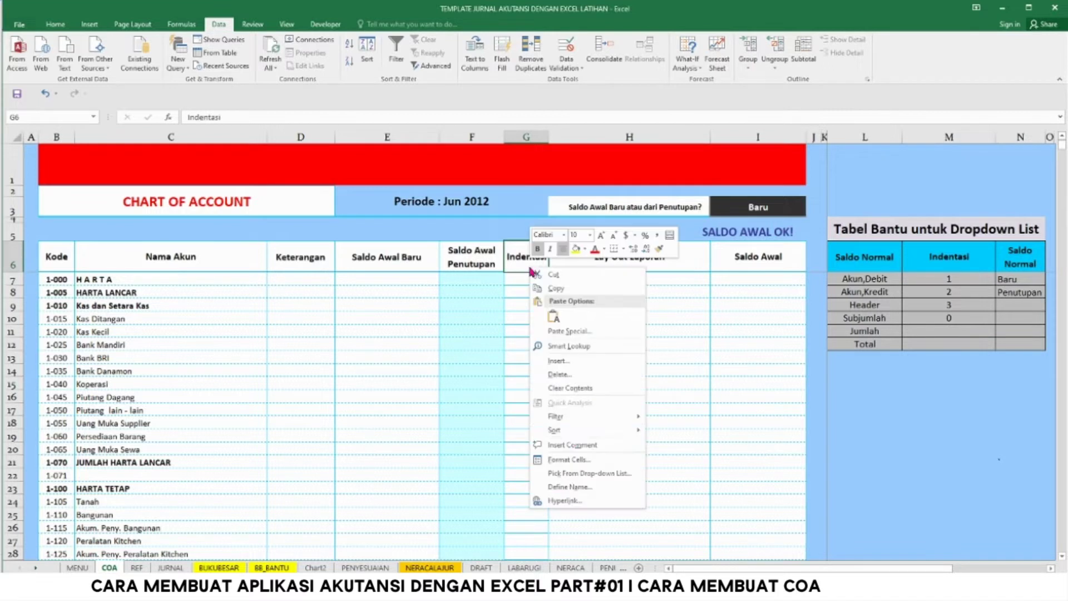
pyautogui.click(574, 457)
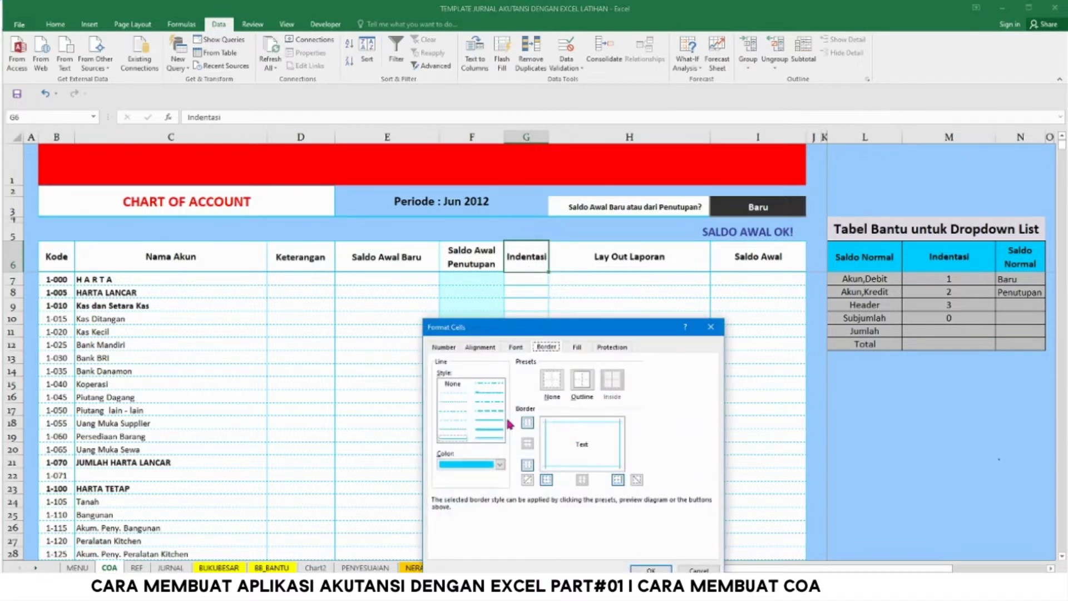
pyautogui.click(452, 440)
pyautogui.click(651, 568)
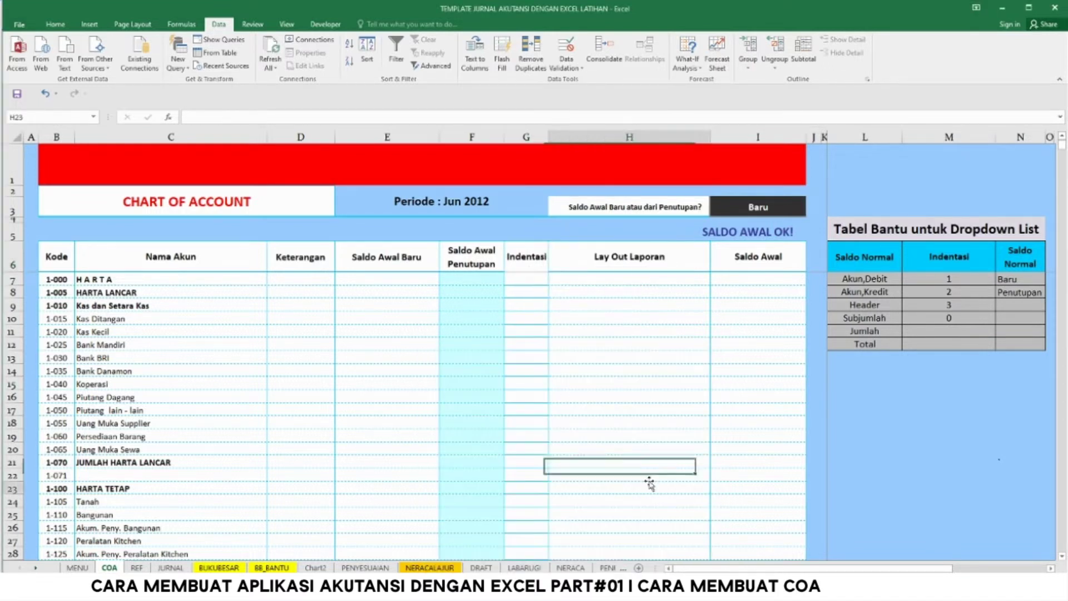
pyautogui.click(523, 279)
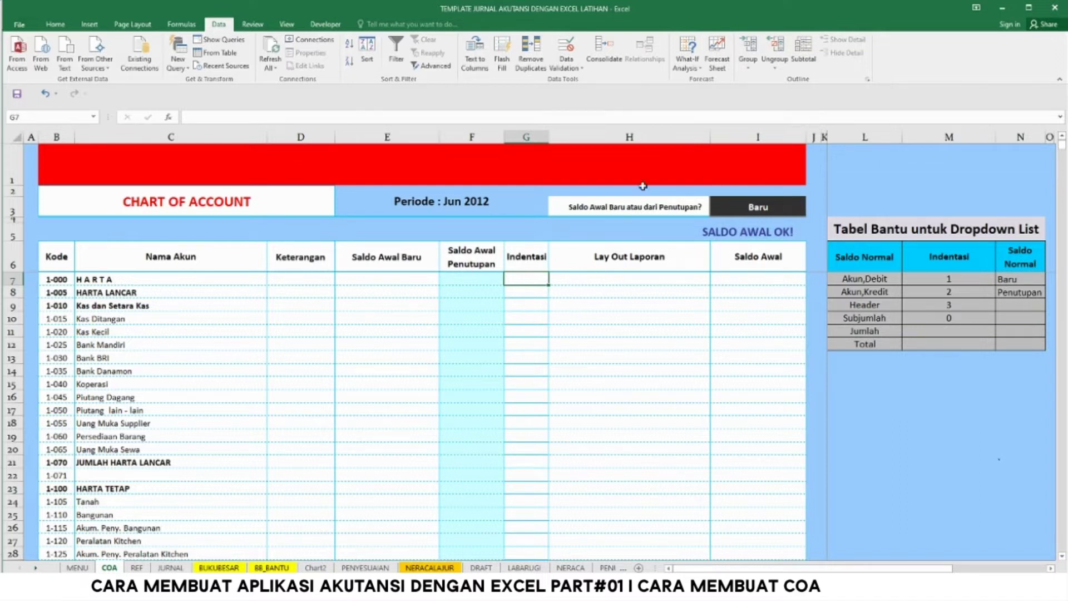
# Make G7 a list dropdown sourced from $M$7:$M$10 (1, 2, 3, 0) and check its values
pyautogui.click(566, 64)
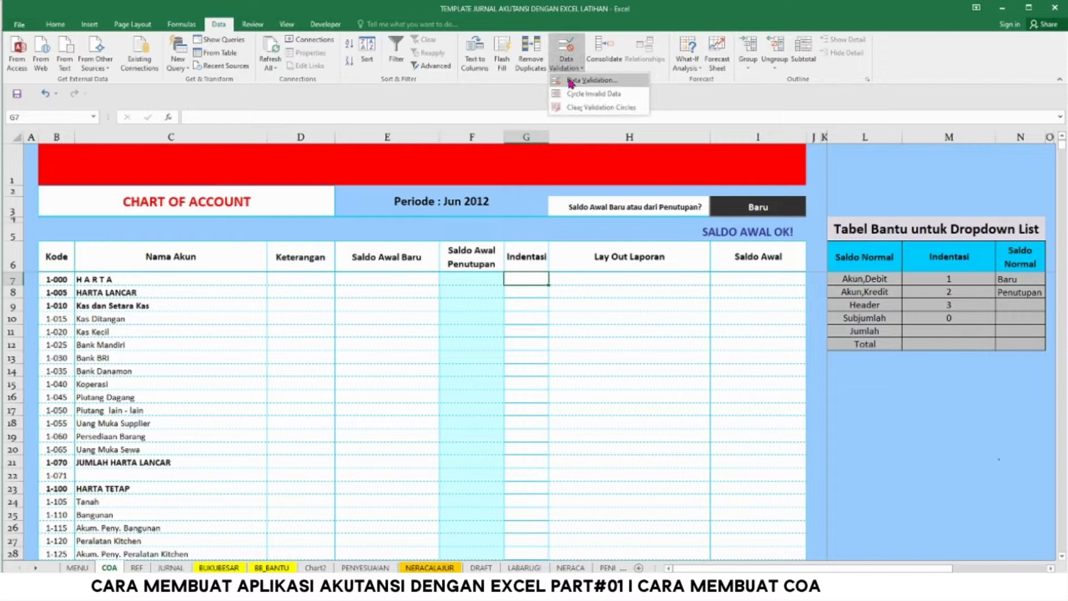
pyautogui.click(576, 81)
pyautogui.click(350, 416)
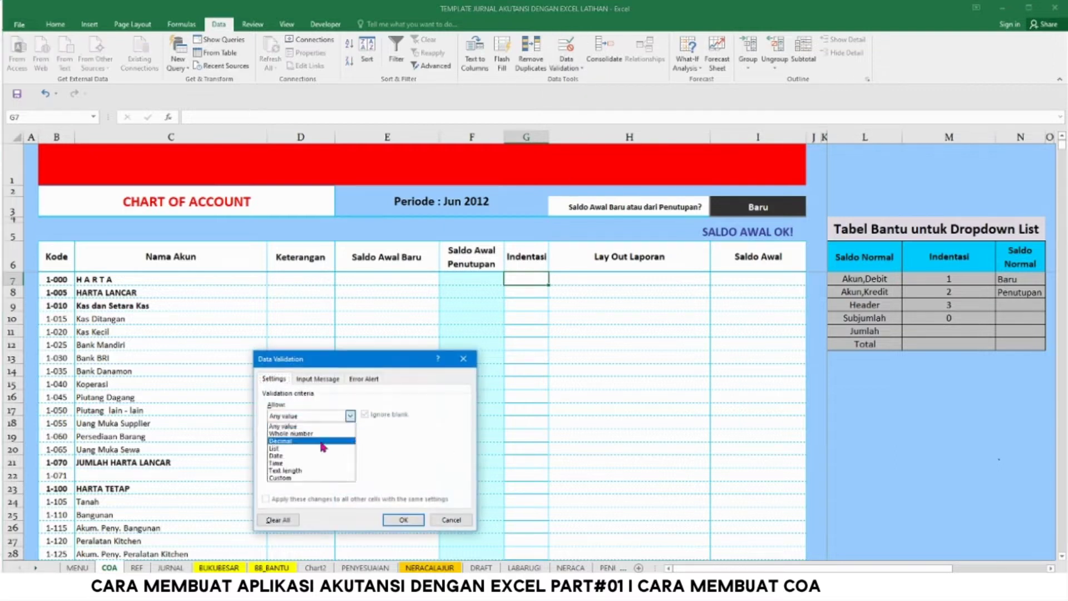
pyautogui.click(319, 454)
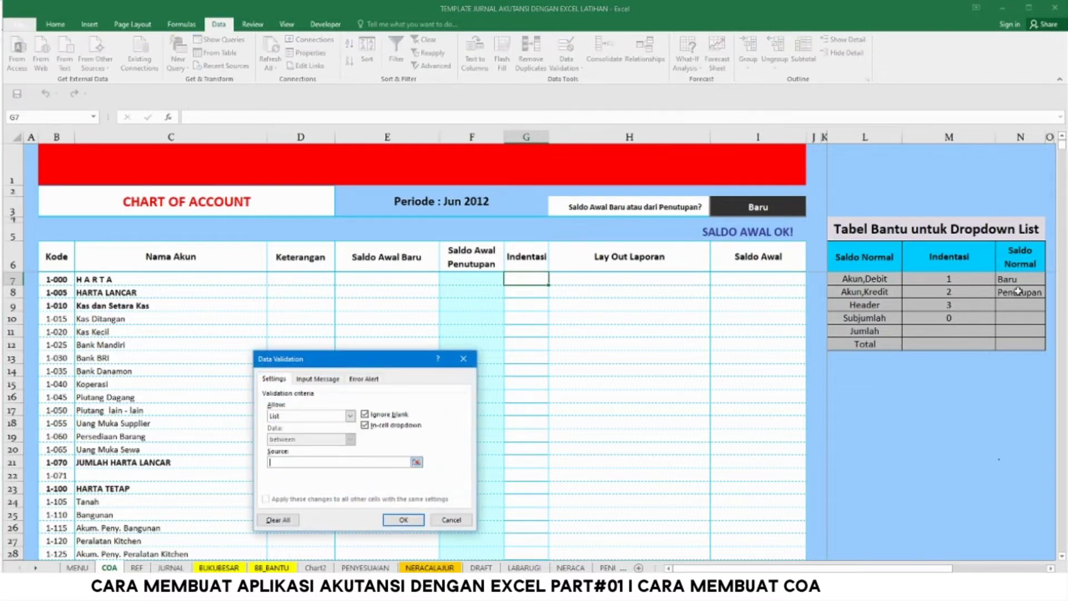
pyautogui.moveTo(941, 278); pyautogui.dragTo(940, 315)
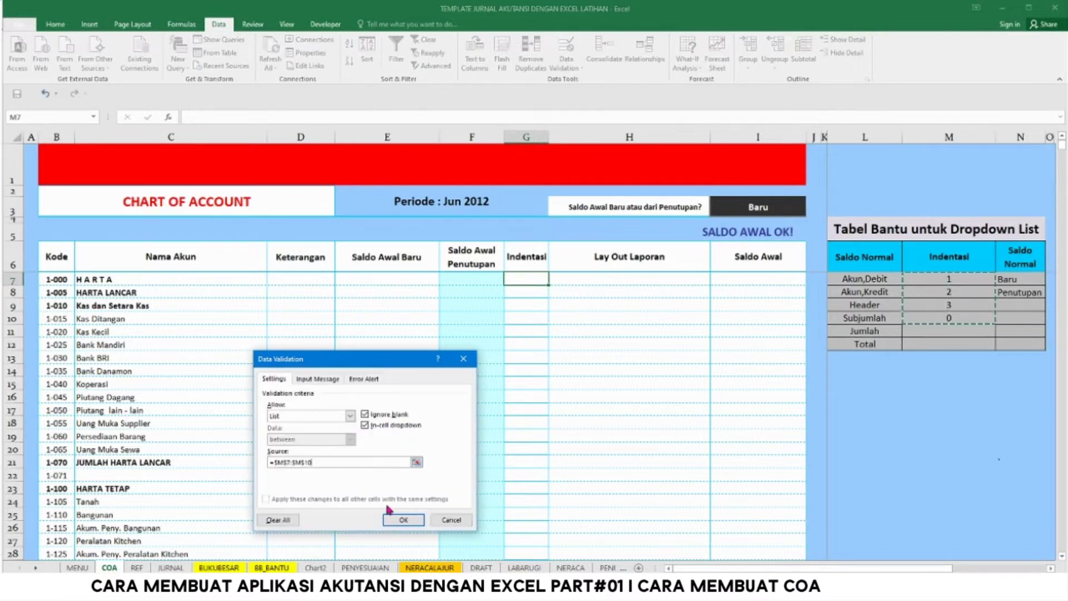
pyautogui.click(404, 521)
pyautogui.click(553, 279)
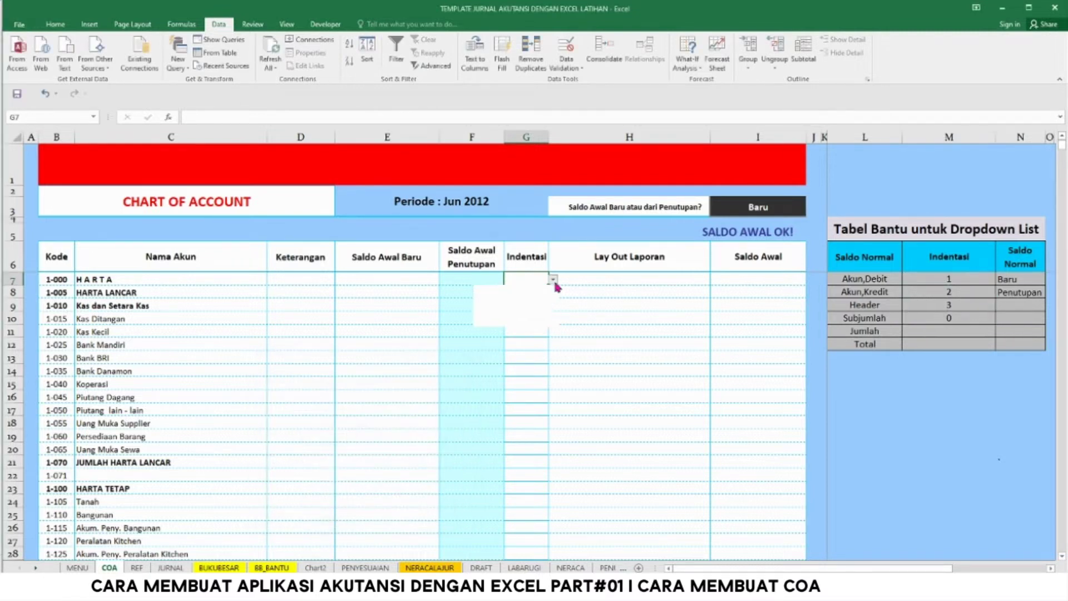
# Fill G7's Indentasi dropdown down column G as far as row 156
pyautogui.click(553, 279)
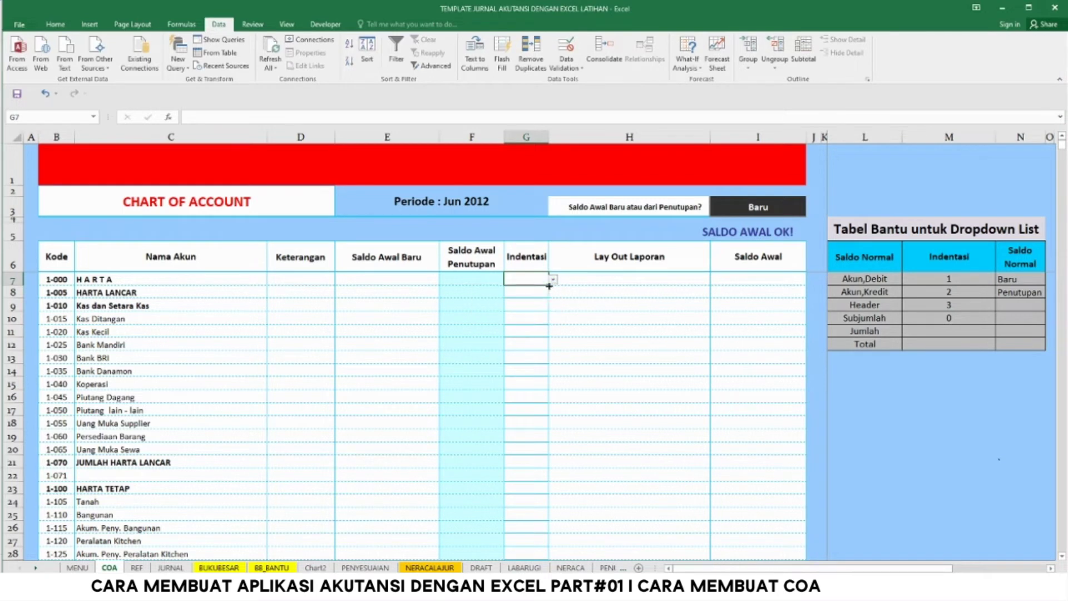
pyautogui.moveTo(548, 288); pyautogui.dragTo(540, 548)
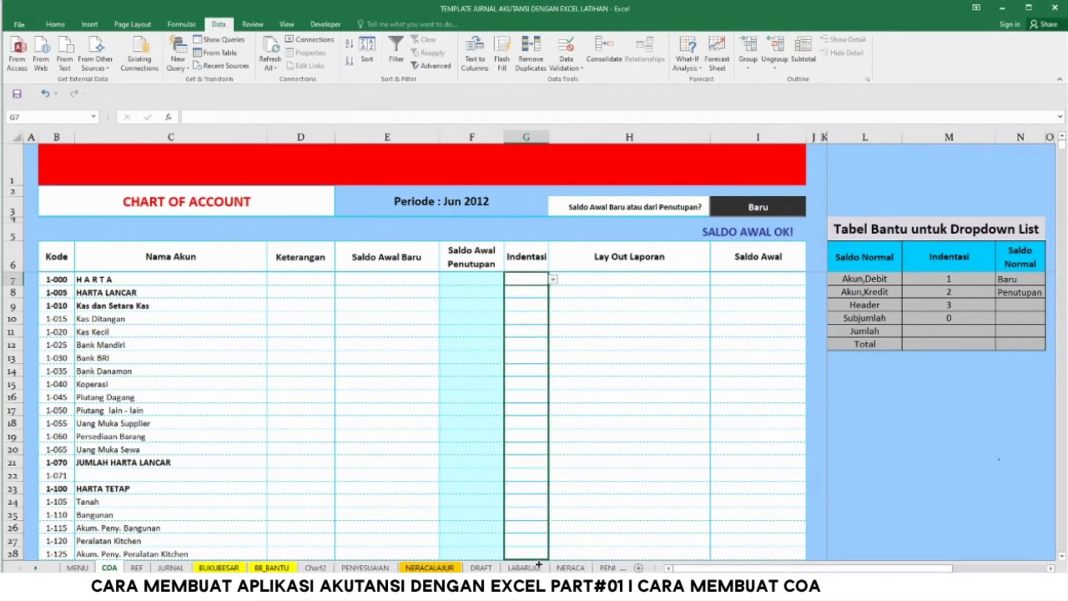
pyautogui.moveTo(540, 548); pyautogui.dragTo(539, 551)
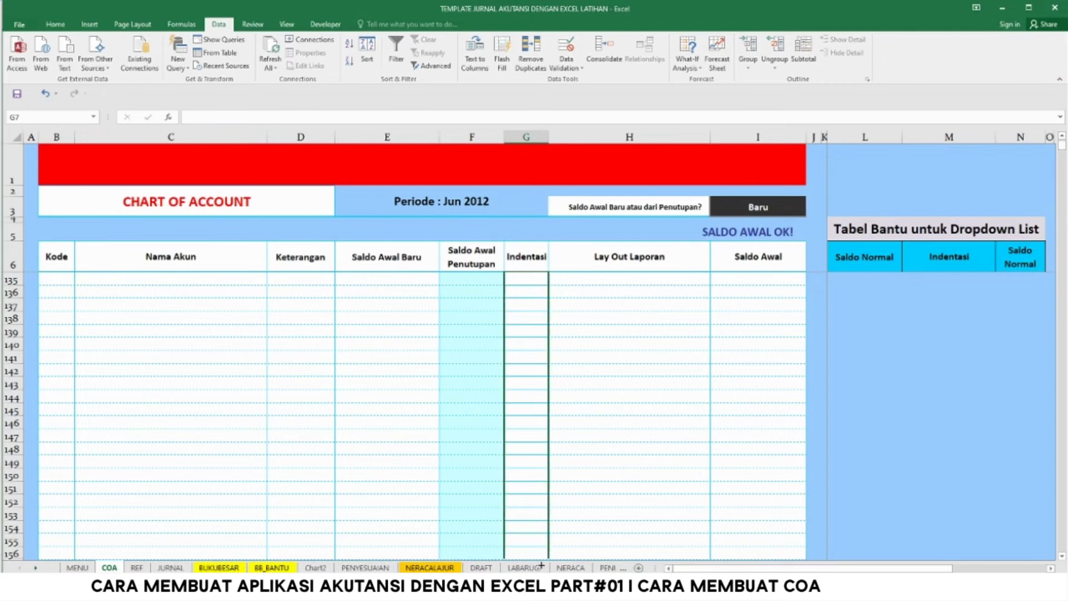
pyautogui.moveTo(540, 551); pyautogui.dragTo(547, 519)
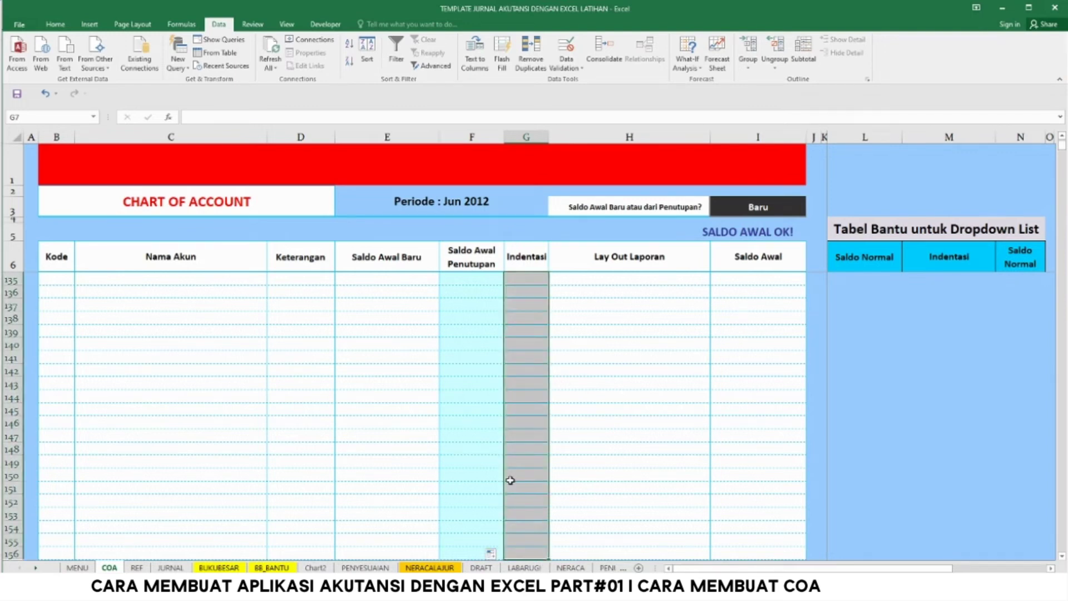
pyautogui.rightClick(528, 482)
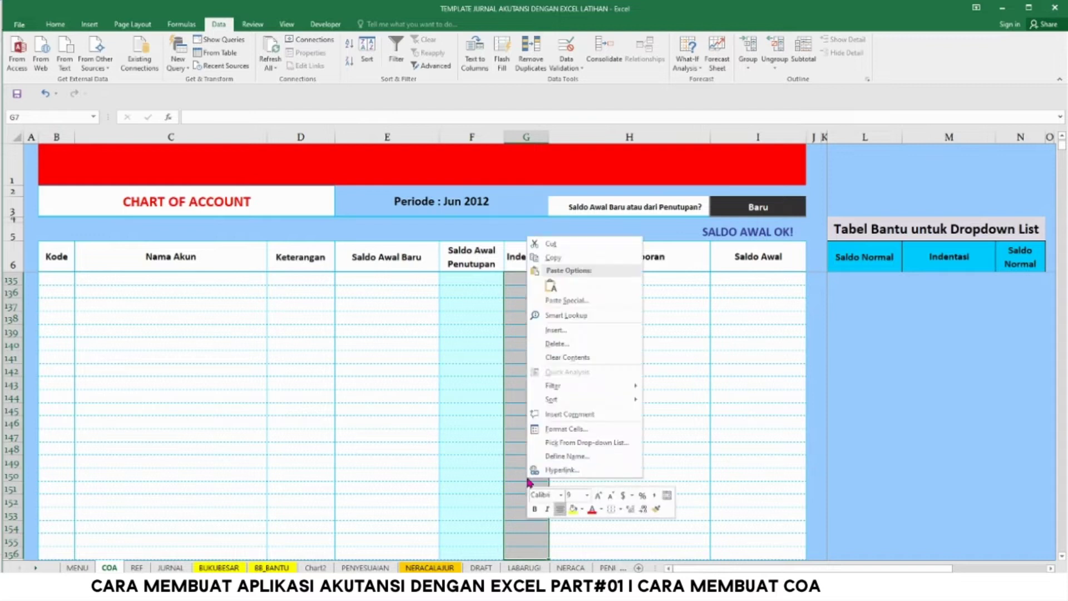
# Give the copied column G range dotted borders, then scroll back to the sheet's top
pyautogui.click(566, 429)
pyautogui.click(456, 365)
pyautogui.click(654, 544)
pyautogui.click(629, 526)
pyautogui.scroll(10, 618, 467)
pyautogui.scroll(9, 559, 443)
pyautogui.scroll(10, 559, 443)
pyautogui.scroll(10, 548, 433)
pyautogui.scroll(4, 548, 433)
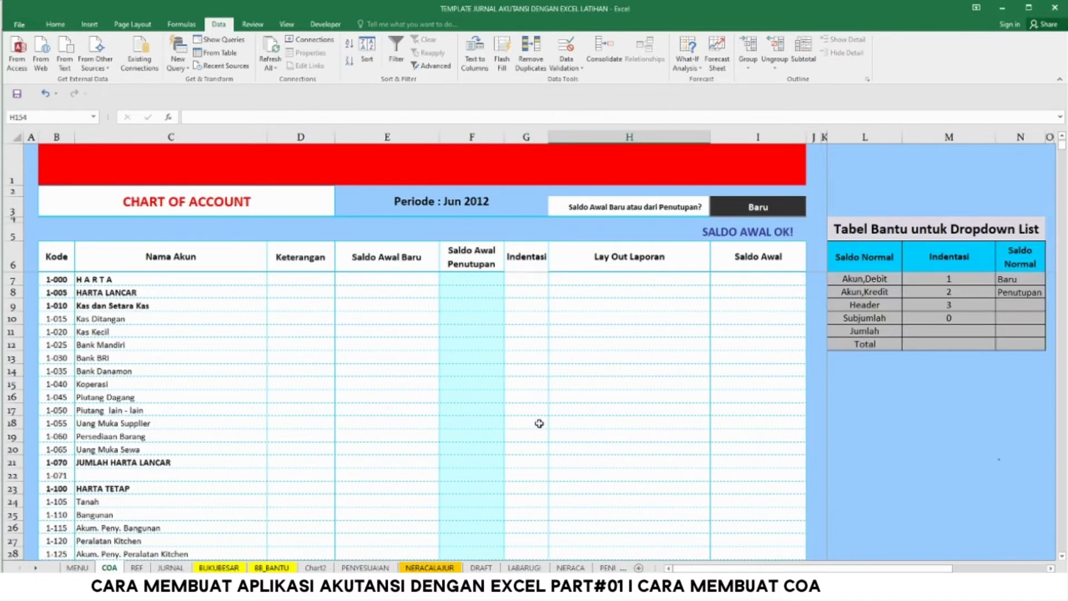
pyautogui.click(531, 384)
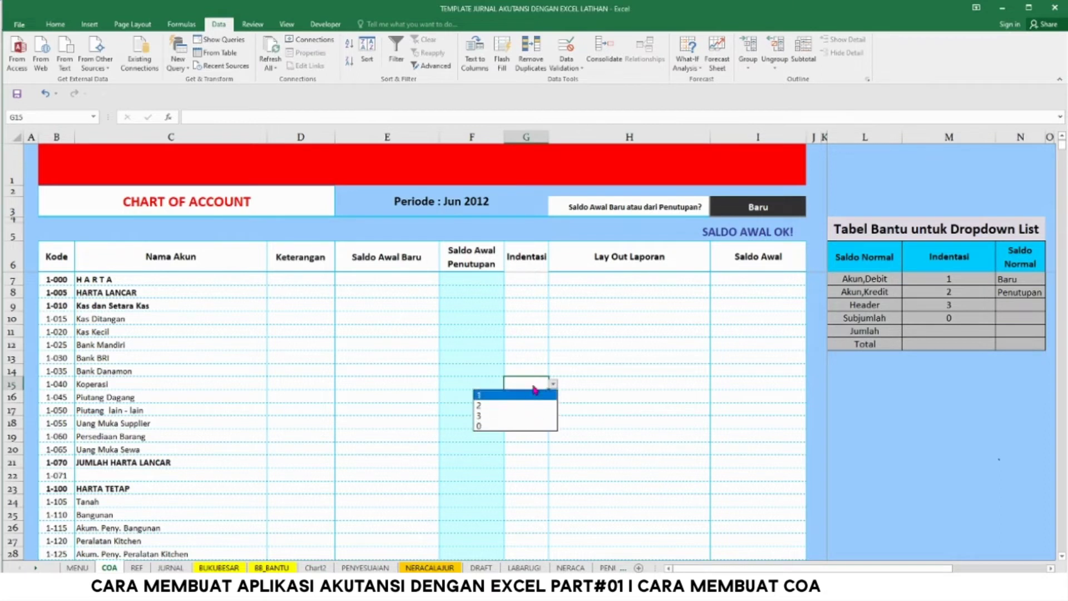
pyautogui.press('Escape')
pyautogui.click(524, 281)
pyautogui.click(527, 315)
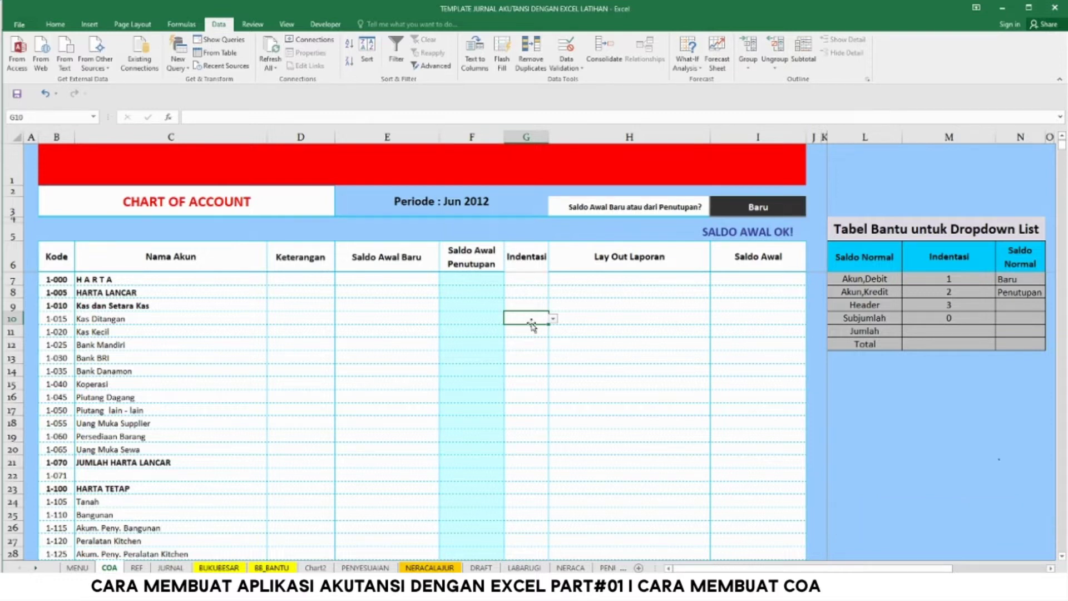
pyautogui.click(599, 278)
pyautogui.moveTo(598, 277); pyautogui.dragTo(661, 529)
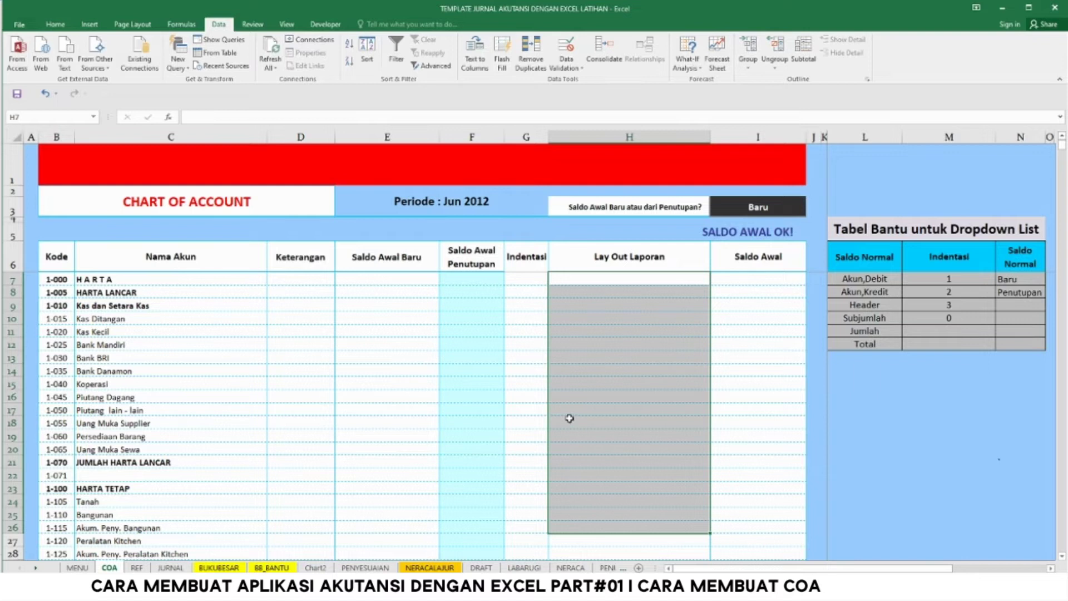
# Begin H7's formula as =IF(B7="","", returning blank for an empty account code
pyautogui.click(621, 280)
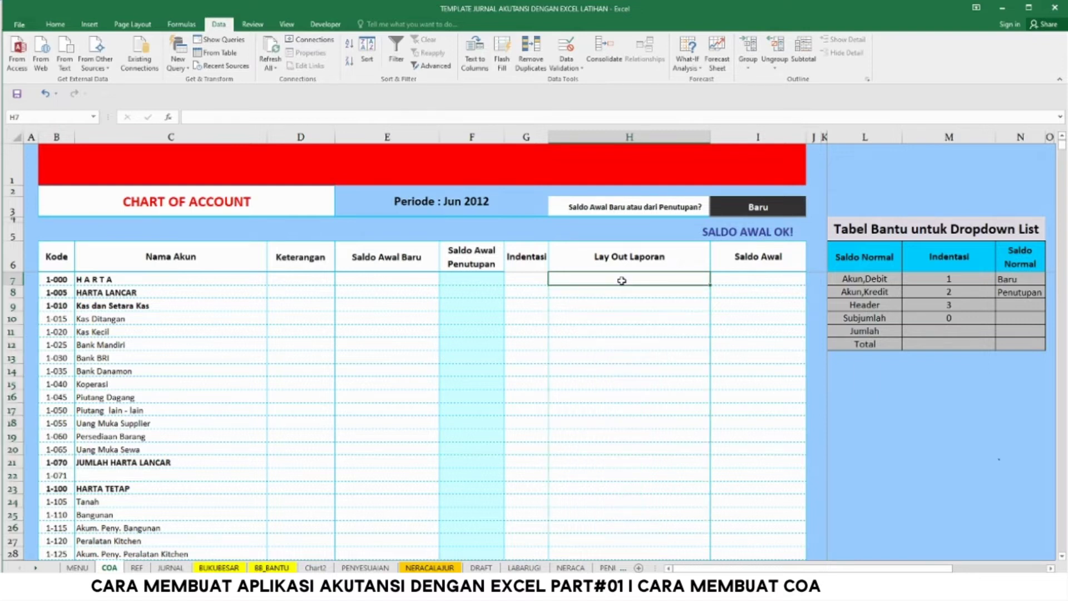
pyautogui.write('=')
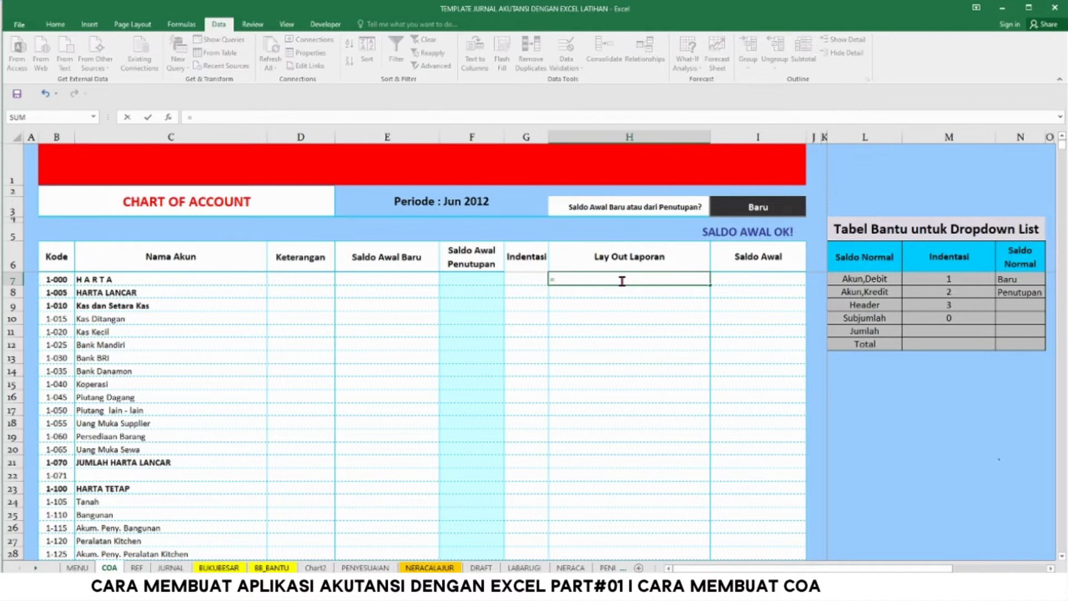
pyautogui.write('if')
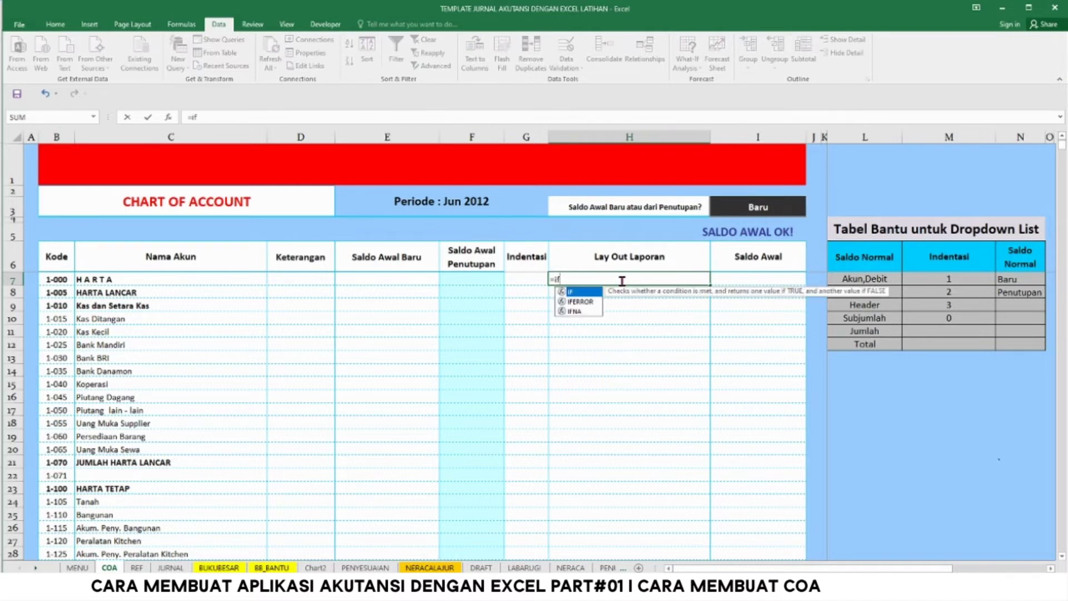
pyautogui.doubleClick(582, 293)
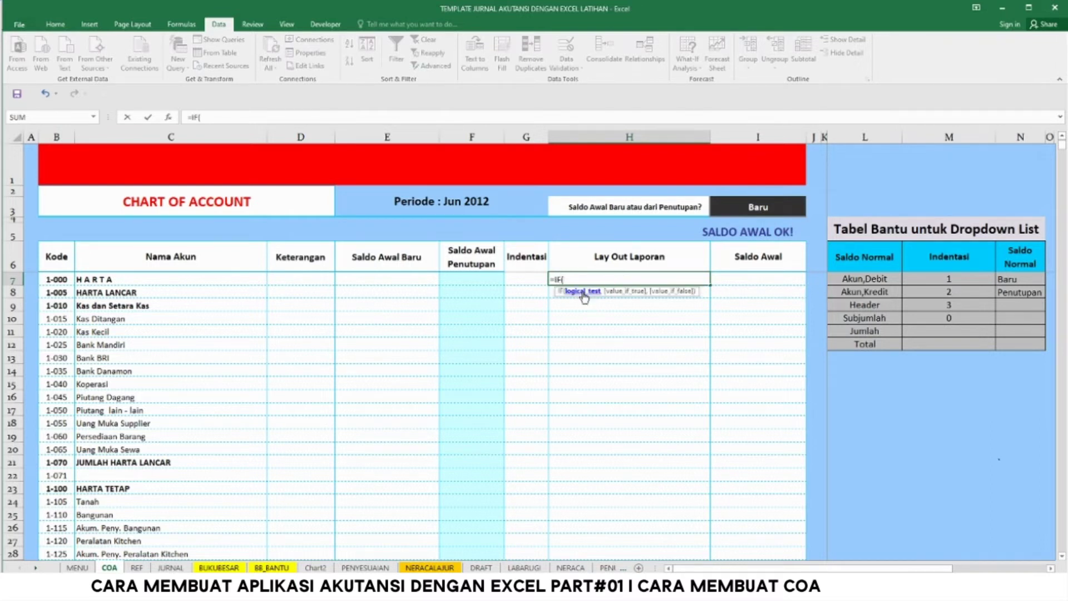
pyautogui.click(63, 283)
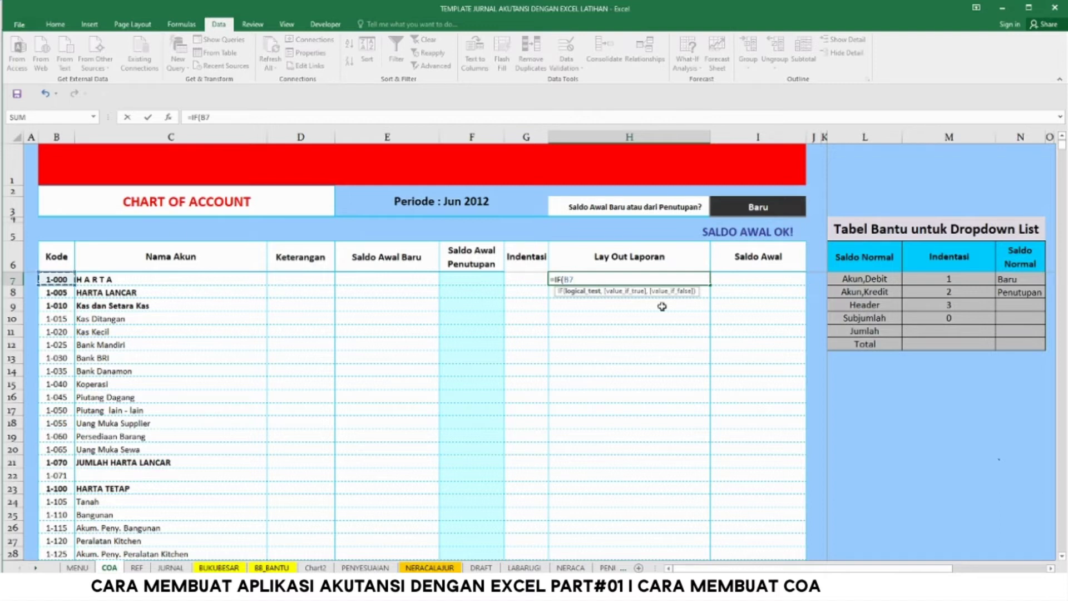
pyautogui.write('=""')
pyautogui.write(',""')
pyautogui.write(',')
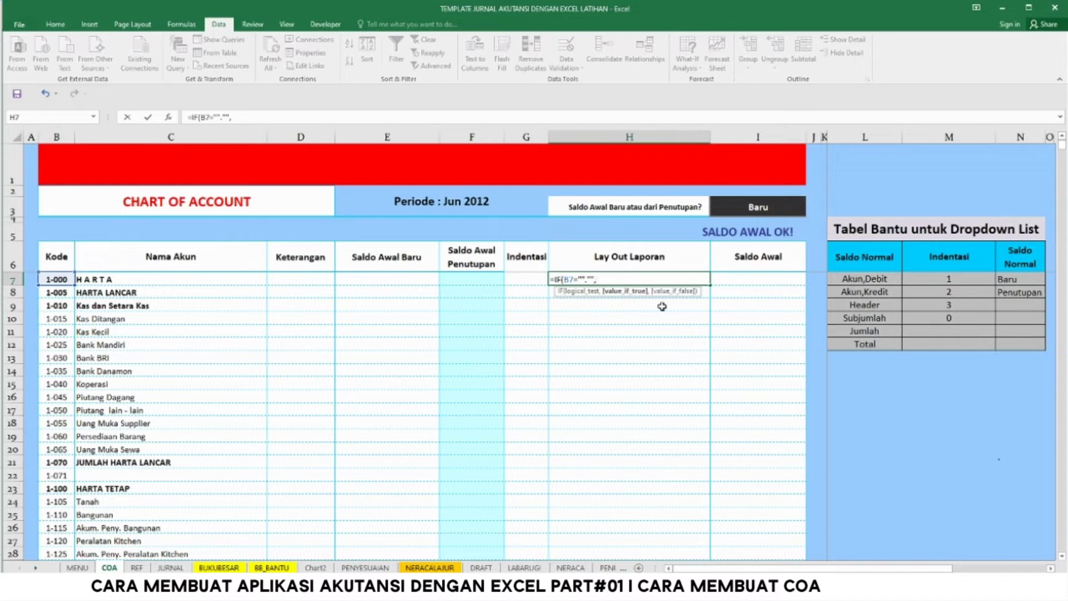
pyautogui.write('conc')
pyautogui.write('a')
pyautogui.write('\\')
pyautogui.press('BackSpace')
pyautogui.press('BackSpace')
pyautogui.press('BackSpace')
pyautogui.press('BackSpace')
pyautogui.press('BackSpace')
pyautogui.press('BackSpace')
pyautogui.write(',')
pyautogui.write('con')
pyautogui.write('ca')
pyautogui.press('BackSpace')
pyautogui.press('BackSpace')
pyautogui.press('BackSpace')
pyautogui.press('BackSpace')
pyautogui.press('BackSpace')
pyautogui.click(586, 281)
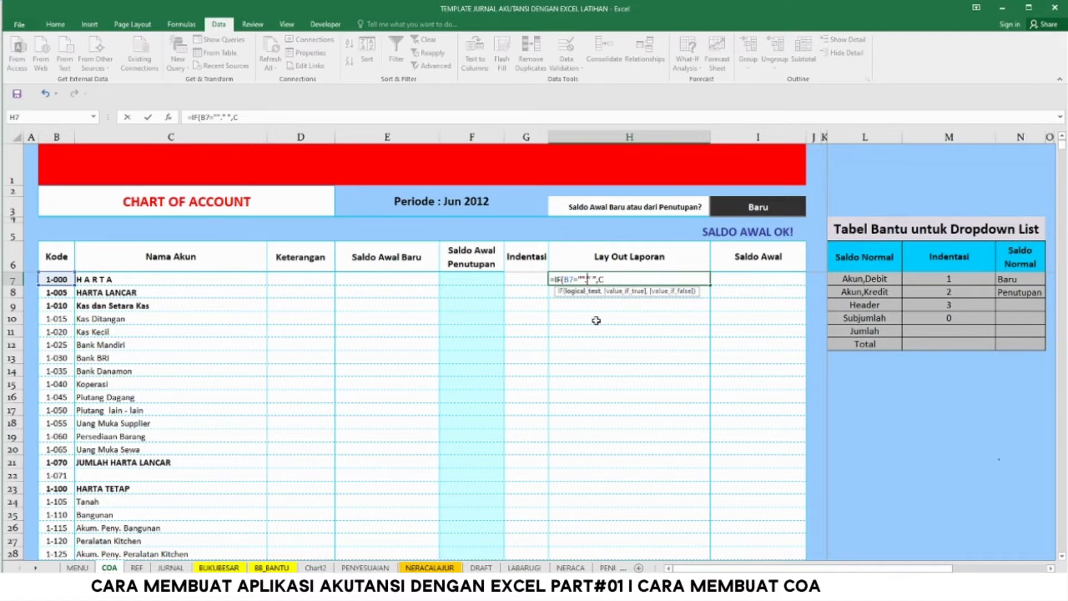
# Extend H7's formula with CONCATENATE(REPT(CHAR((32), and reference G7 for the repeat count
pyautogui.press('BackSpace')
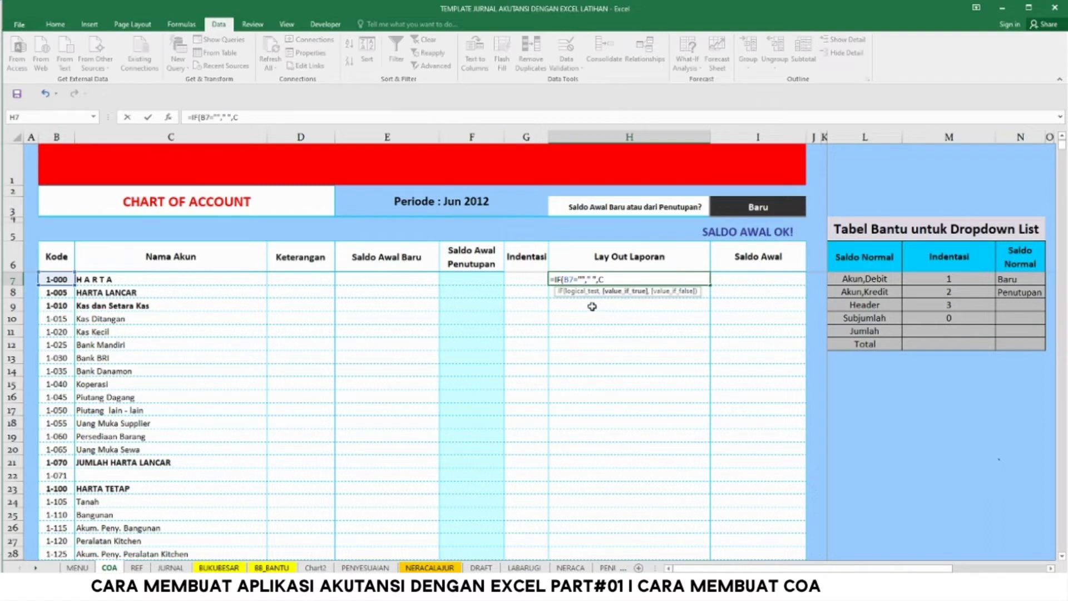
pyautogui.click(618, 278)
pyautogui.write('on')
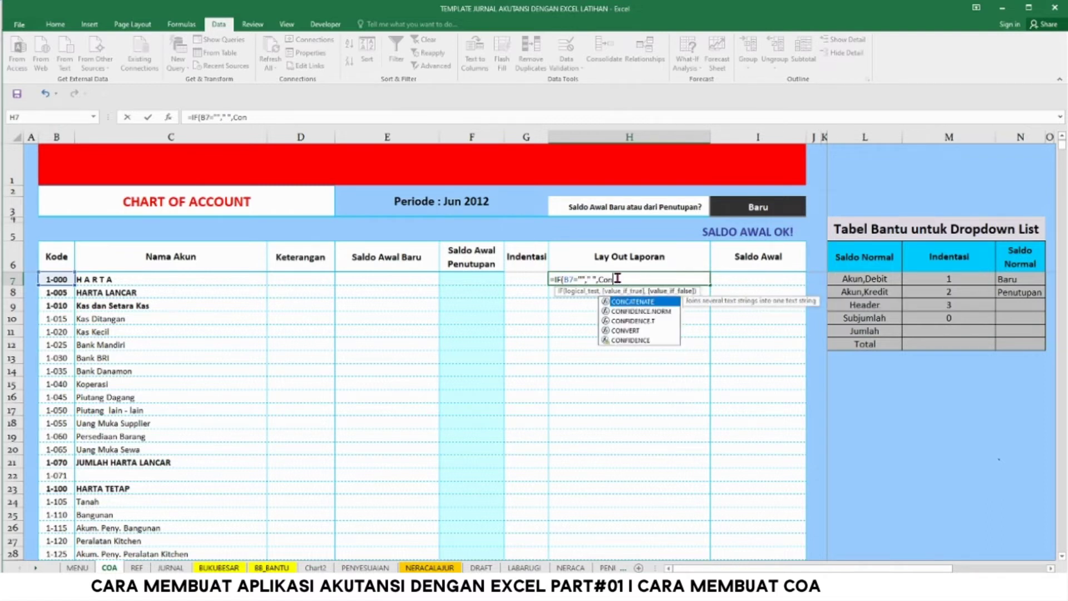
pyautogui.write('c')
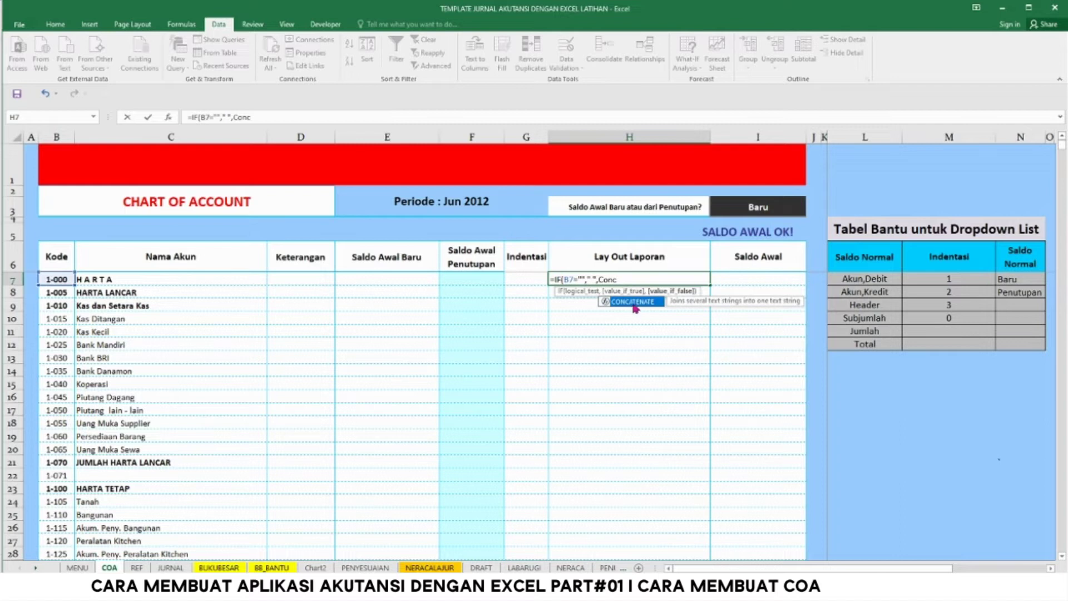
pyautogui.doubleClick(631, 302)
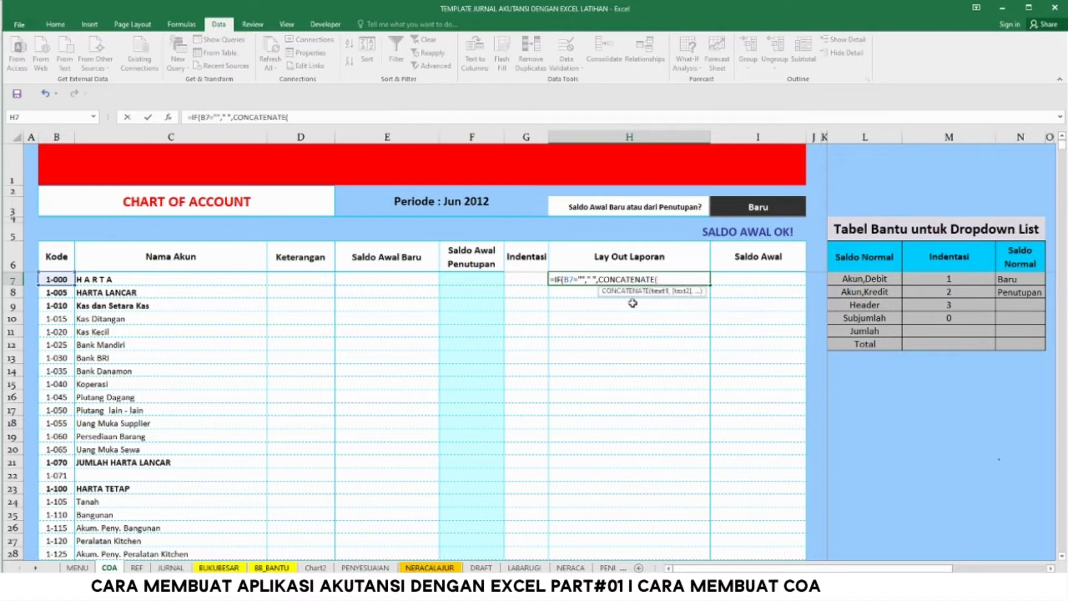
pyautogui.write('re')
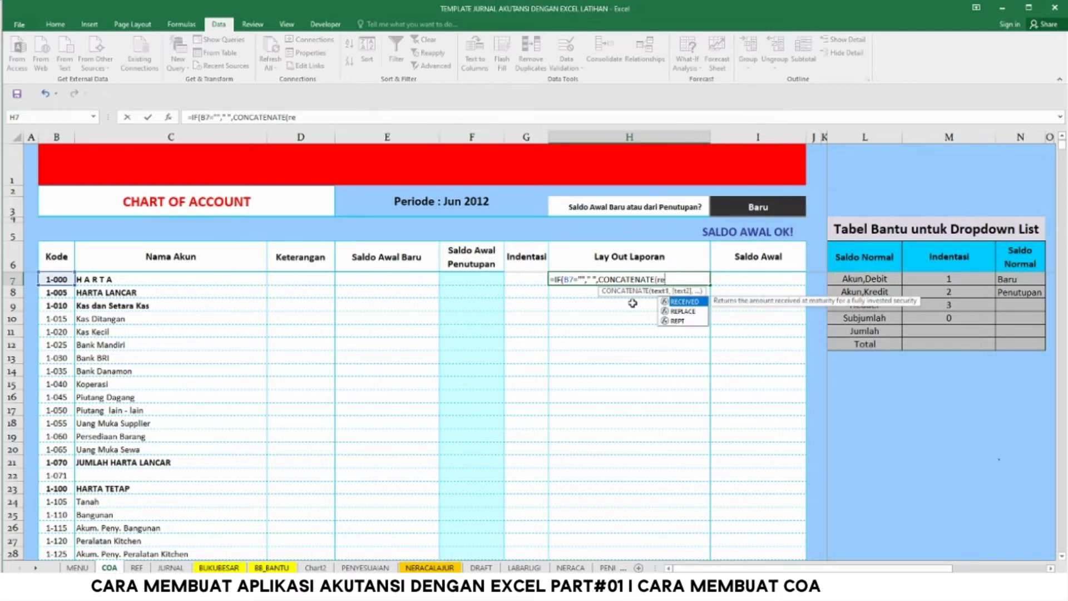
pyautogui.doubleClick(685, 320)
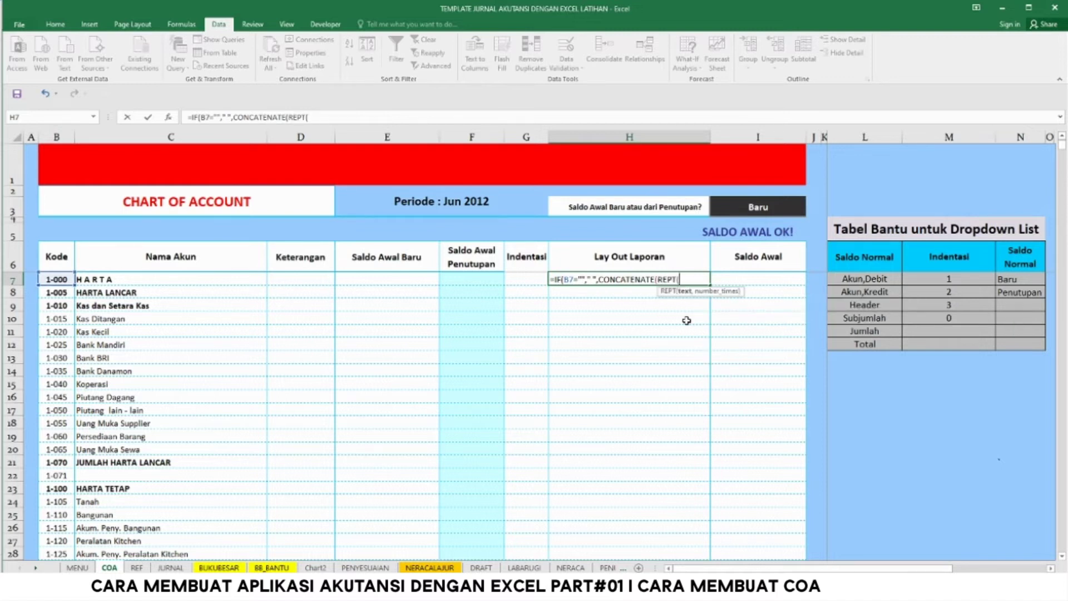
pyautogui.write('c')
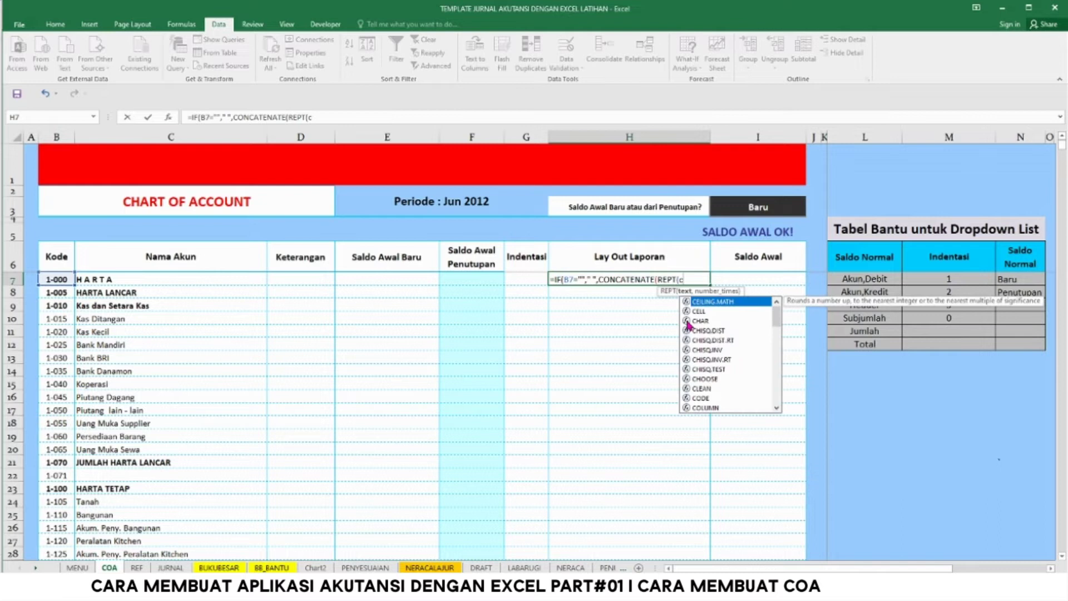
pyautogui.write('ha')
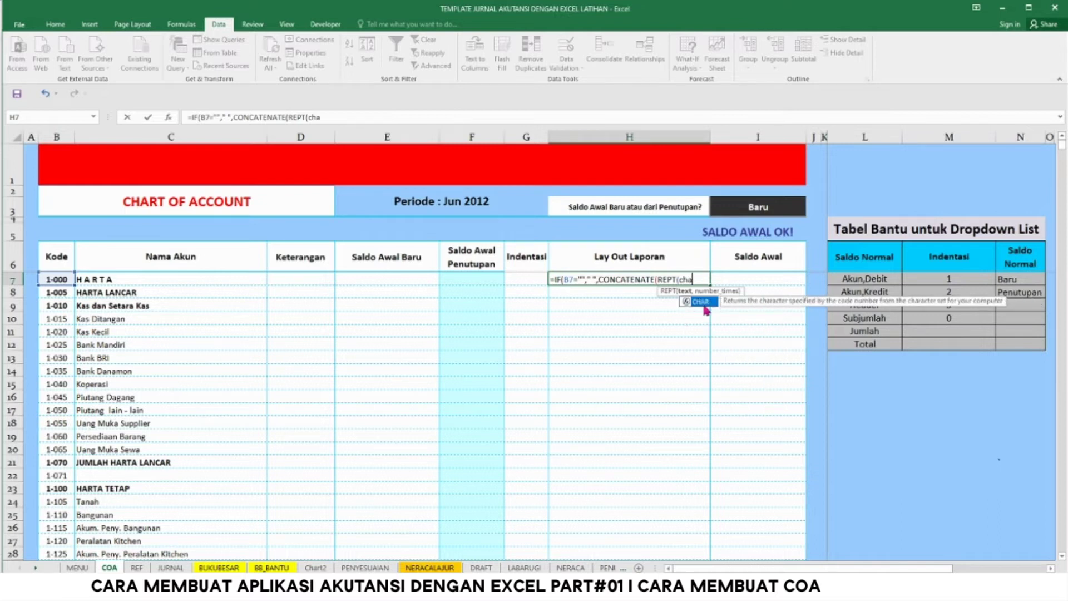
pyautogui.doubleClick(705, 303)
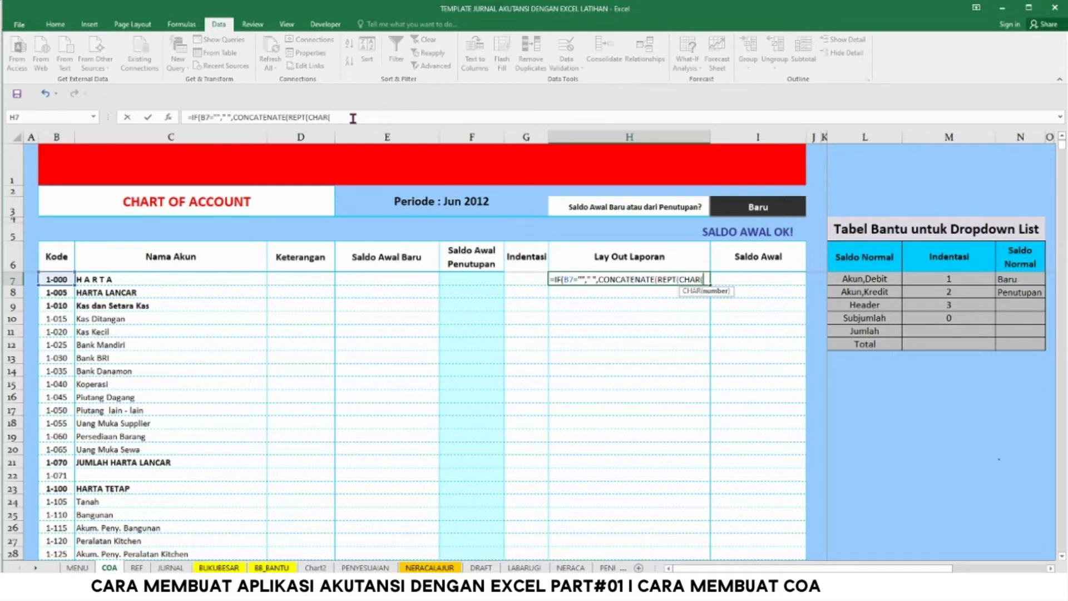
pyautogui.click(352, 118)
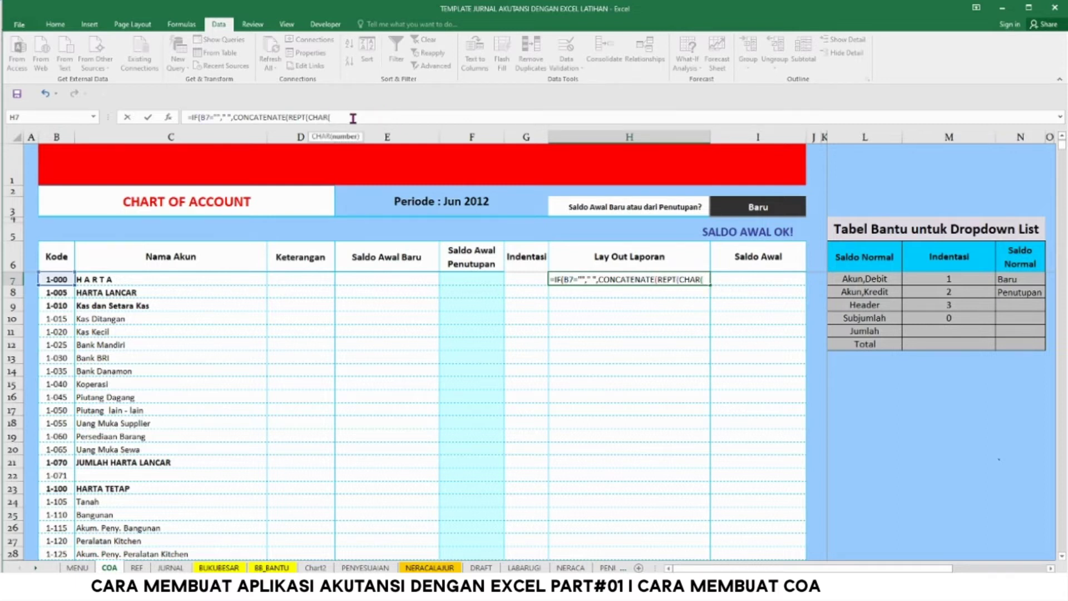
pyautogui.write('(')
pyautogui.write('32')
pyautogui.write(')')
pyautogui.write(',')
pyautogui.click(529, 280)
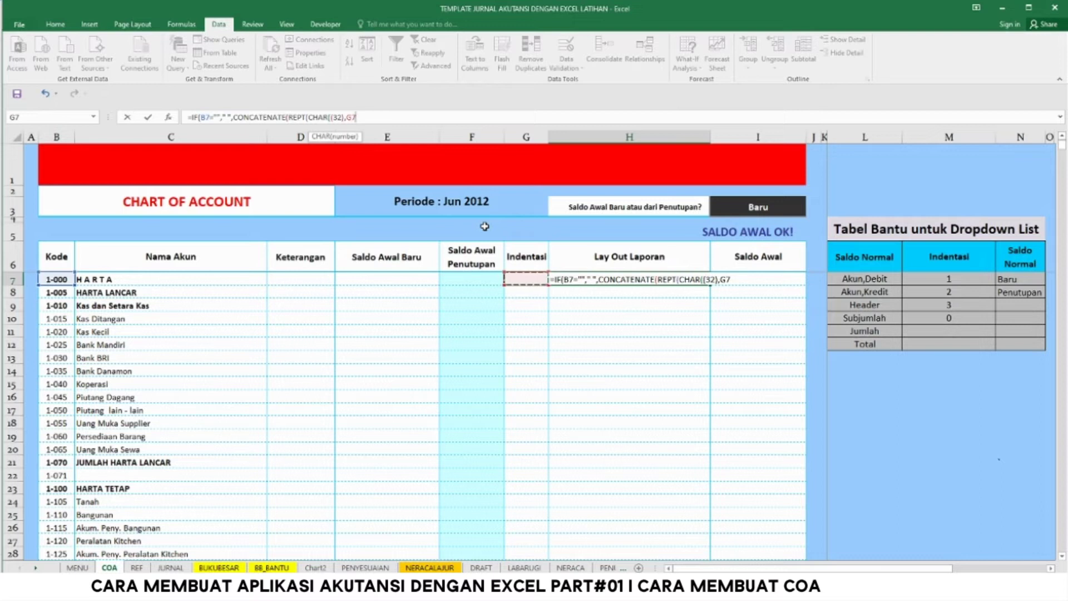
# Finish H7's formula with G7*4 spaces followed by account name C7, and enter it
pyautogui.write('*')
pyautogui.write(')')
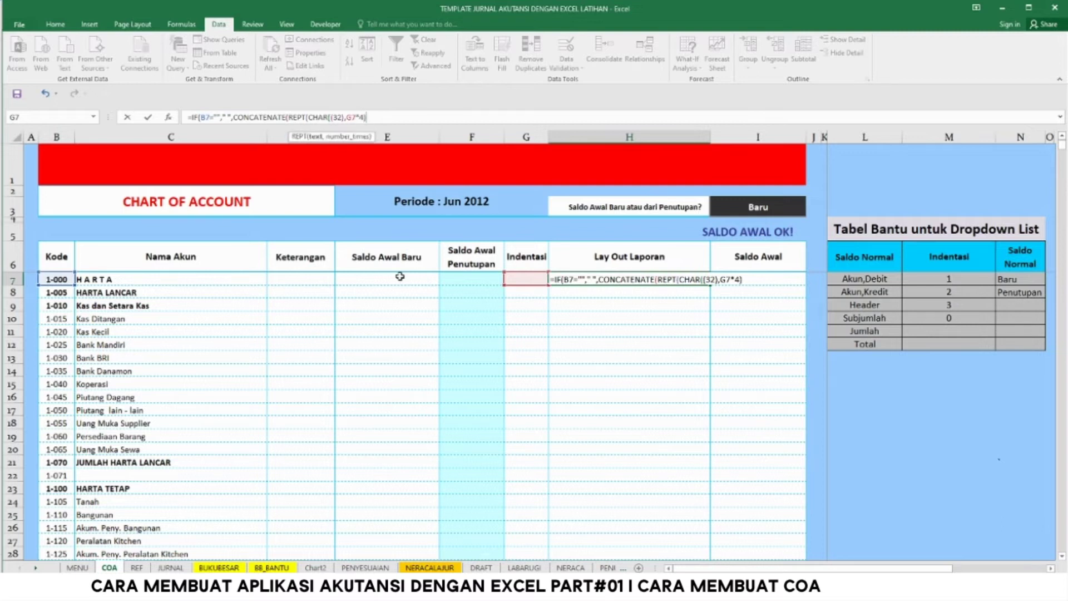
pyautogui.write(',')
pyautogui.click(146, 281)
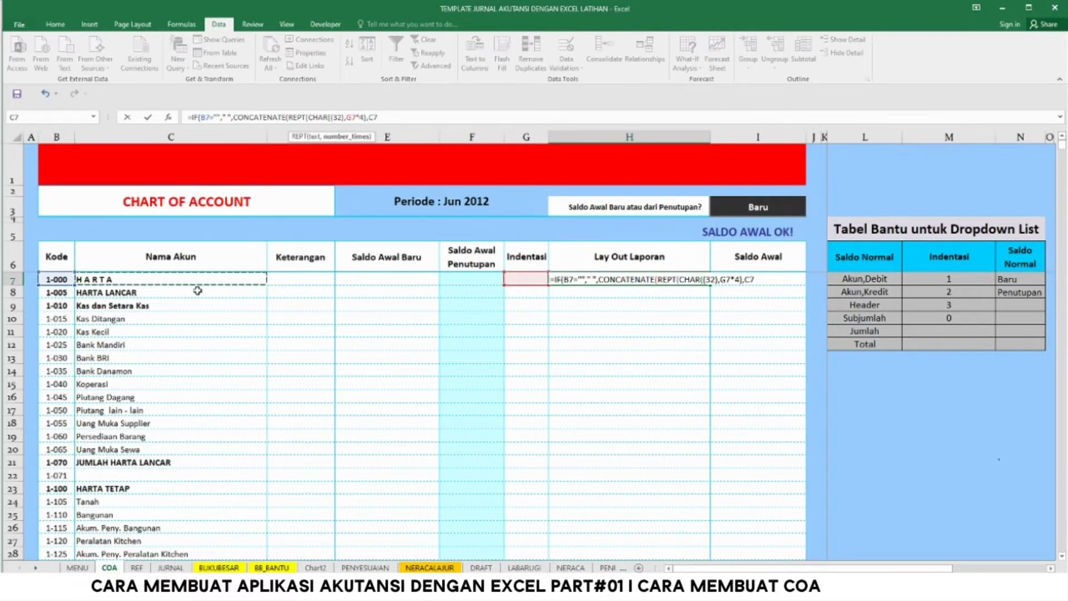
pyautogui.write('),C7')
pyautogui.write('))')
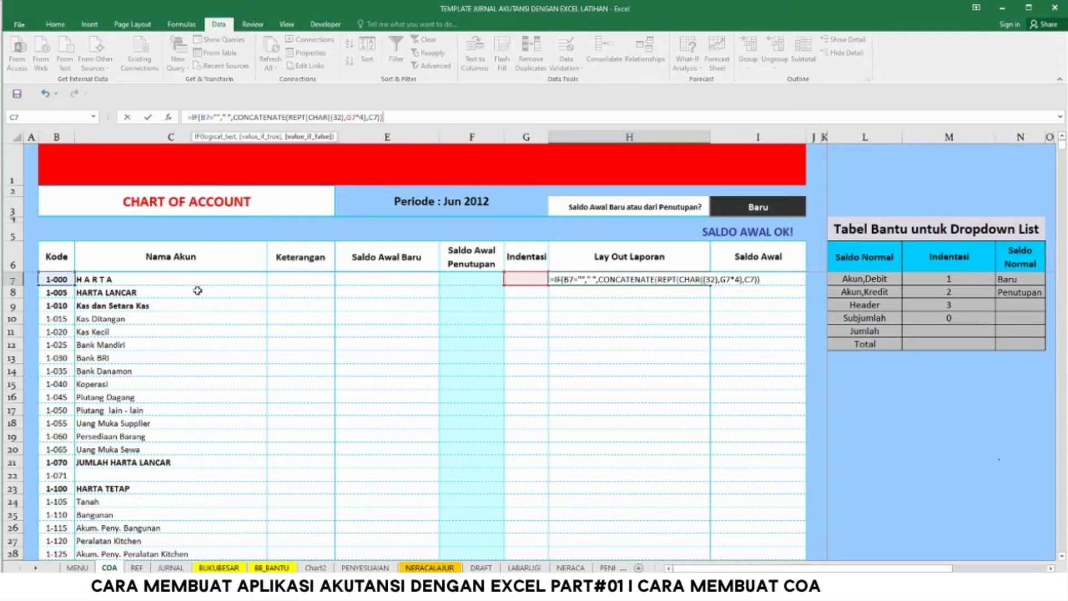
pyautogui.press('Return')
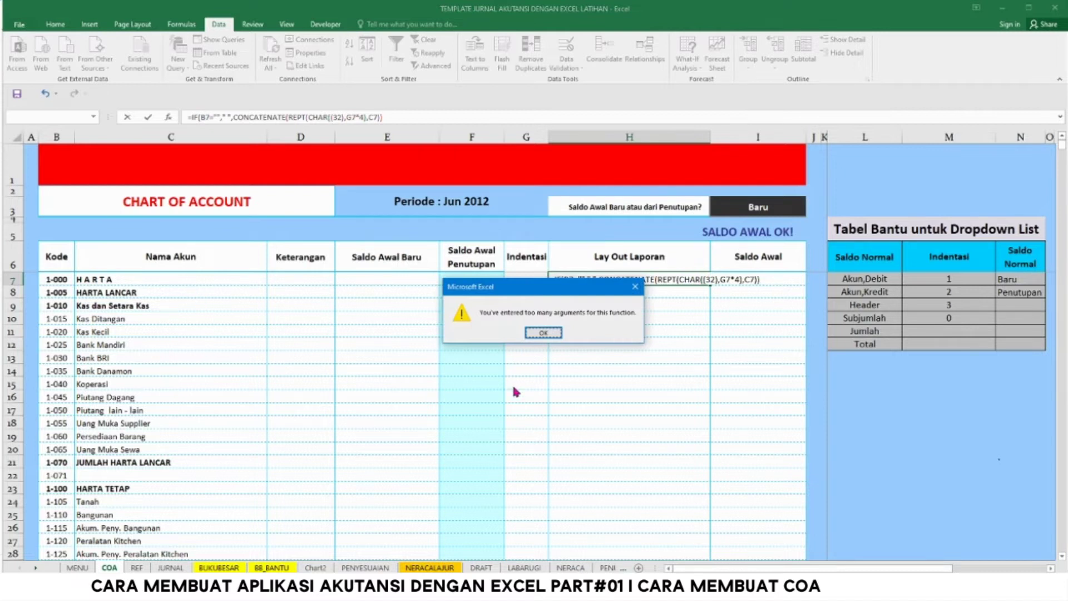
# Remove the extra parentheses around CHAR(32) so H7 displays the indented name H A R T A
pyautogui.click(544, 332)
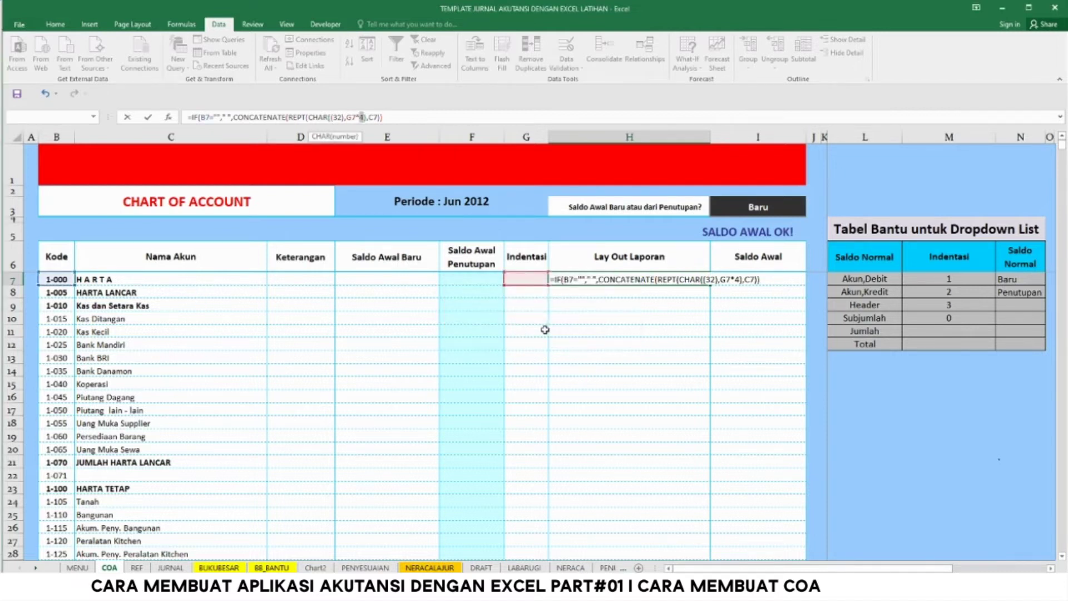
pyautogui.click(396, 118)
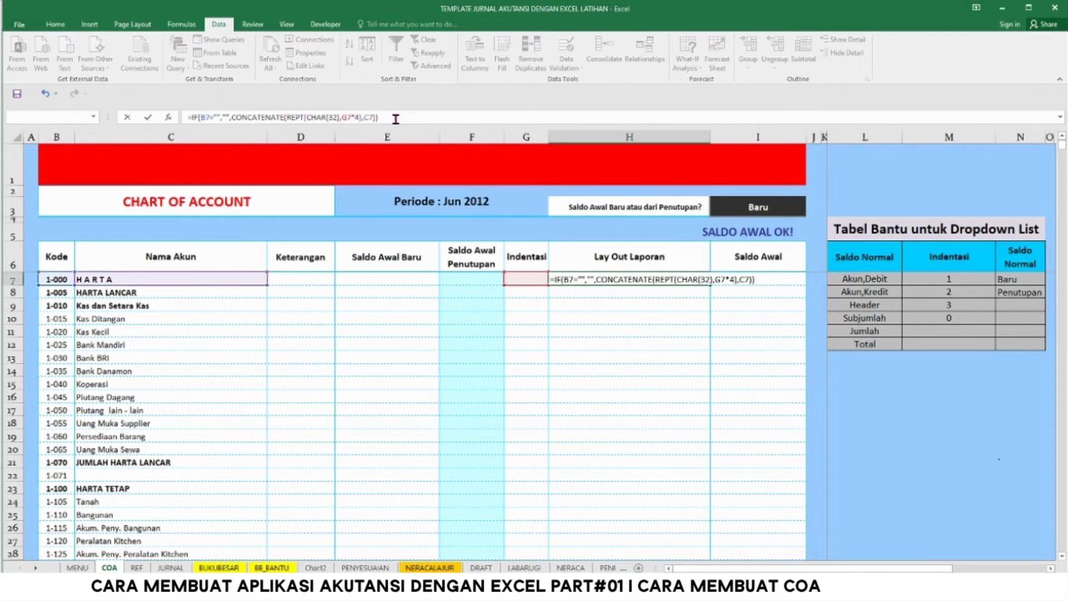
pyautogui.press('Return')
pyautogui.click(619, 368)
pyautogui.click(588, 276)
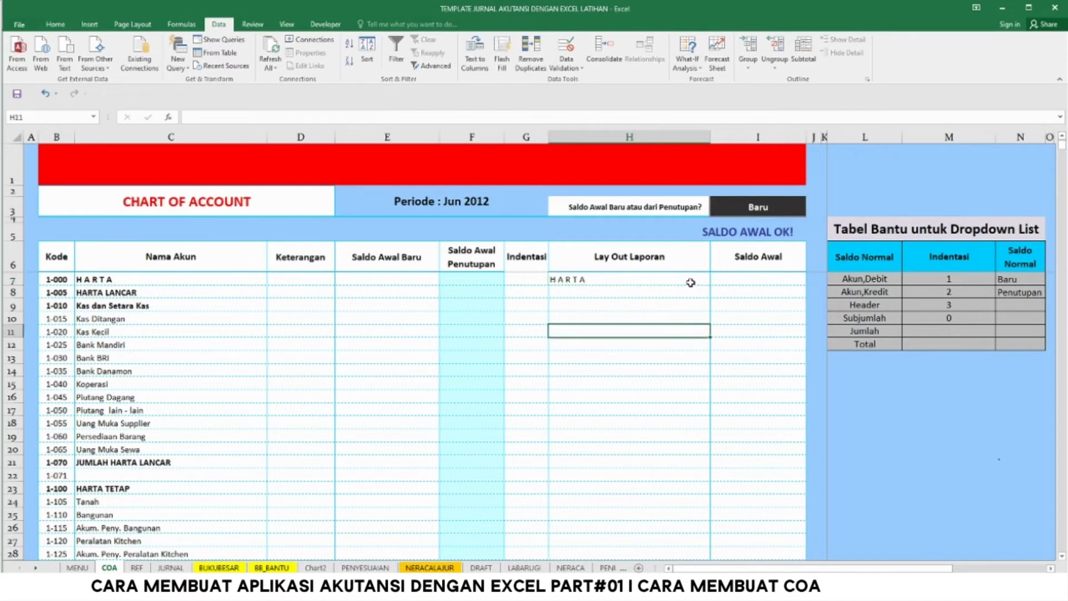
# Fill H7's layout formula down column H to the last account row, then scroll back up
pyautogui.moveTo(710, 285)
pyautogui.mouseDown()
pyautogui.moveTo(698, 565)
pyautogui.moveTo(698, 543)
pyautogui.mouseUp()
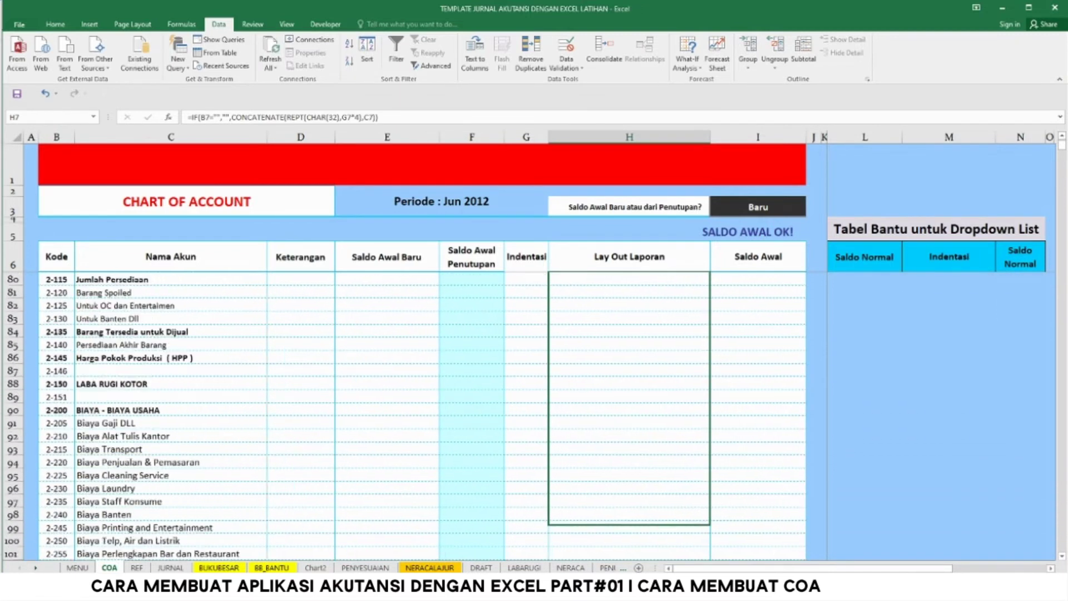
pyautogui.moveTo(698, 543); pyautogui.dragTo(688, 506)
pyautogui.scroll(8, 584, 448)
pyautogui.scroll(8, 584, 449)
pyautogui.scroll(8, 645, 450)
pyautogui.scroll(10, 644, 449)
pyautogui.scroll(10, 644, 450)
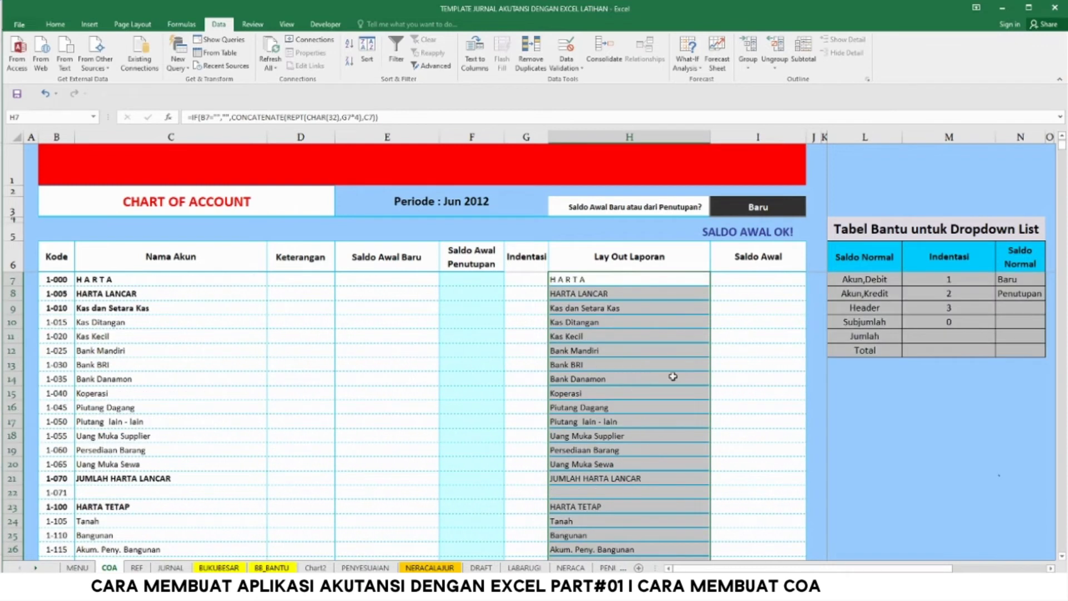
# Review the copied layout formulas in column H and re-commit the H7 formula
pyautogui.click(640, 333)
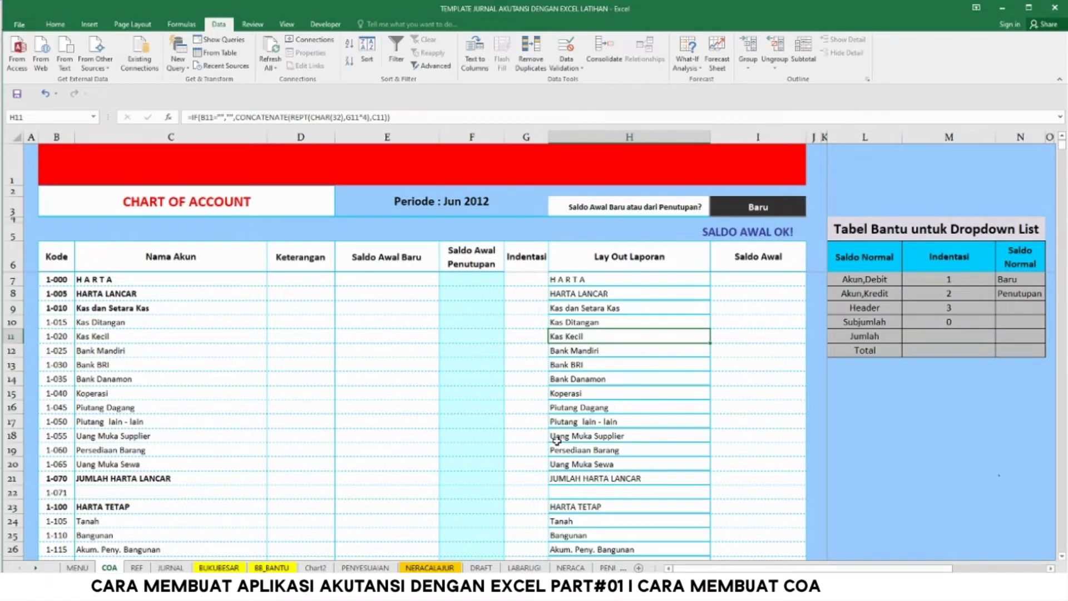
pyautogui.click(587, 291)
pyautogui.click(586, 282)
pyautogui.click(333, 117)
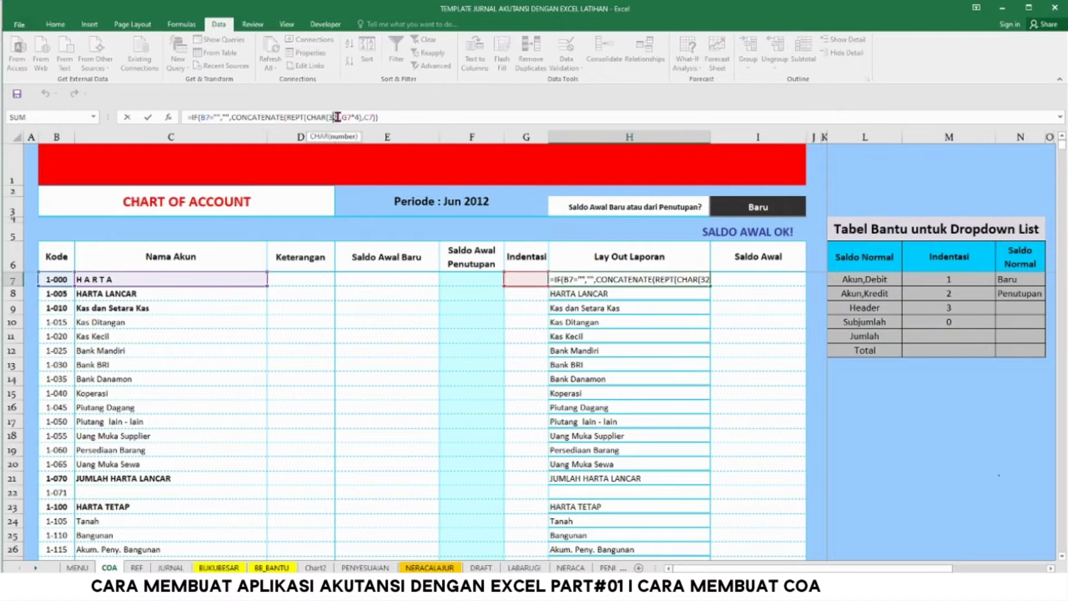
pyautogui.press('Return')
# Set the Indentasi of Kas dan Setara Kas (G9) to 1 from its dropdown
pyautogui.click(527, 281)
pyautogui.click(527, 292)
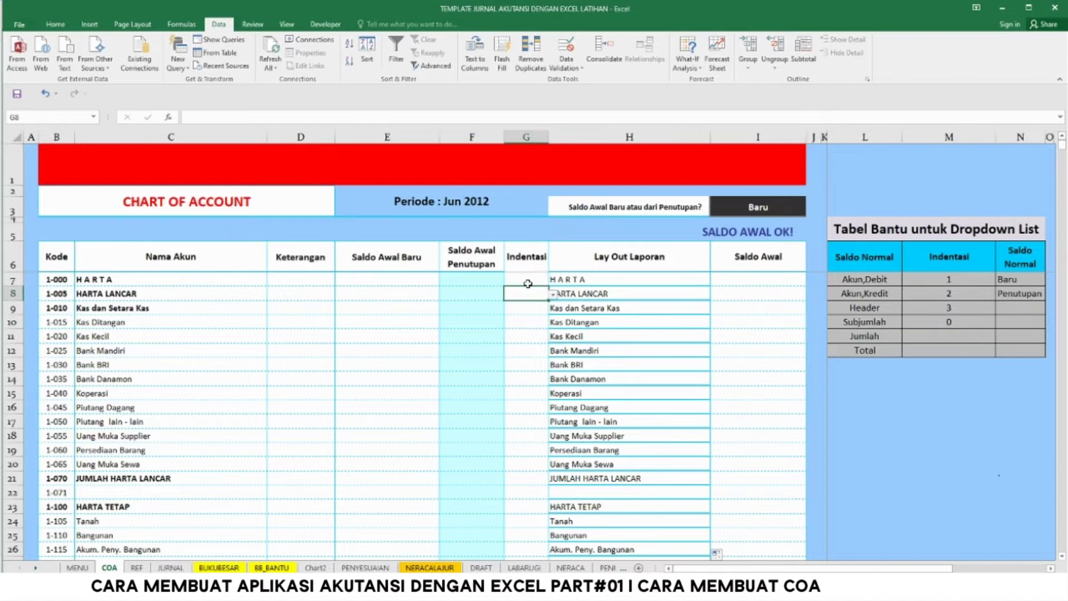
pyautogui.click(523, 308)
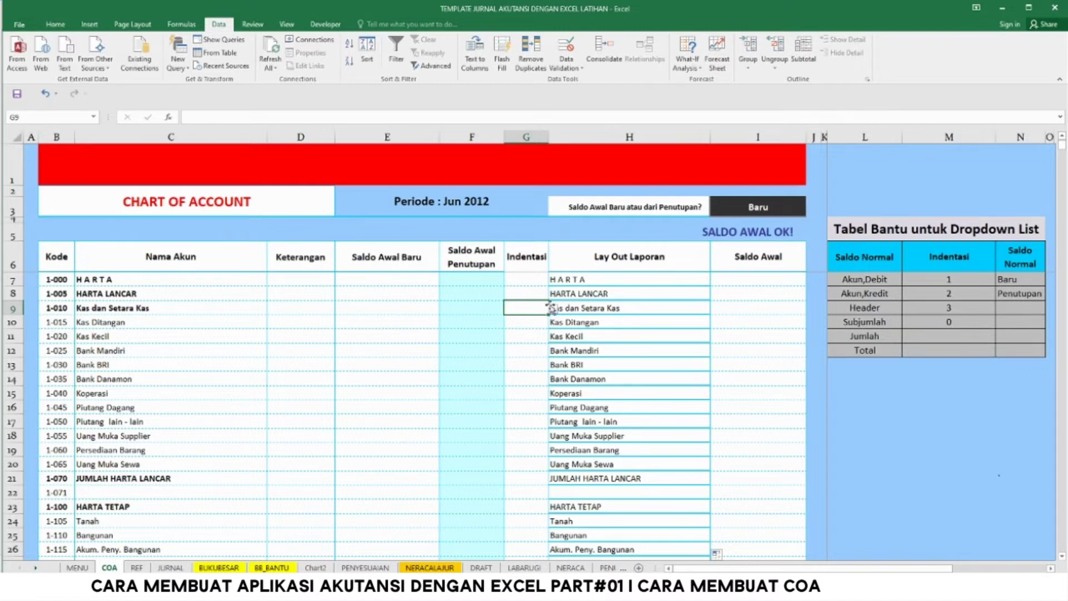
pyautogui.click(553, 309)
pyautogui.click(523, 321)
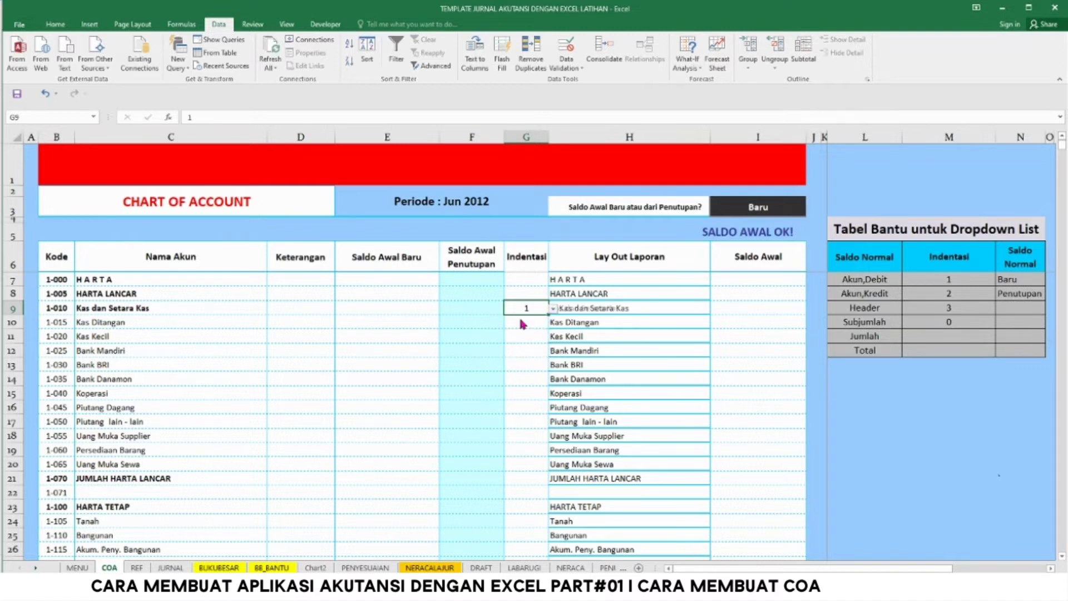
# Try filling G9's indentation 1 down to Koperasi, then deselect the range
pyautogui.click(529, 323)
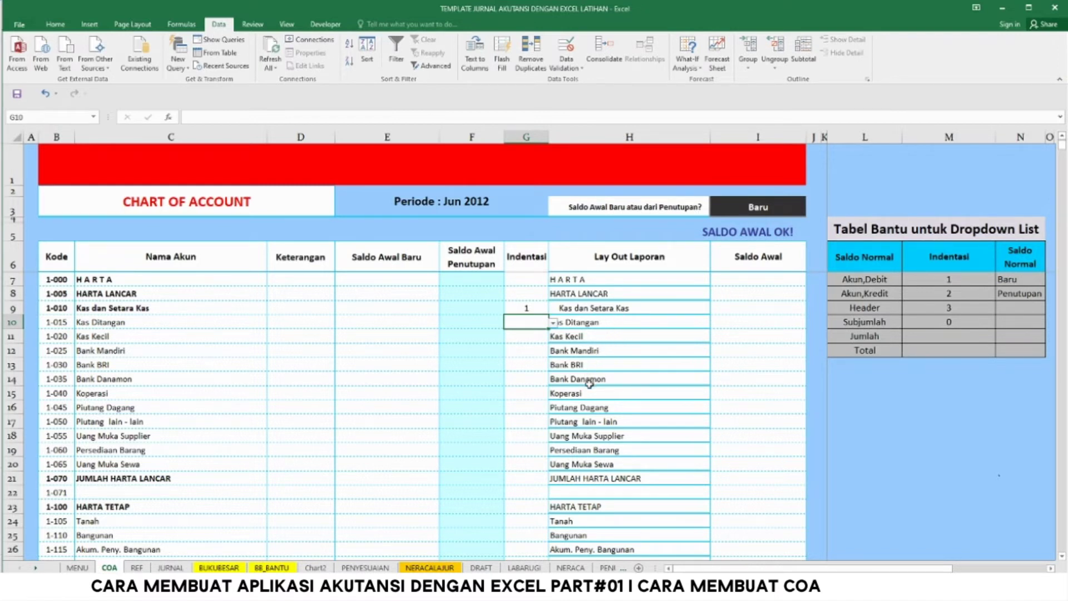
pyautogui.click(534, 308)
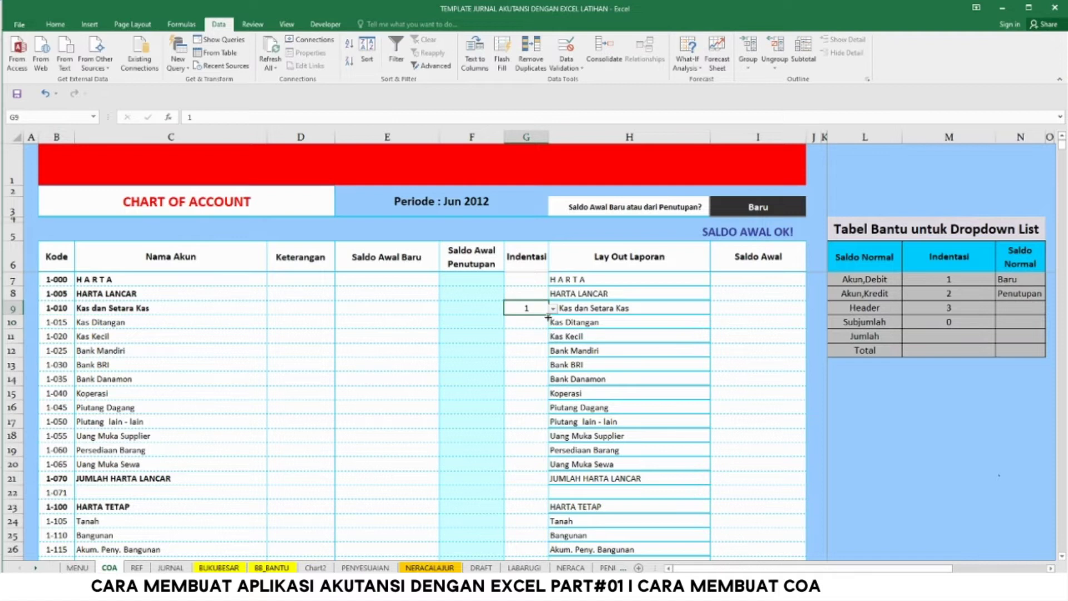
pyautogui.moveTo(548, 316); pyautogui.dragTo(540, 396)
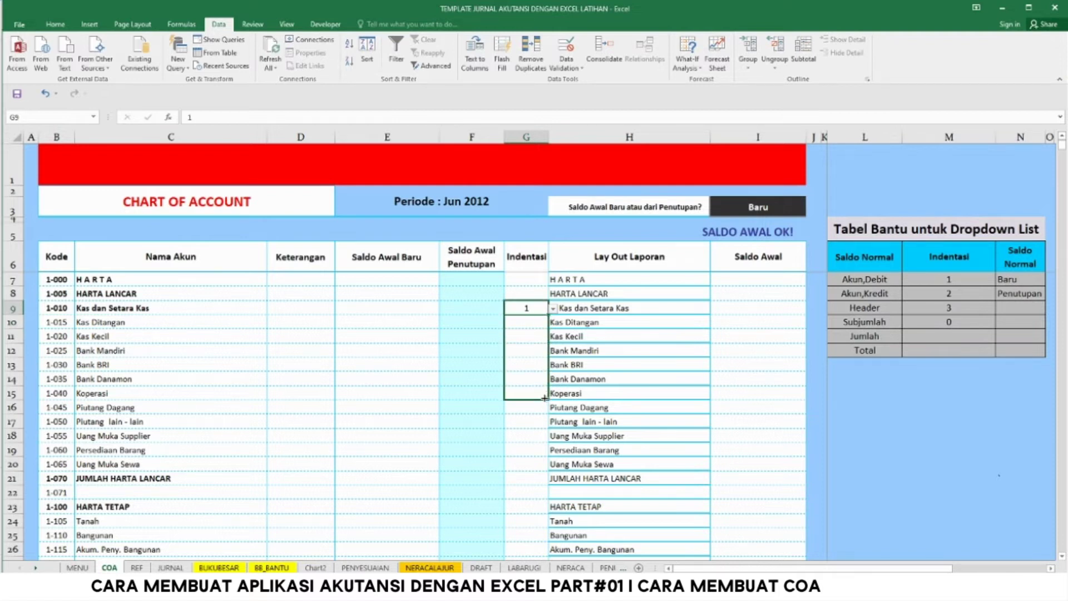
pyautogui.click(526, 408)
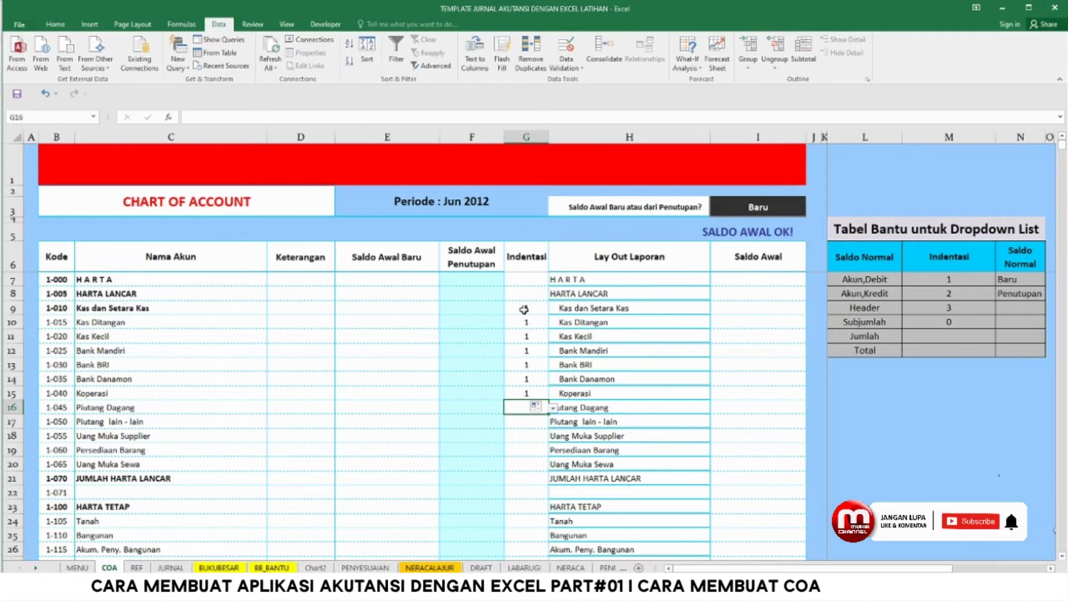
# Set Kas Ditangan through Koperasi to Indentasi 2 and check their indented labels
pyautogui.click(533, 321)
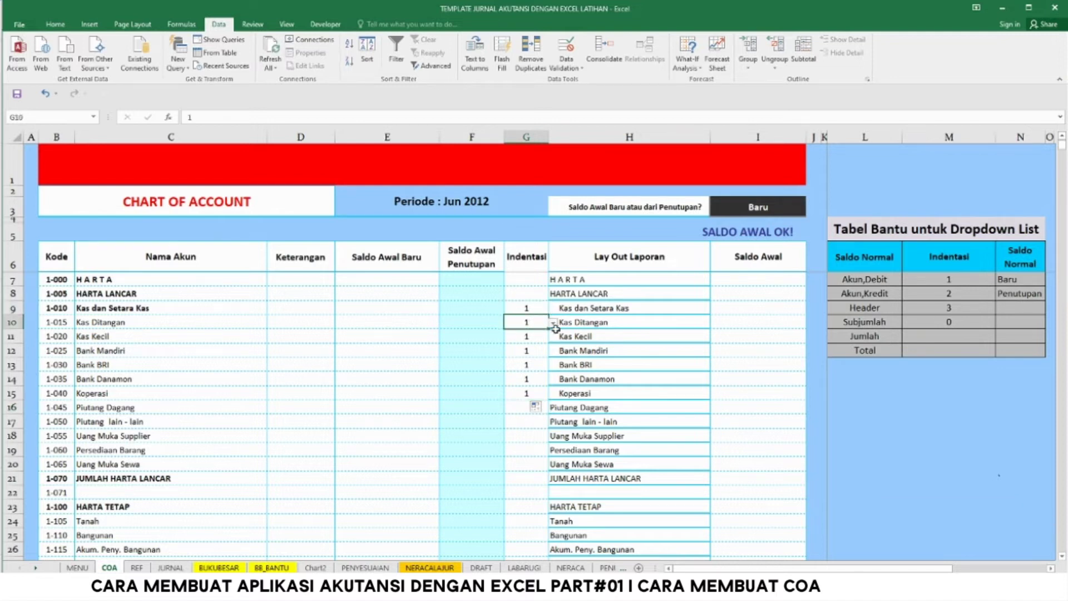
pyautogui.click(553, 322)
pyautogui.click(513, 351)
pyautogui.moveTo(548, 329); pyautogui.dragTo(529, 400)
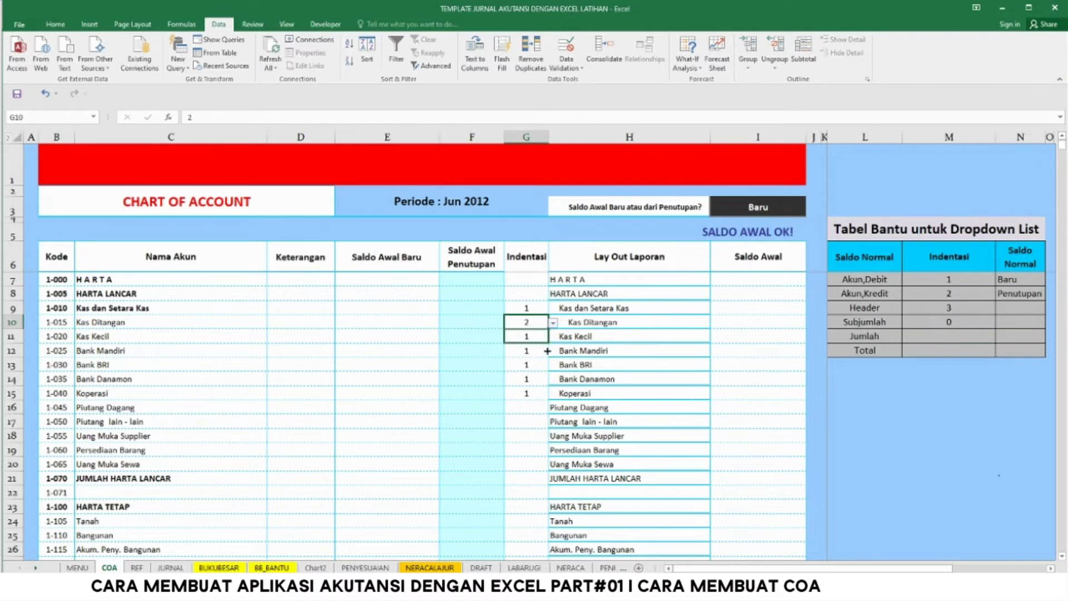
pyautogui.click(528, 417)
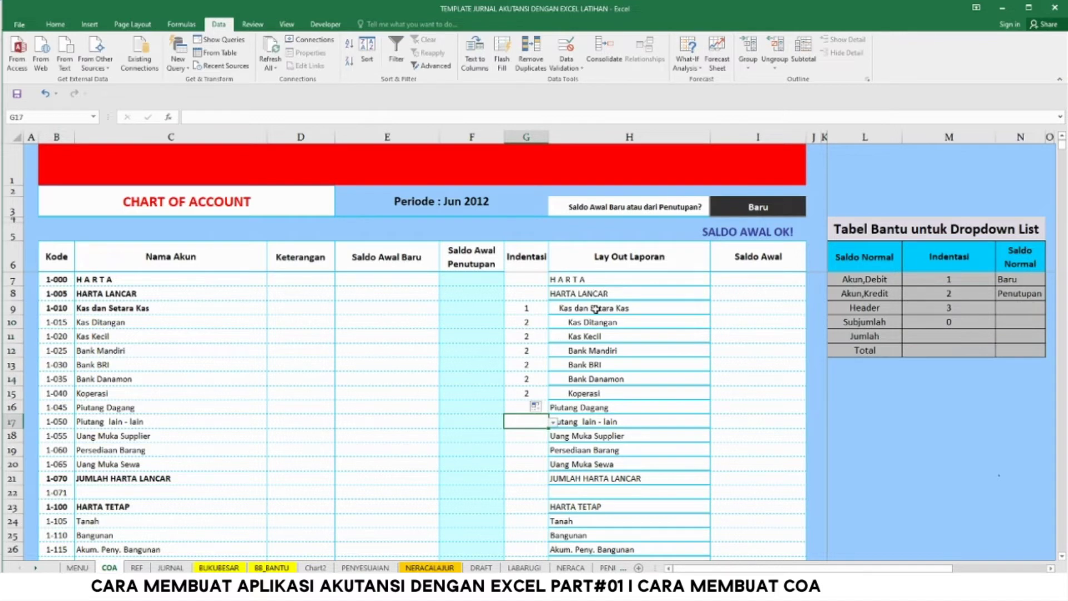
pyautogui.click(597, 324)
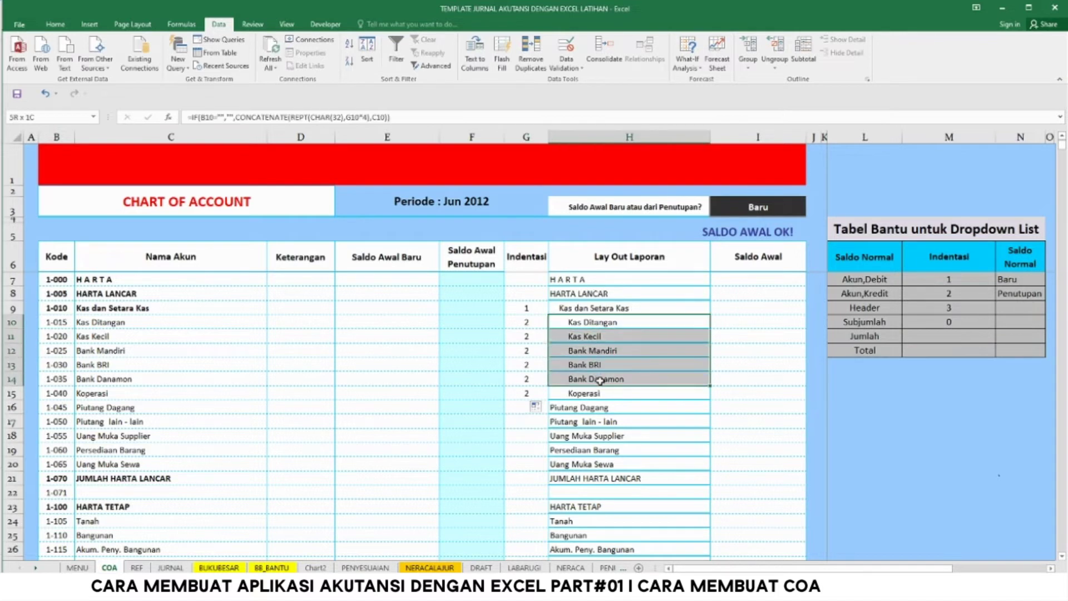
pyautogui.moveTo(597, 324); pyautogui.dragTo(603, 393)
# Set Piutang Dagang's Indentasi to 1
pyautogui.click(526, 409)
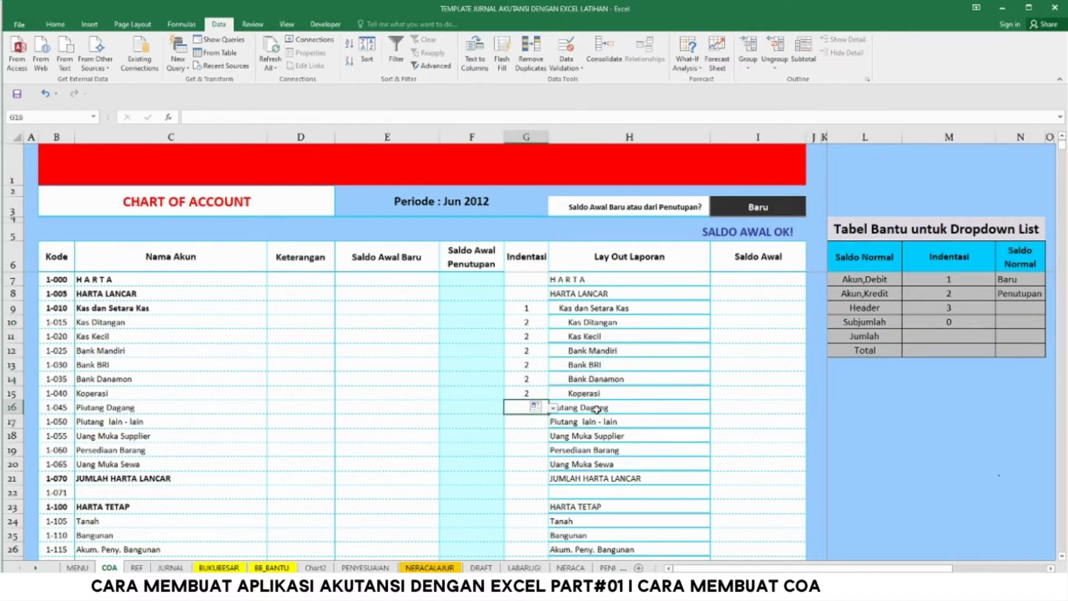
pyautogui.click(553, 408)
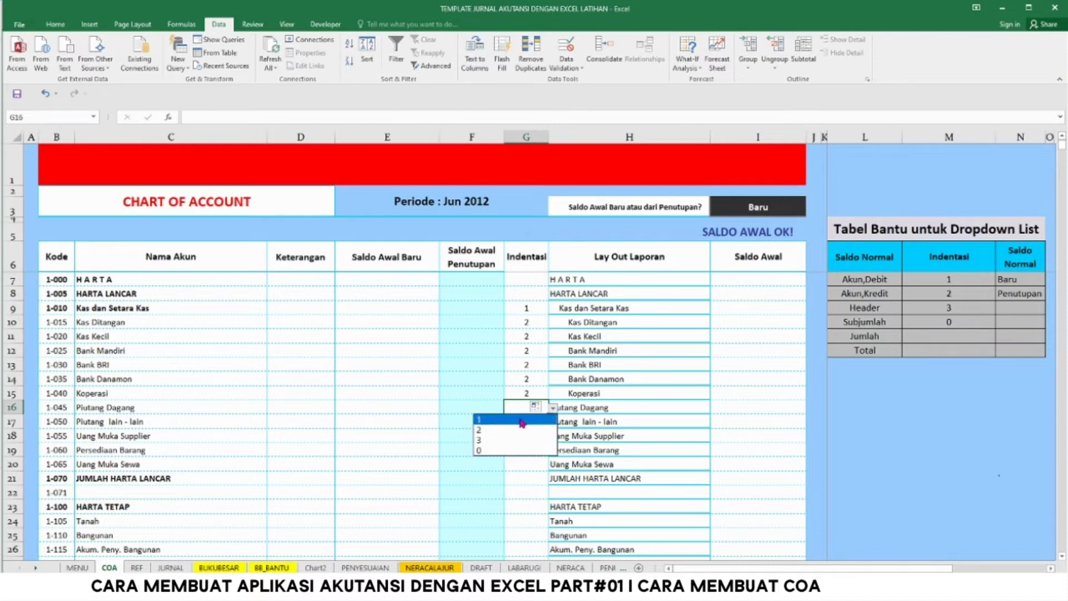
pyautogui.click(500, 420)
pyautogui.click(589, 423)
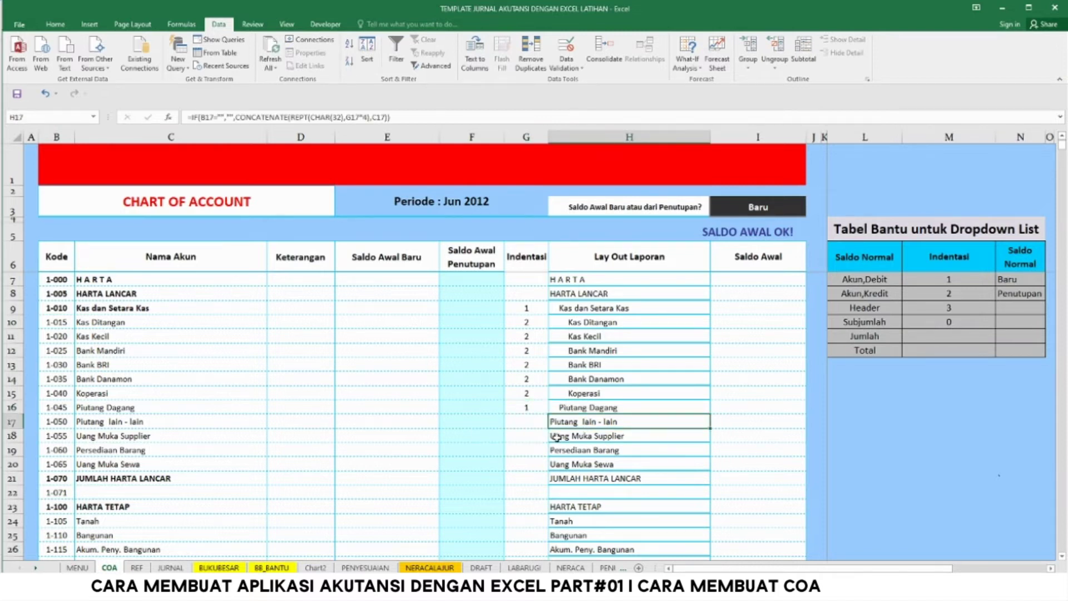
# Give Piutang lain-lain (G17) Indentasi 1 and fill it down to G20
pyautogui.click(526, 425)
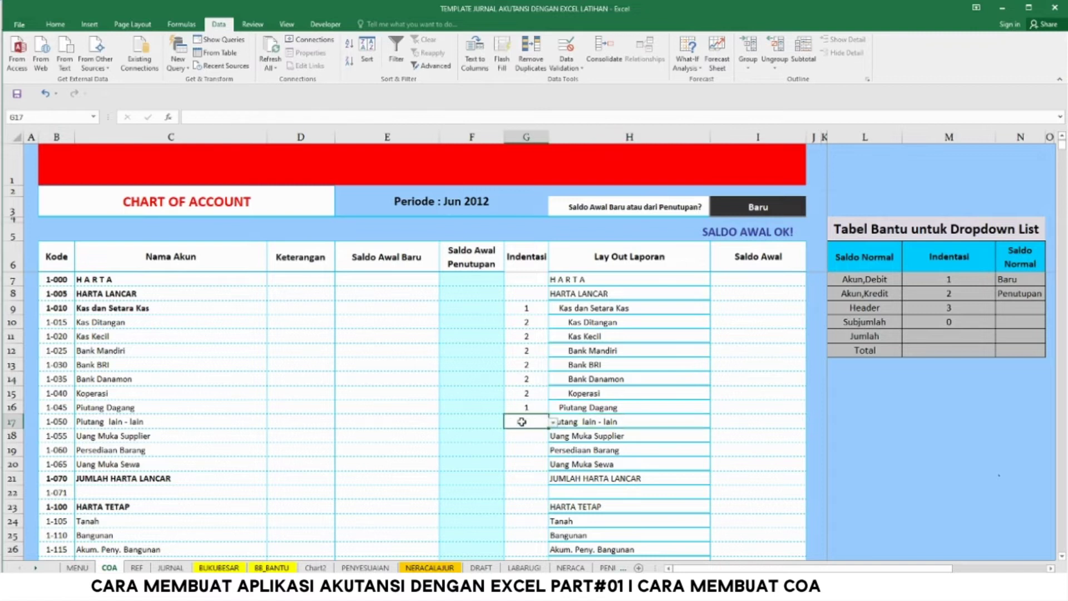
pyautogui.click(555, 426)
pyautogui.click(528, 433)
pyautogui.moveTo(548, 430); pyautogui.dragTo(542, 468)
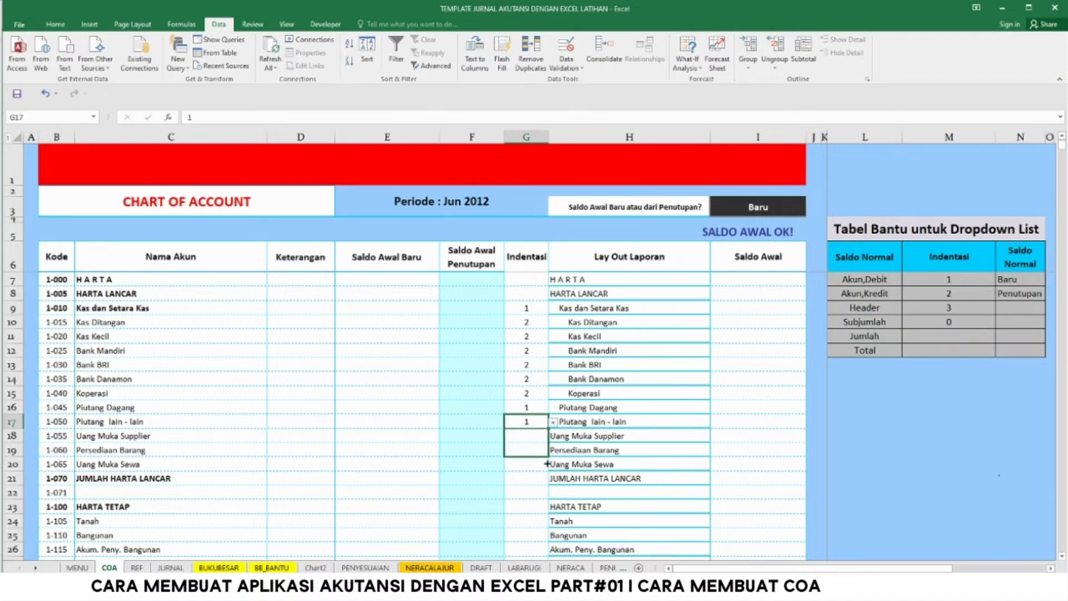
pyautogui.click(532, 421)
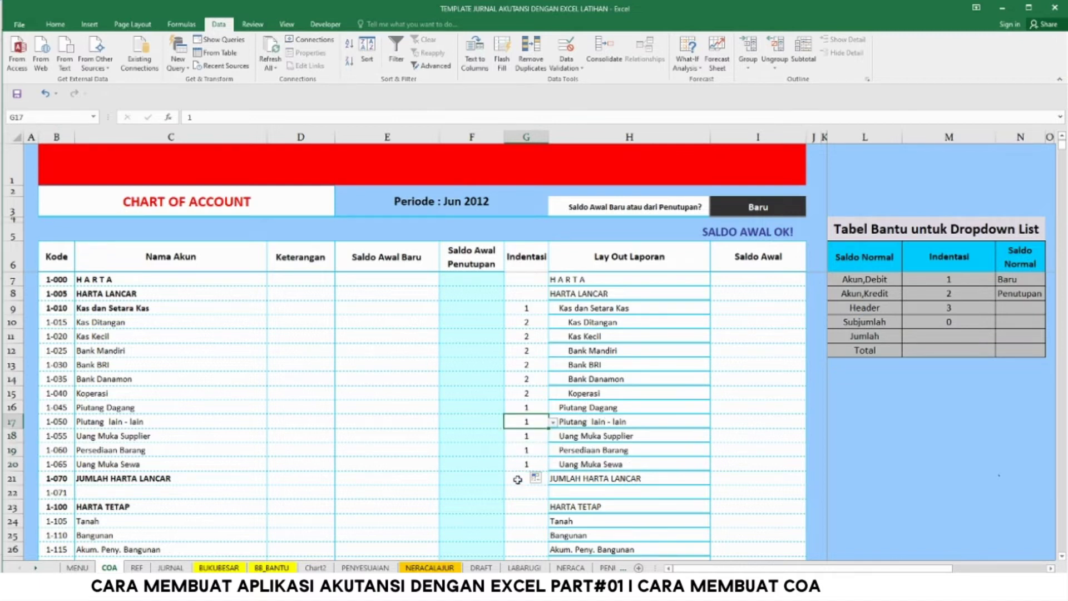
# Set Tanah and Bangunan (G24:G25) to Indentasi 1
pyautogui.scroll(-2, 631, 465)
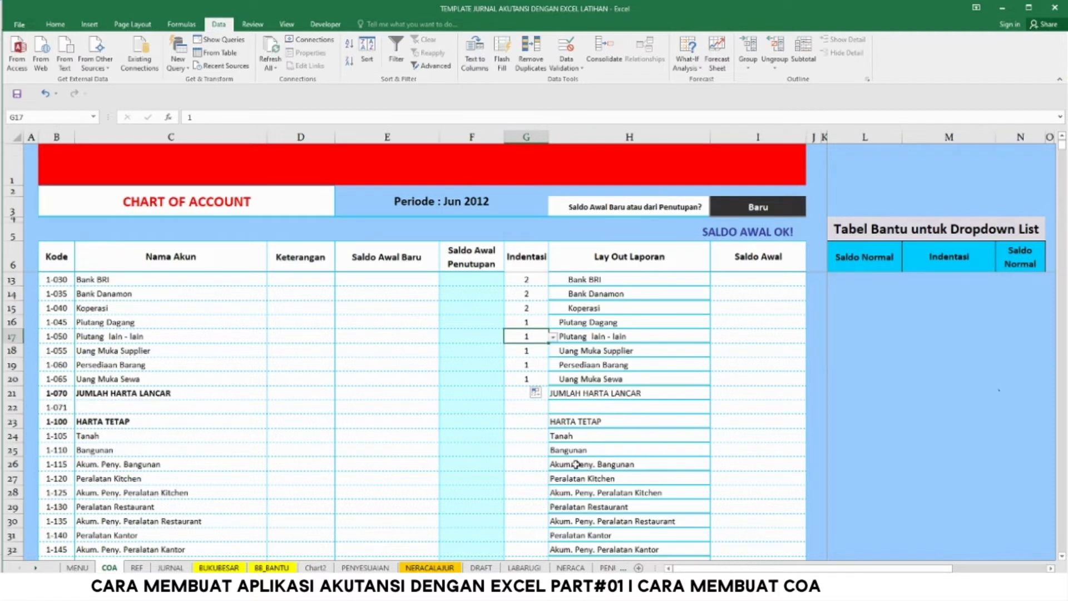
pyautogui.scroll(2, 576, 463)
pyautogui.scroll(-2, 591, 434)
pyautogui.scroll(2, 580, 430)
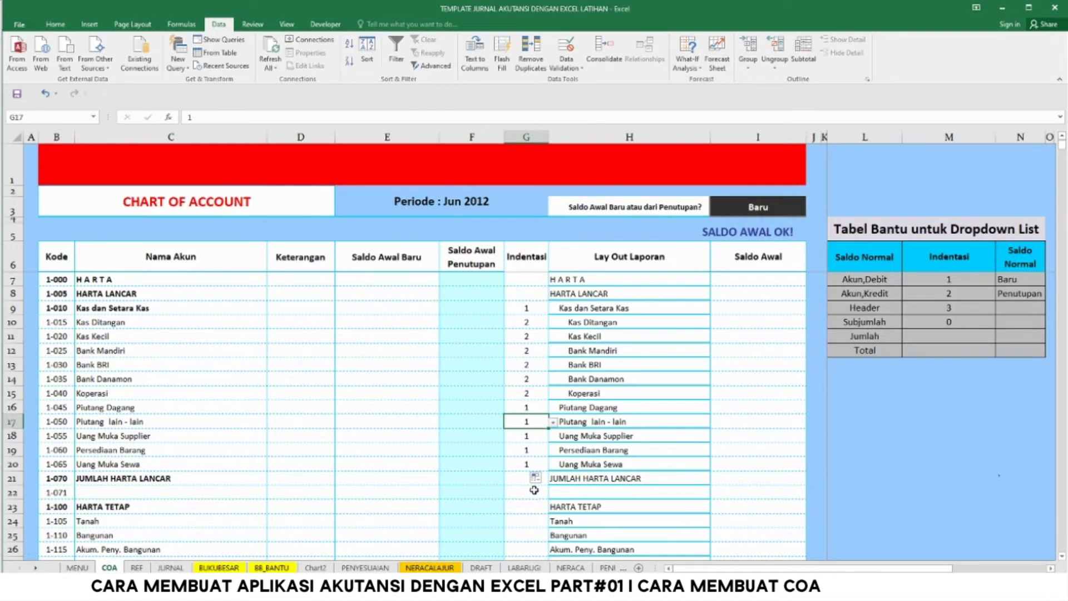
pyautogui.scroll(-1, 541, 469)
pyautogui.scroll(-2, 537, 473)
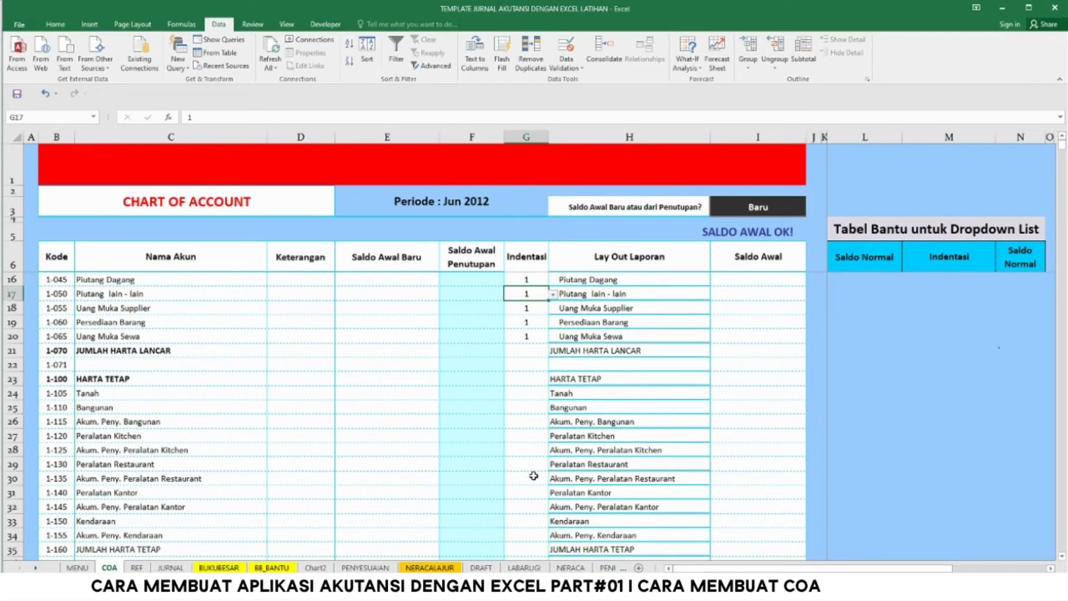
pyautogui.scroll(-1, 534, 471)
pyautogui.scroll(1, 536, 445)
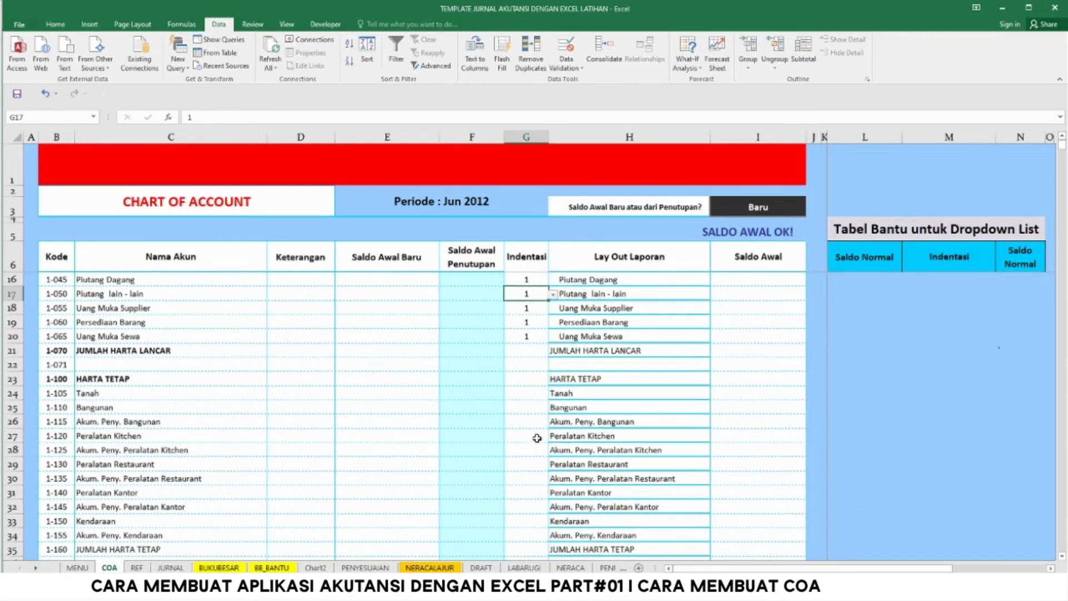
pyautogui.click(536, 392)
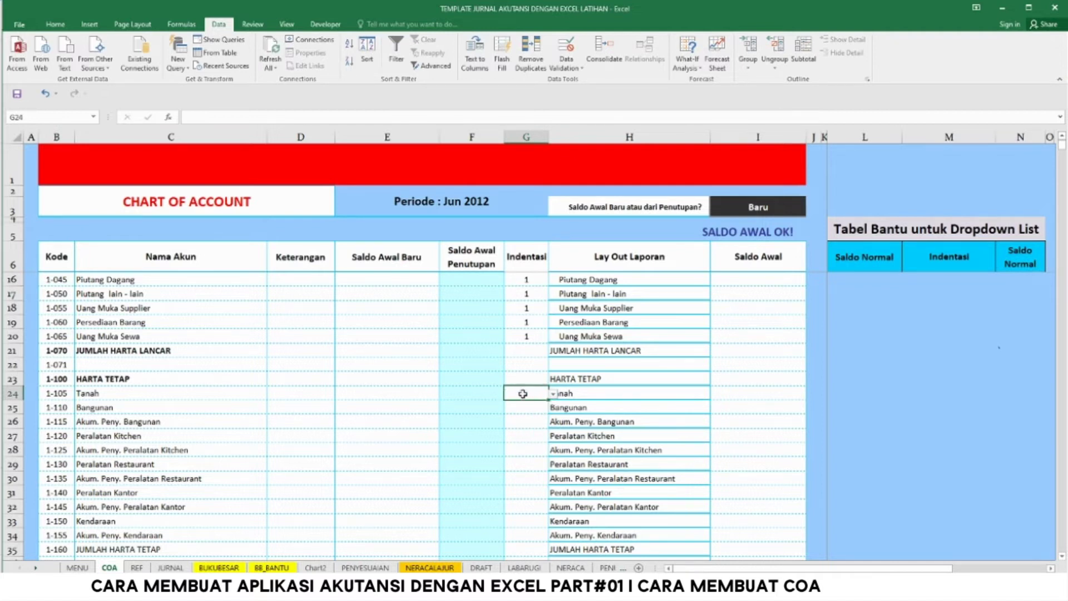
pyautogui.press('Down')
pyautogui.press('Down')
pyautogui.press('Down')
pyautogui.press('Down')
pyautogui.press('Up')
pyautogui.press('Up')
pyautogui.press('Up')
pyautogui.press('Up')
pyautogui.click(554, 394)
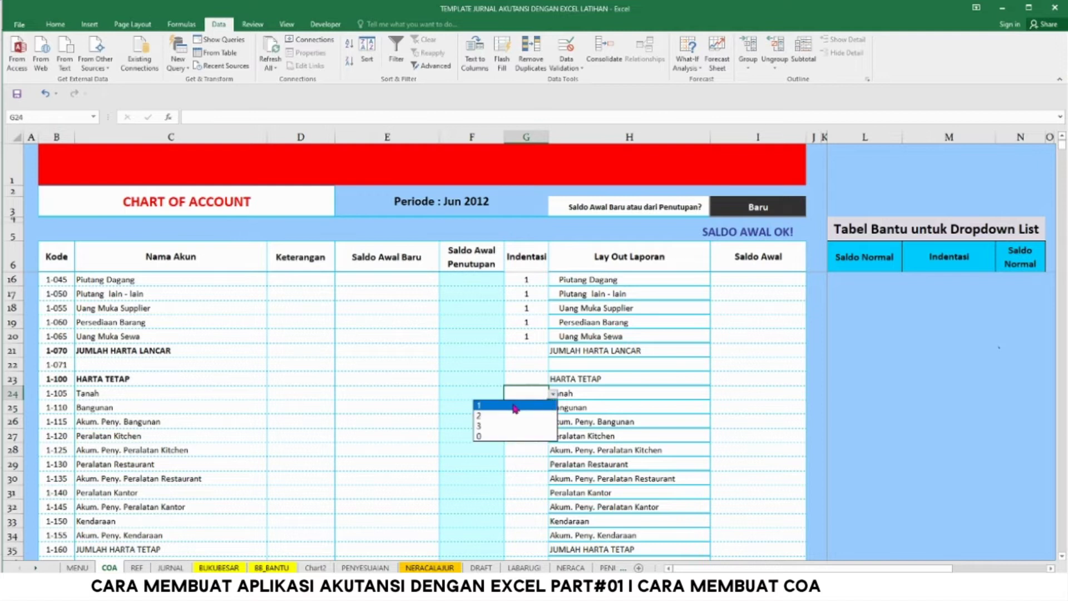
pyautogui.click(515, 409)
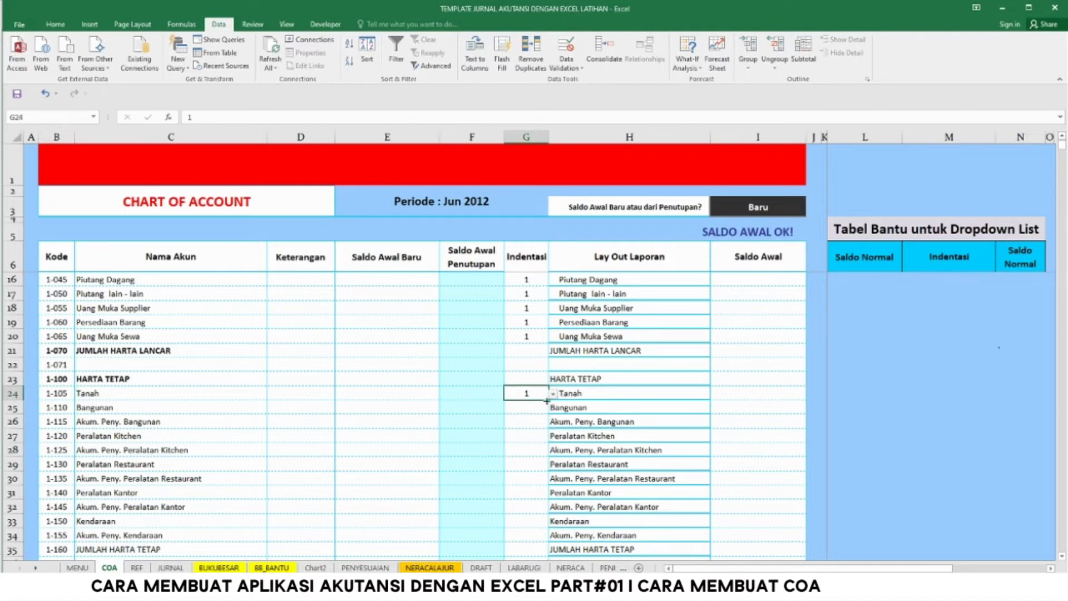
pyautogui.moveTo(547, 400); pyautogui.dragTo(547, 412)
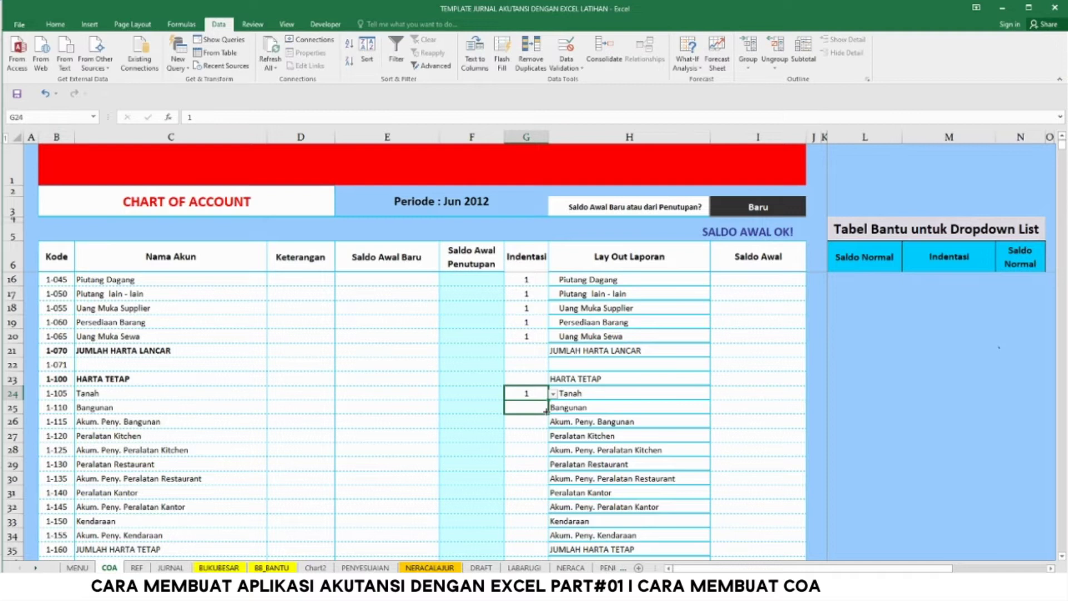
pyautogui.click(521, 425)
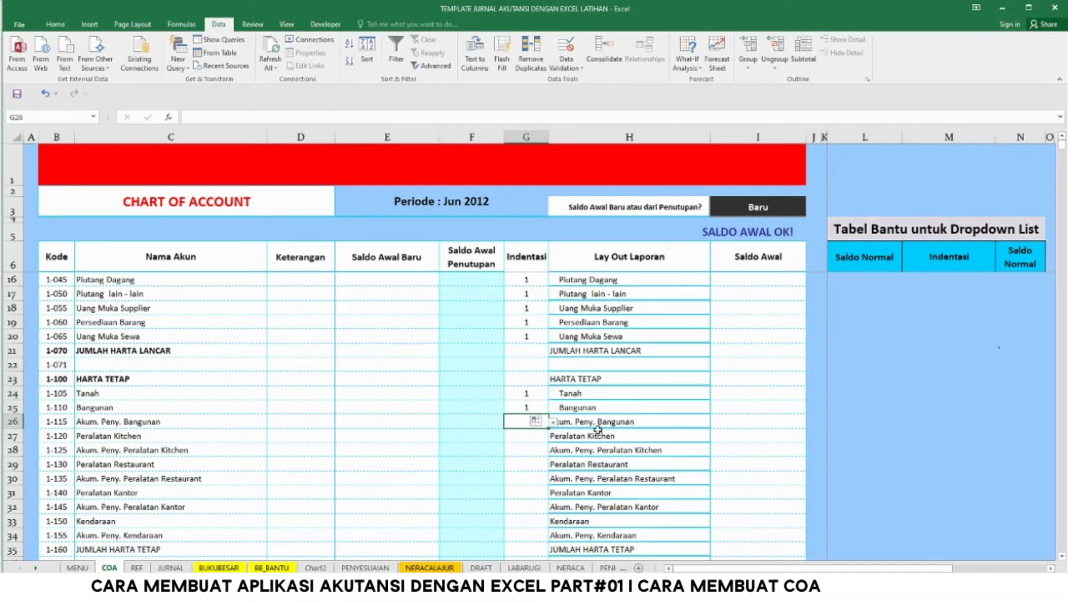
# Set G26 to 2, Peralatan Kitchen (G27) to 1 and G28 to 2
pyautogui.click(554, 422)
pyautogui.click(527, 444)
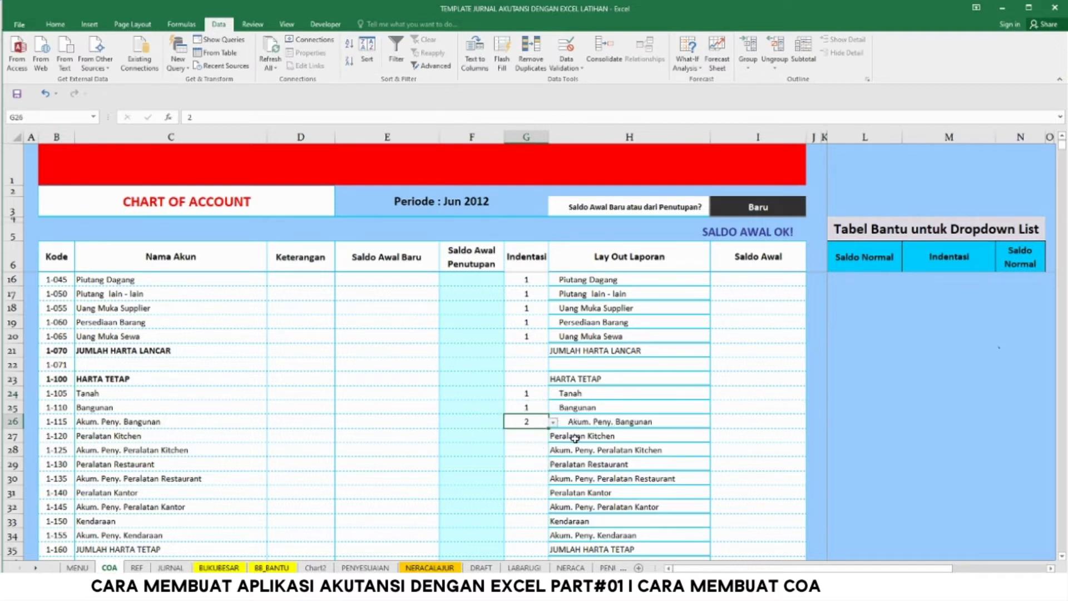
pyautogui.click(529, 439)
pyautogui.click(554, 436)
pyautogui.click(535, 452)
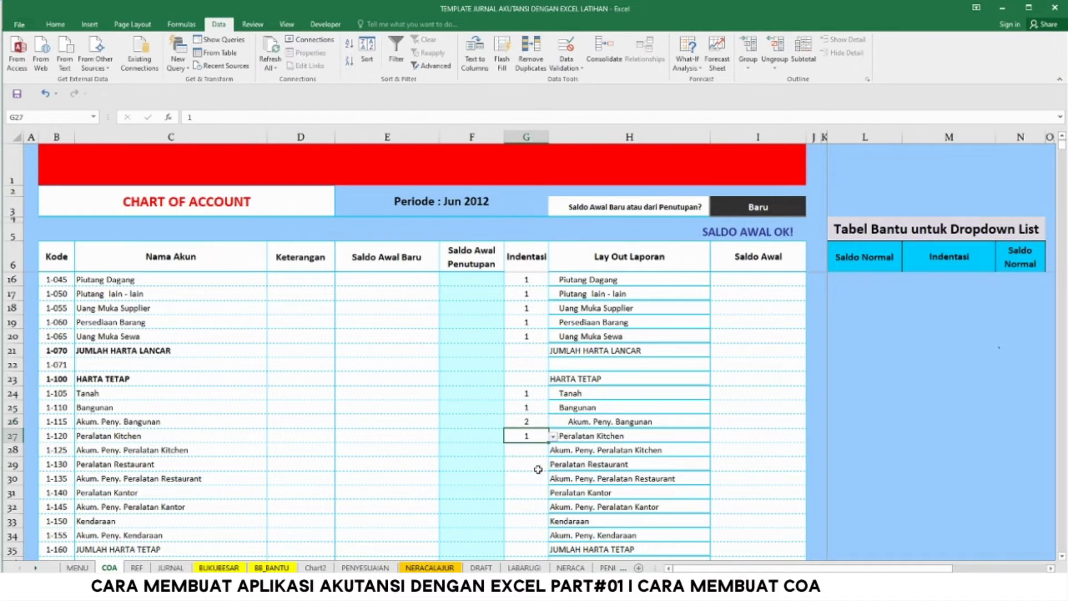
pyautogui.click(544, 452)
pyautogui.click(553, 450)
pyautogui.click(531, 473)
pyautogui.click(526, 492)
# Set Peralatan Restaurant (G29) to 1 and G30 to 2, then check the labels
pyautogui.scroll(-1, 649, 459)
pyautogui.scroll(-1, 649, 459)
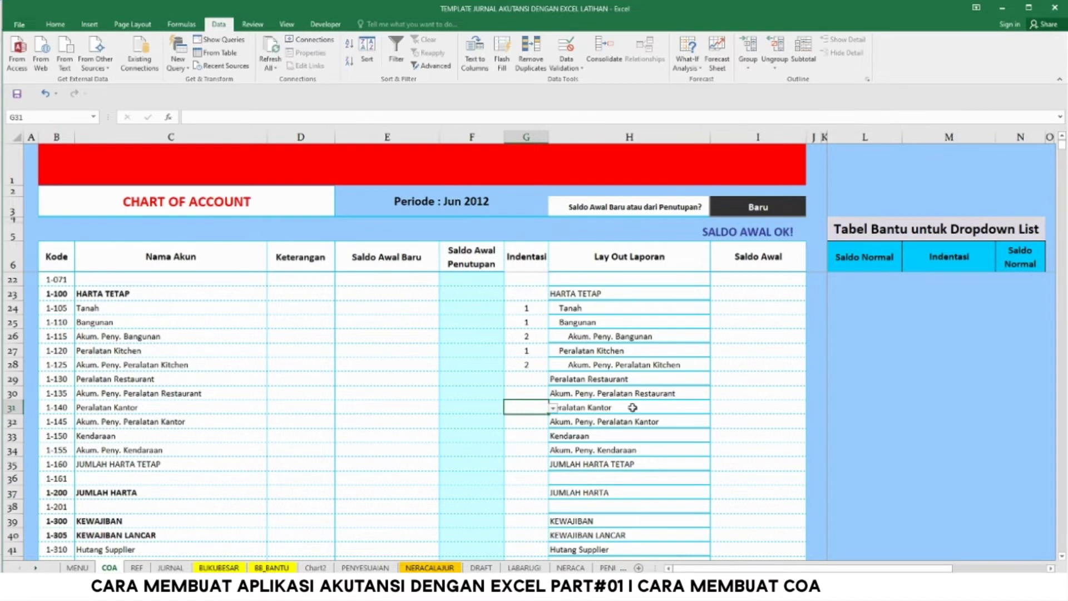
pyautogui.click(537, 380)
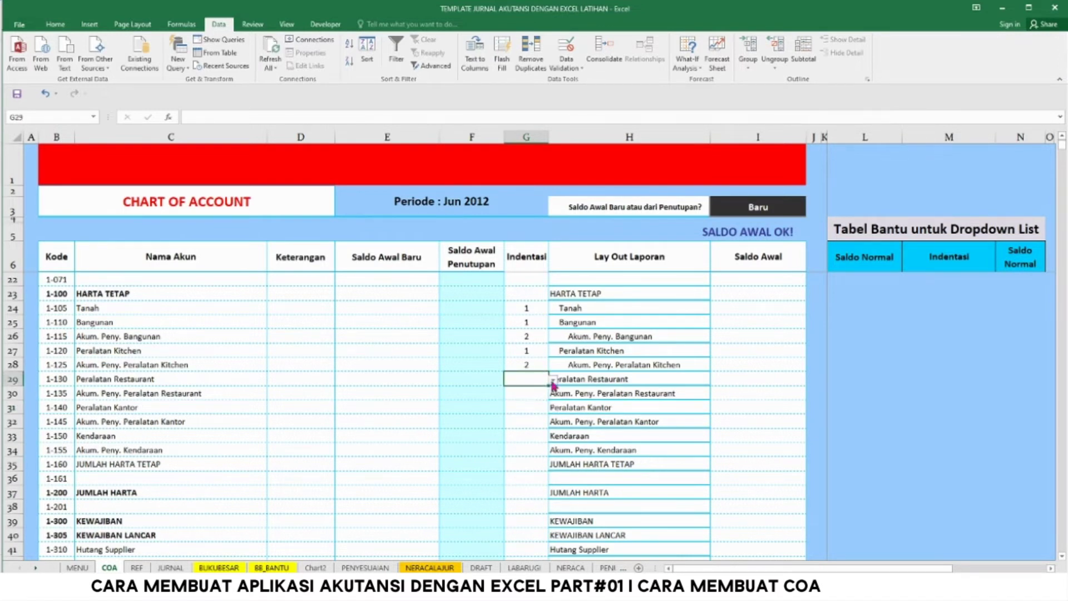
pyautogui.click(554, 380)
pyautogui.click(523, 393)
pyautogui.click(531, 393)
pyautogui.click(554, 393)
pyautogui.click(523, 413)
pyautogui.click(534, 449)
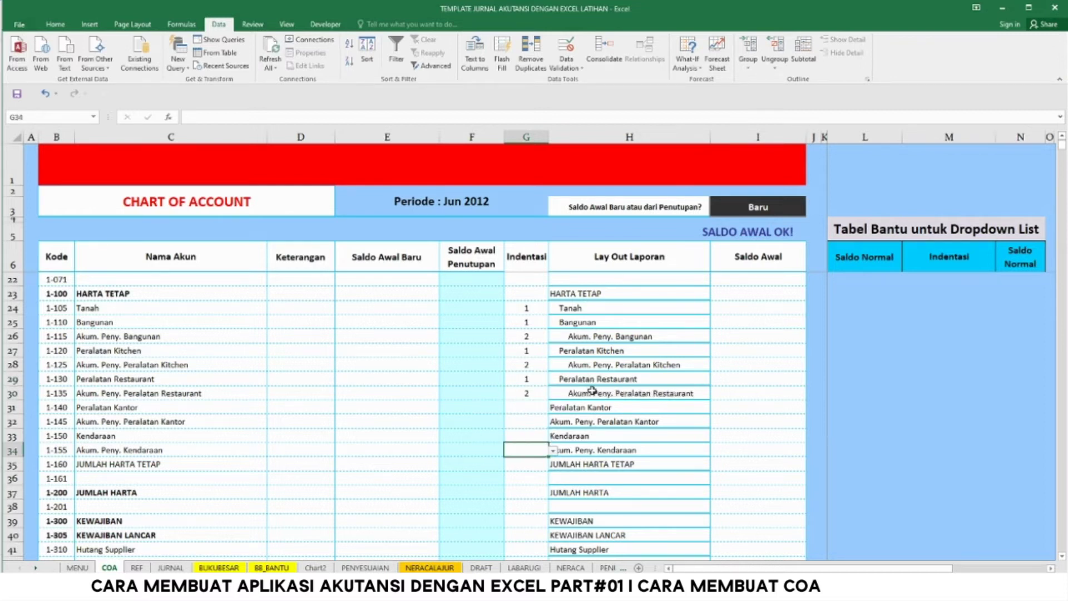
pyautogui.moveTo(589, 390); pyautogui.dragTo(644, 507)
pyautogui.scroll(5, 645, 507)
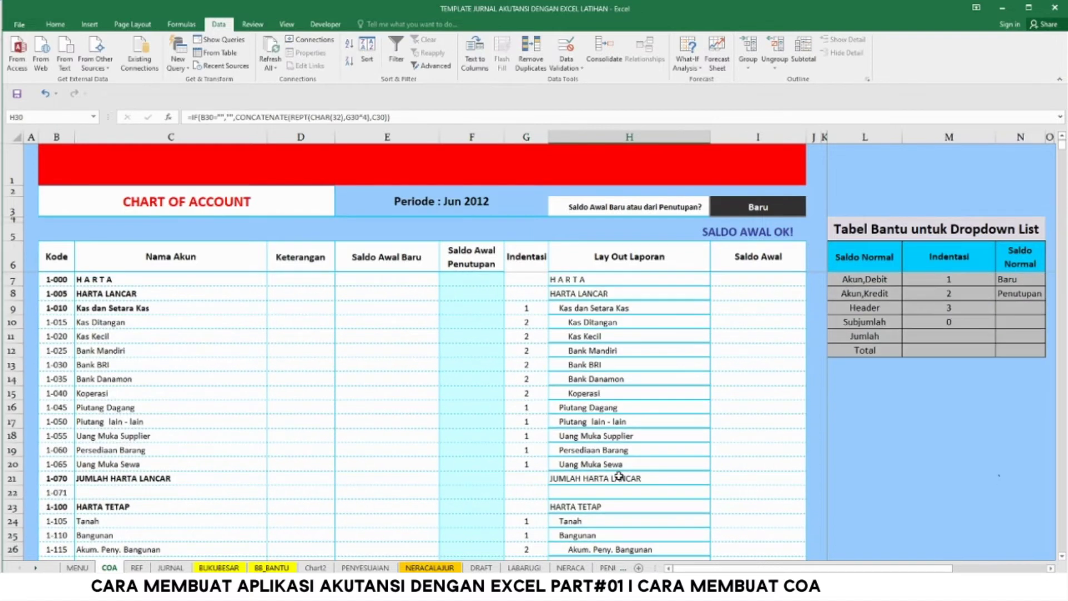
# Set the Indentasi of HARTA (G7) and HARTA LANCAR (G8) to 0
pyautogui.click(532, 299)
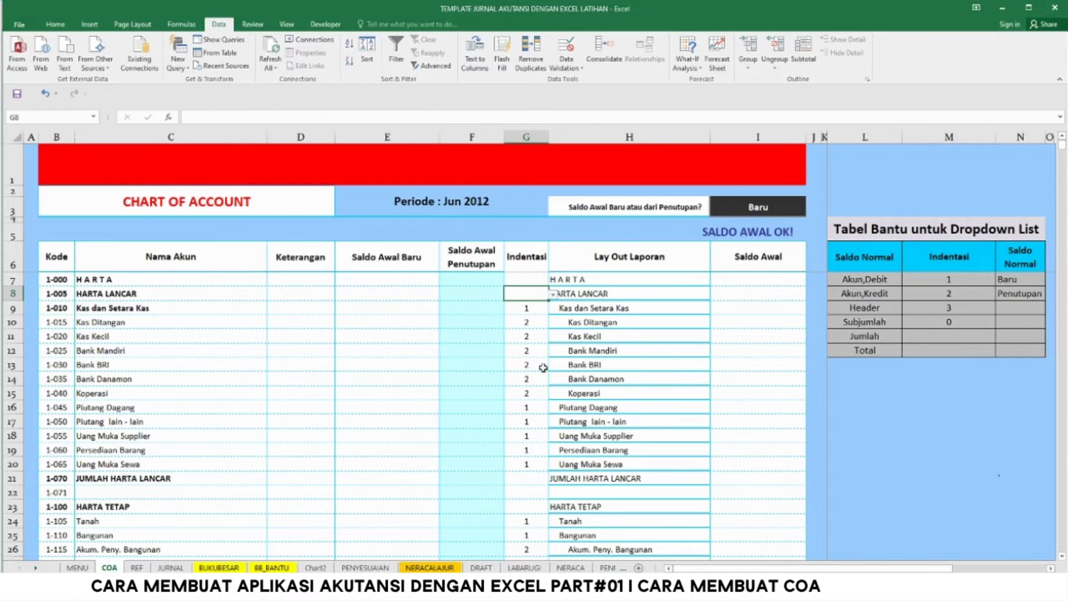
pyautogui.click(626, 279)
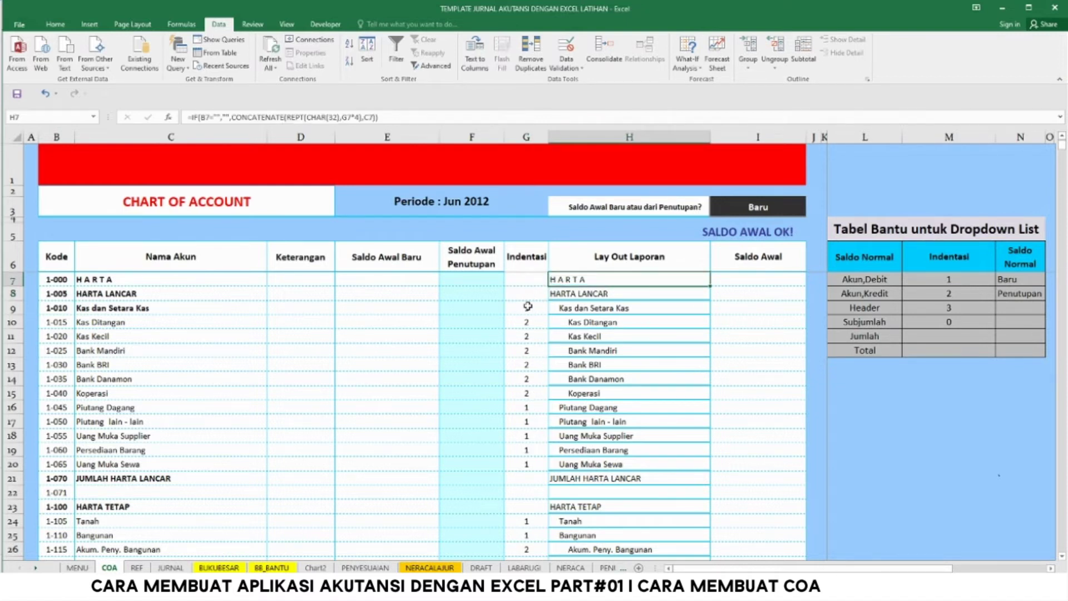
pyautogui.click(532, 279)
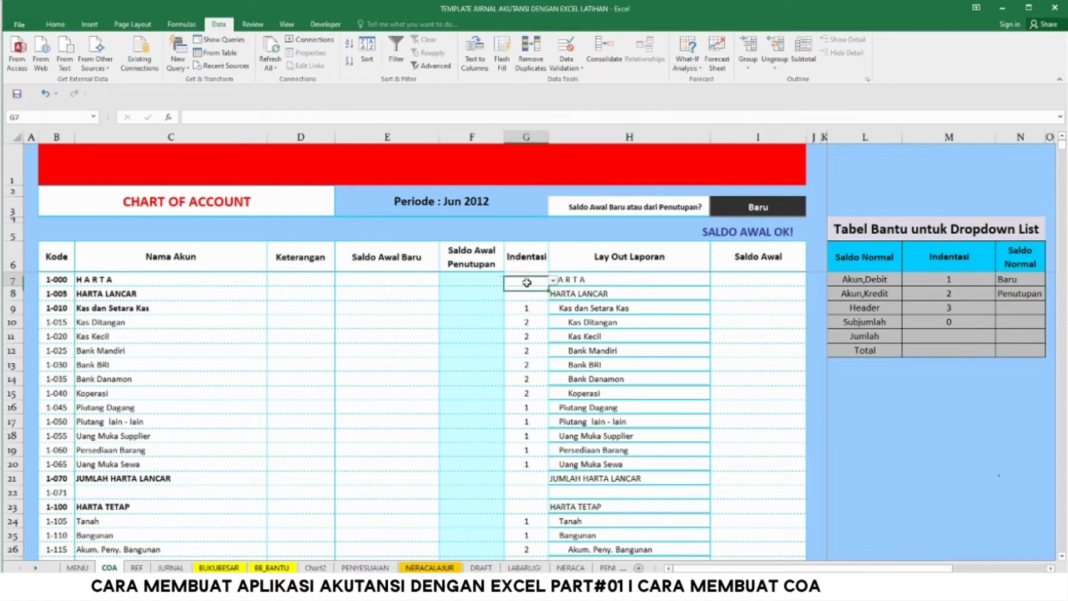
pyautogui.click(553, 280)
pyautogui.click(518, 319)
pyautogui.click(539, 296)
pyautogui.click(554, 294)
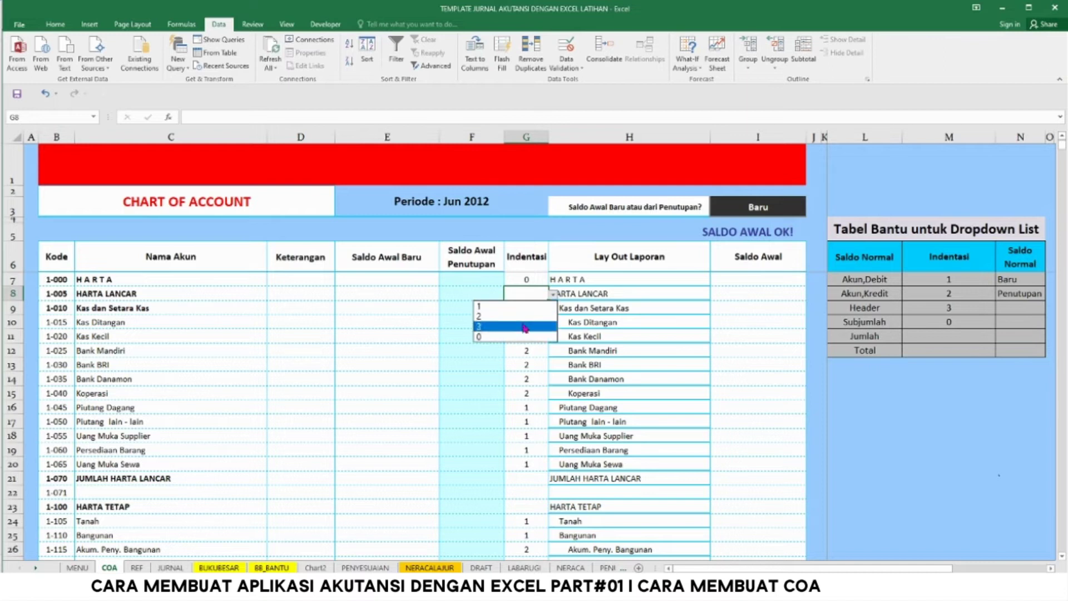
pyautogui.click(515, 335)
# Set JUMLAH HARTA LANCAR (G21) to 0 and review the H-column labels from H7
pyautogui.click(523, 370)
pyautogui.click(524, 479)
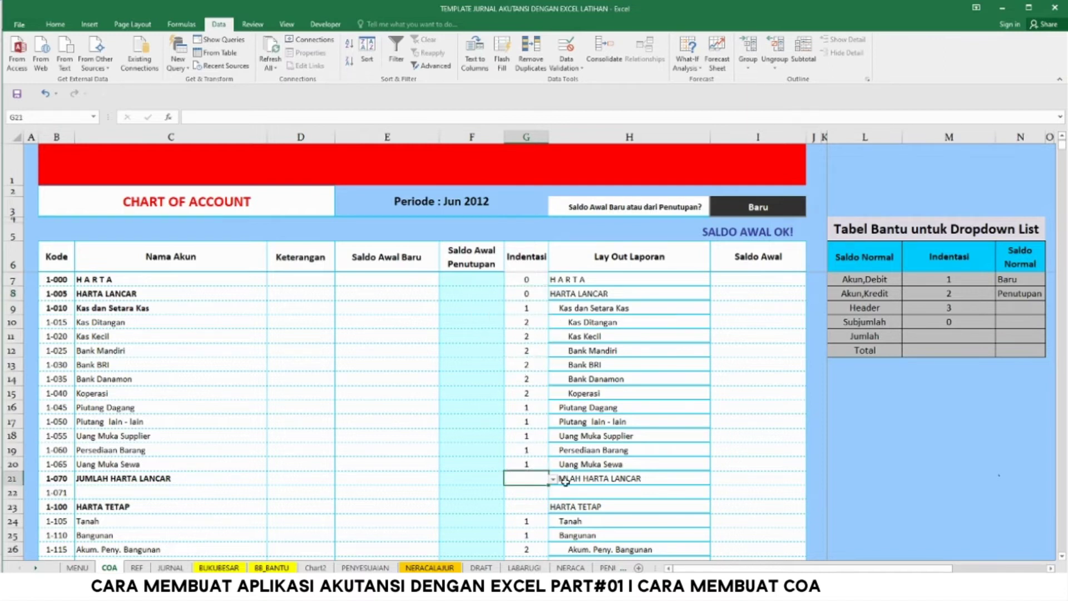
pyautogui.click(553, 479)
pyautogui.click(479, 522)
pyautogui.click(526, 407)
pyautogui.click(526, 393)
pyautogui.moveTo(578, 279); pyautogui.dragTo(607, 493)
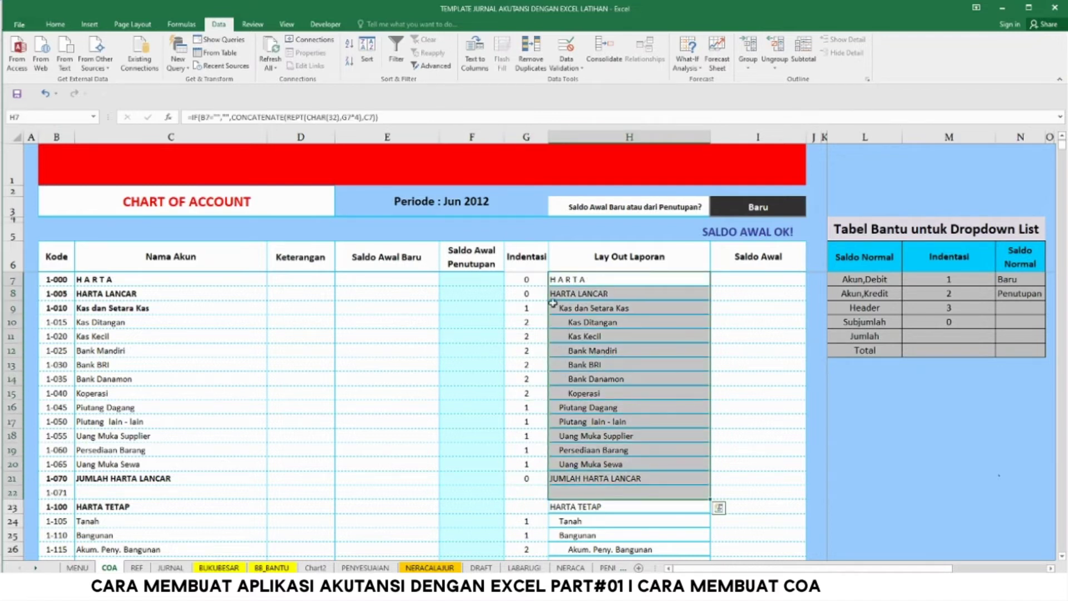
pyautogui.click(603, 285)
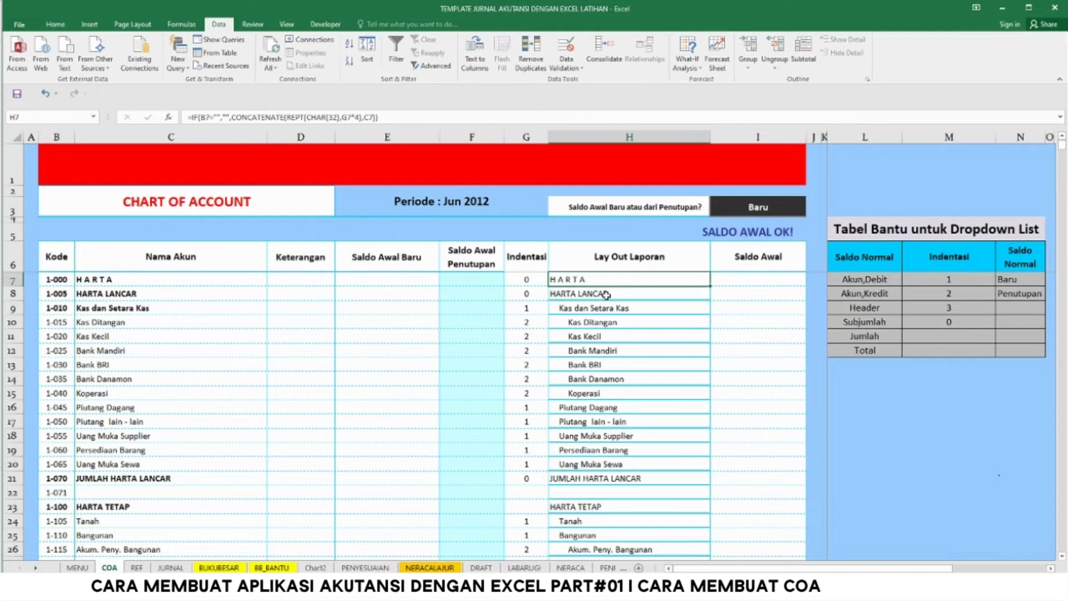
# Set Keterangan to Header for H A R T A (D7) and Jumlah for JUMLAH HARTA LANCAR (D21)
pyautogui.click(305, 279)
pyautogui.click(338, 281)
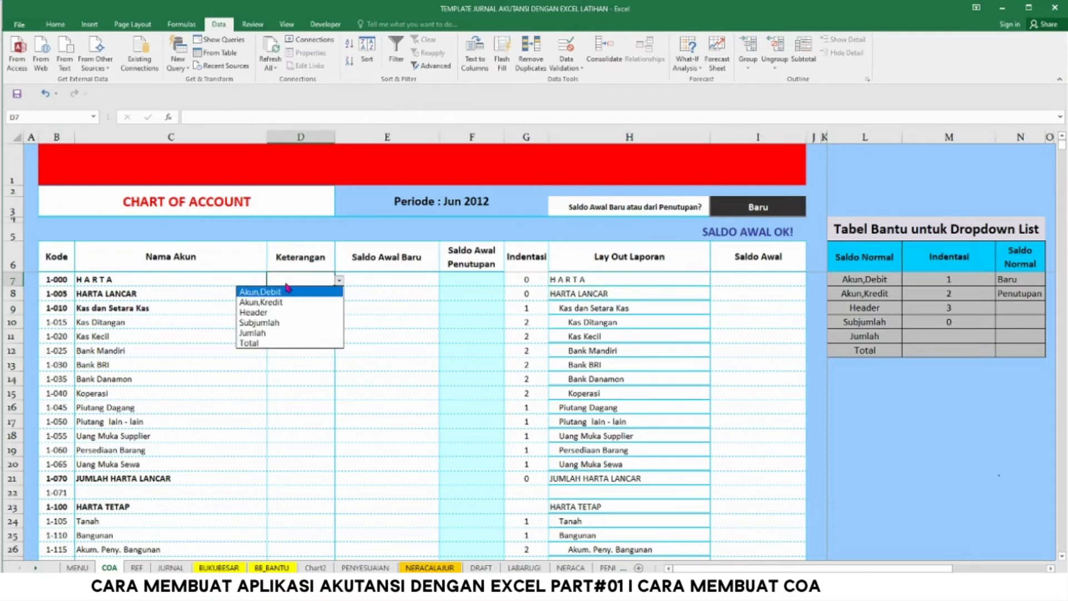
pyautogui.click(282, 317)
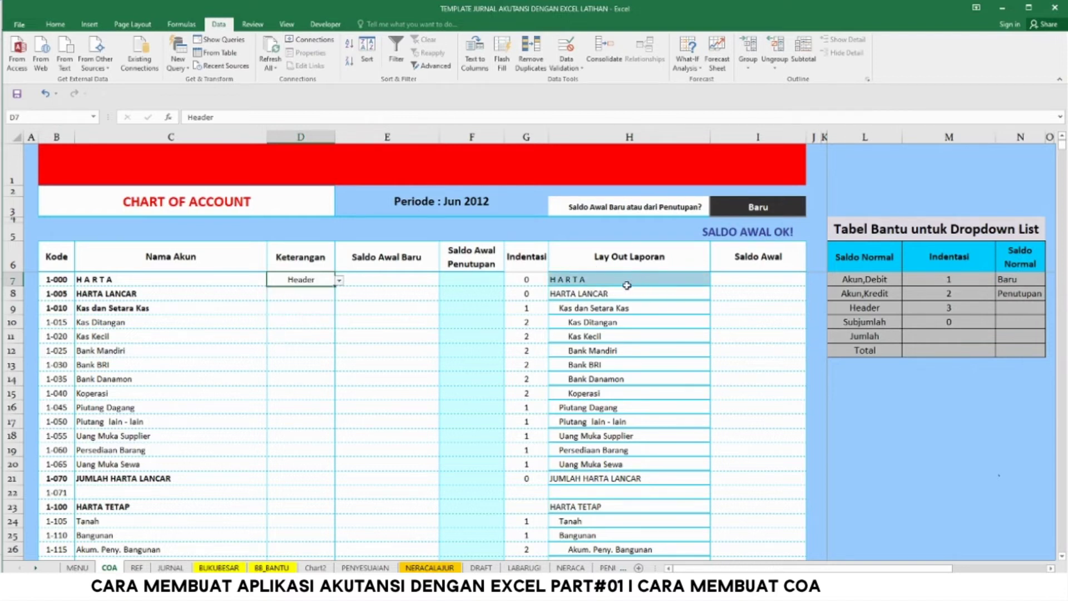
pyautogui.click(339, 281)
pyautogui.click(312, 281)
pyautogui.click(314, 294)
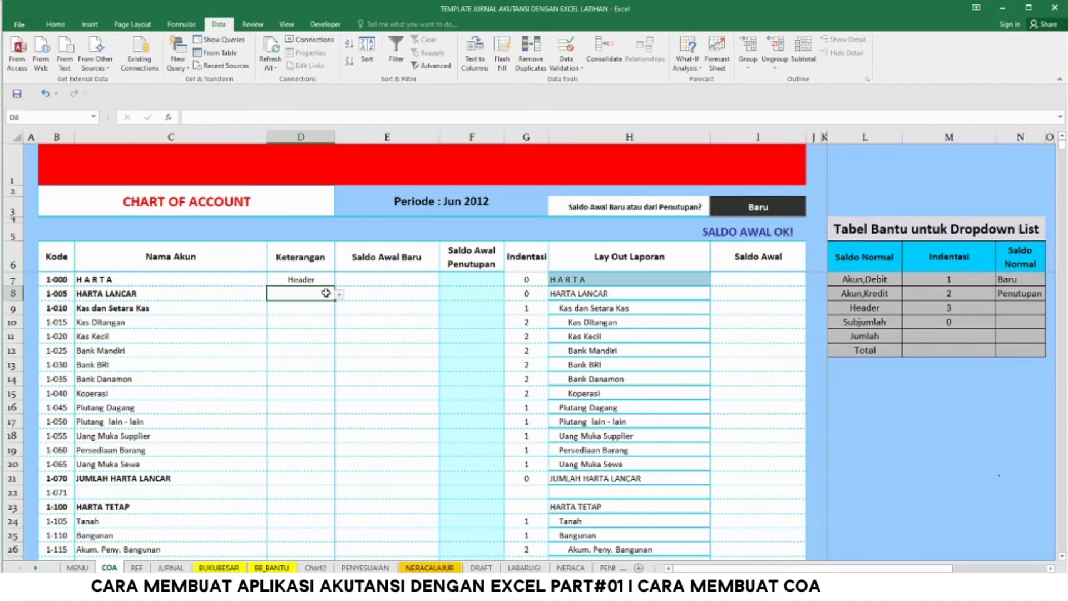
pyautogui.click(315, 281)
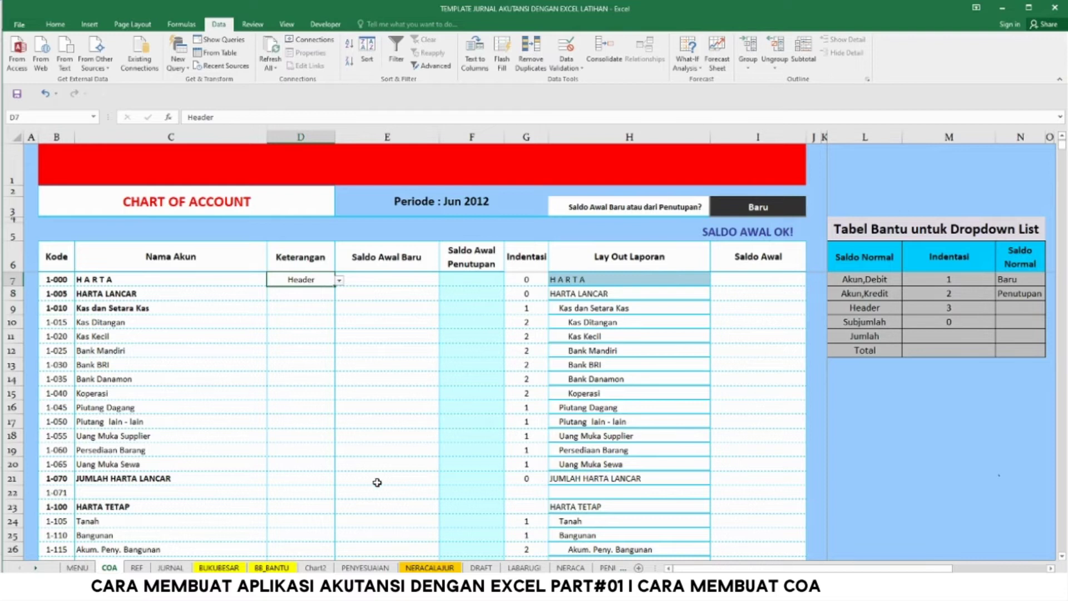
pyautogui.click(307, 480)
pyautogui.click(338, 479)
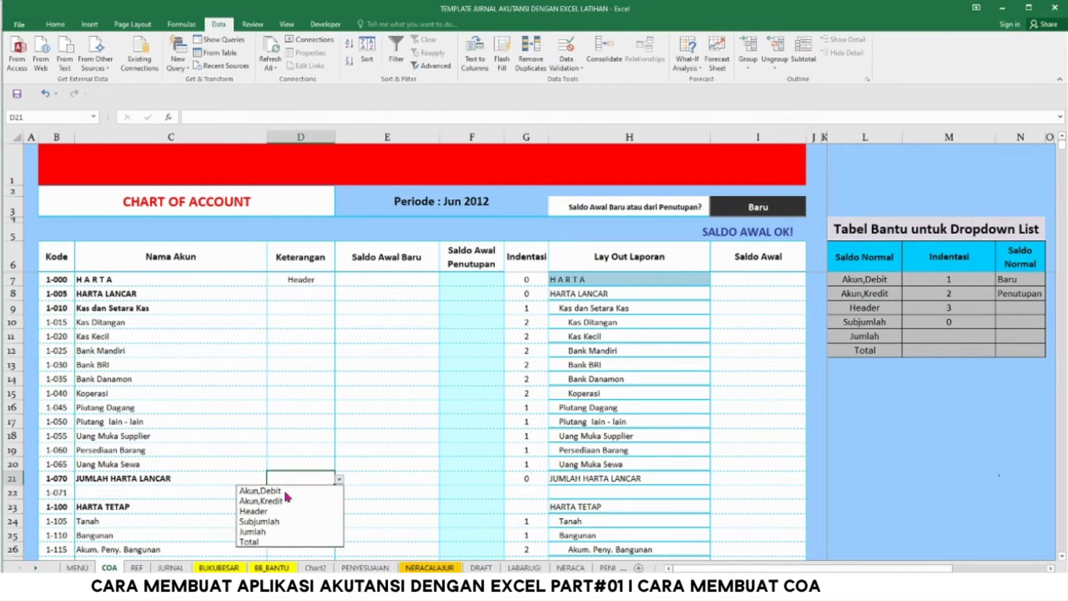
pyautogui.click(259, 532)
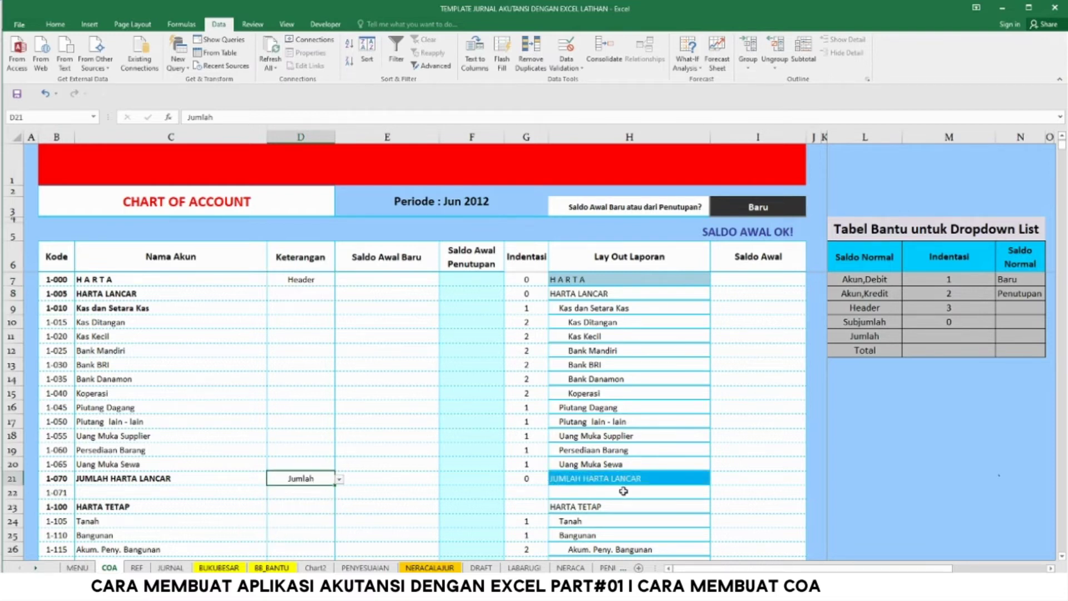
# Confirm D7's data validation is a List with source =$L$7:$L$12
pyautogui.click(307, 279)
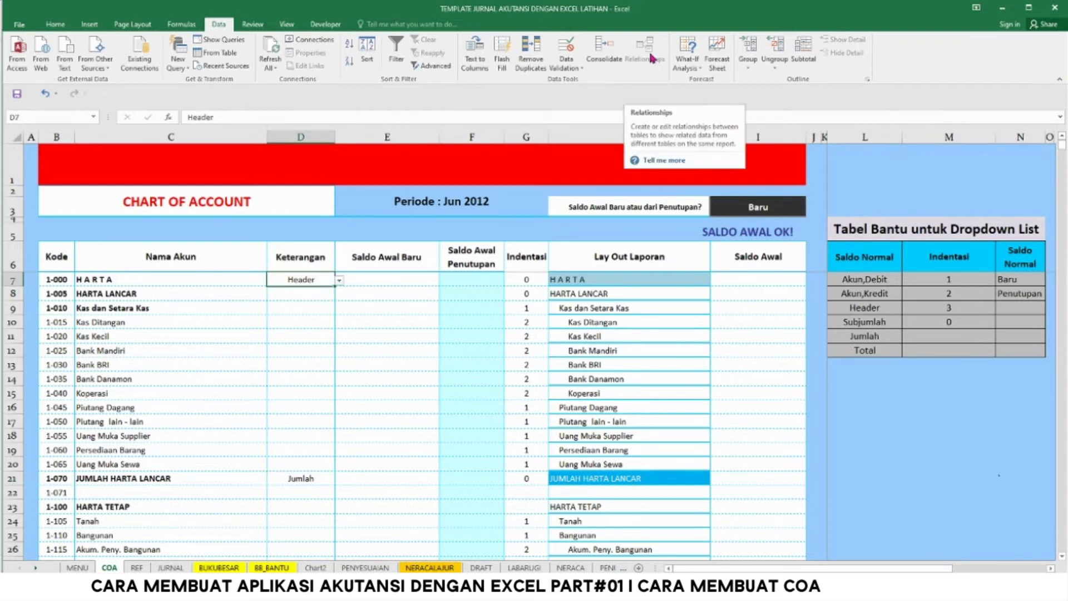
pyautogui.click(580, 61)
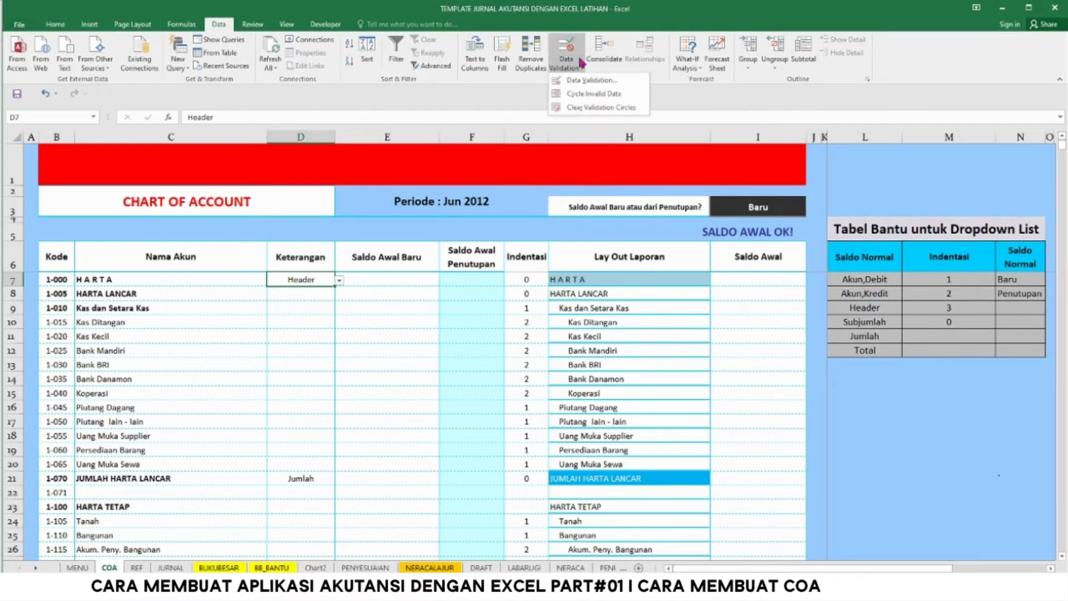
pyautogui.click(589, 80)
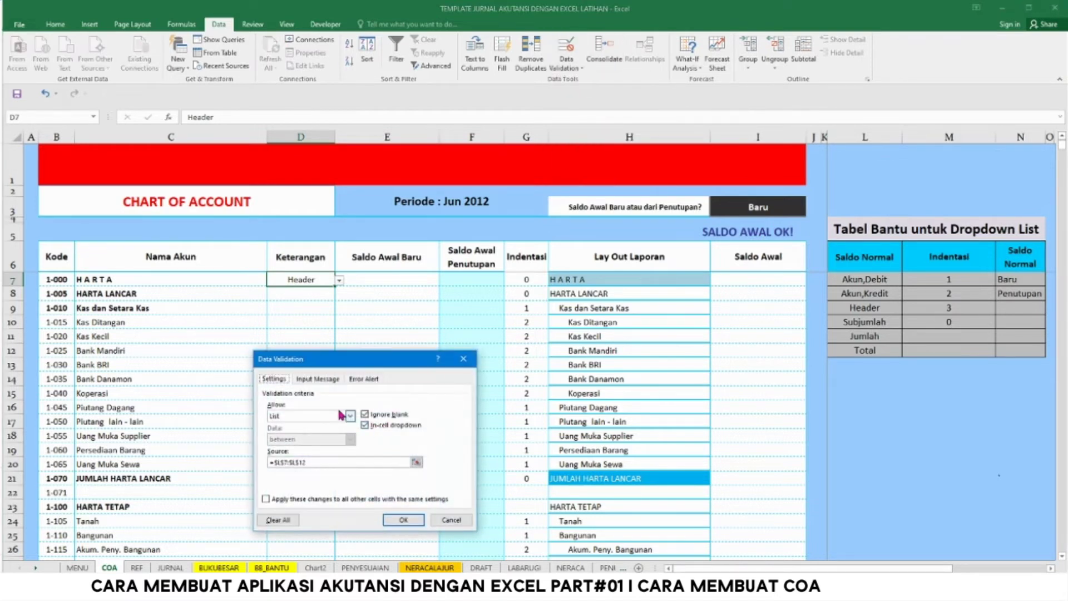
pyautogui.click(350, 416)
pyautogui.click(284, 446)
pyautogui.click(403, 519)
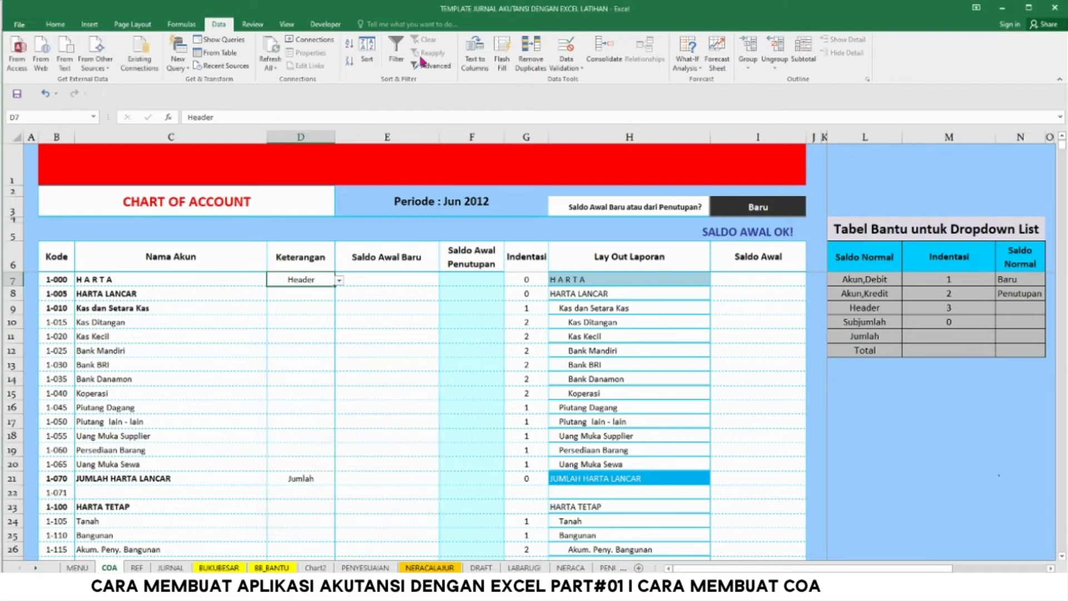
pyautogui.click(336, 27)
pyautogui.scroll(1, 218, 67)
pyautogui.scroll(4, 219, 66)
pyautogui.scroll(1, 219, 67)
pyautogui.scroll(1, 219, 67)
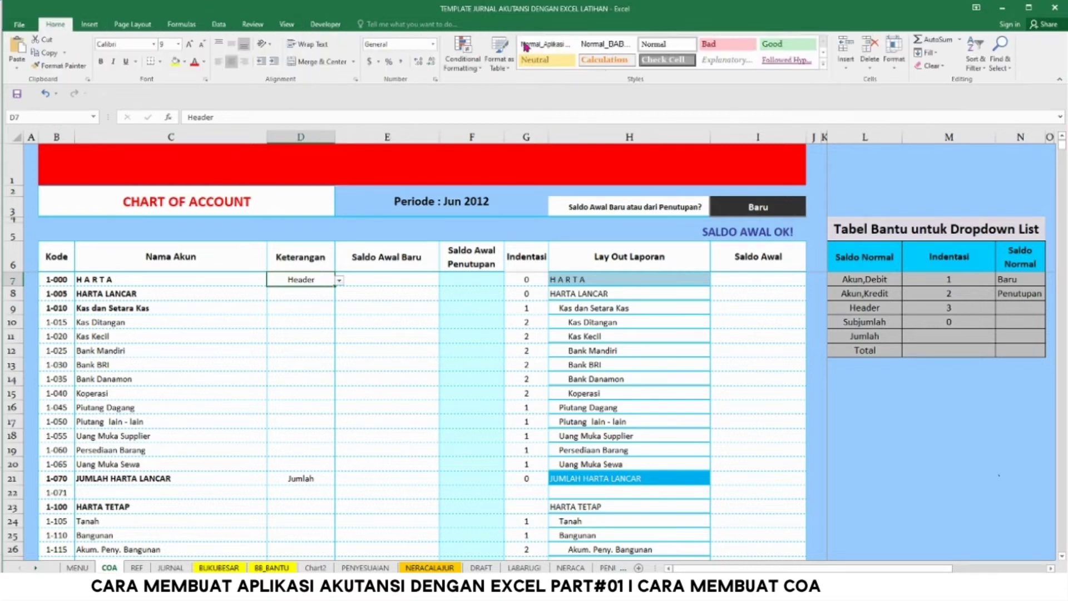
# With H7 selected, open the Header conditional-formatting rule for editing in Manage Rules
pyautogui.click(481, 74)
pyautogui.click(597, 278)
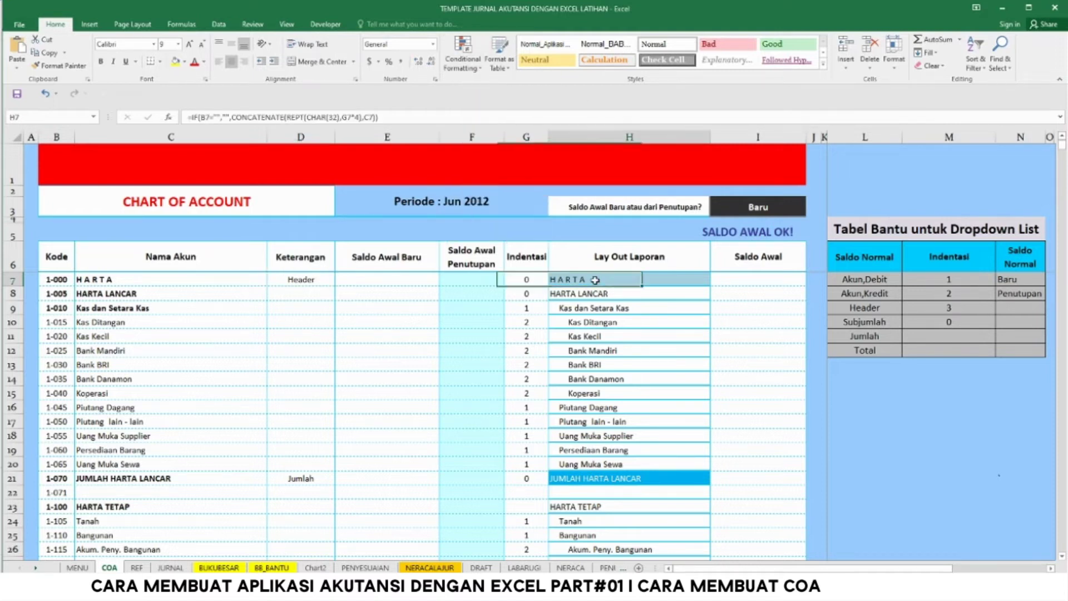
pyautogui.click(481, 80)
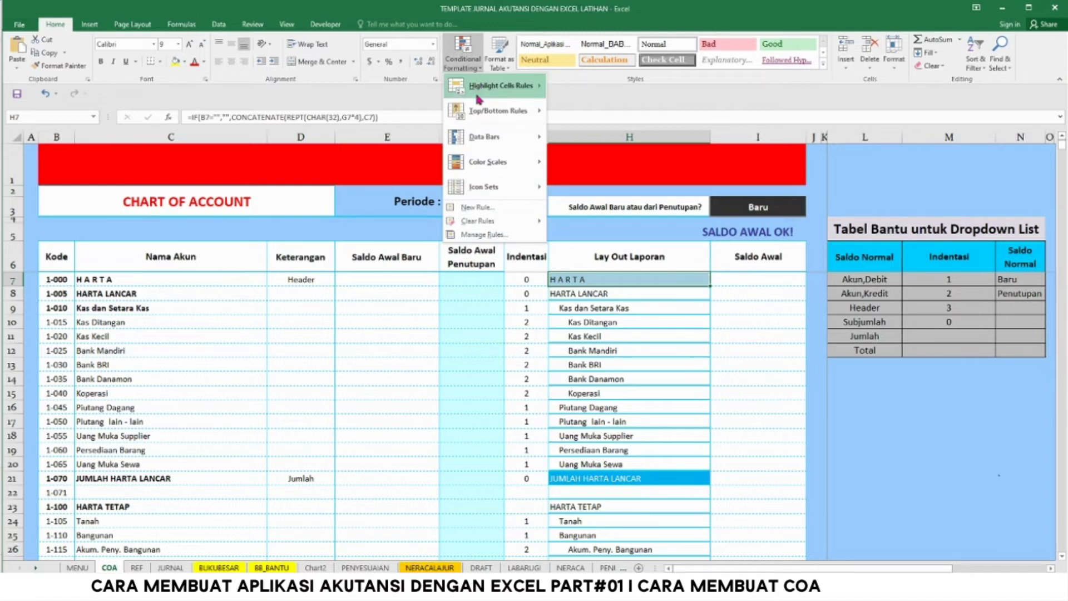
pyautogui.click(483, 235)
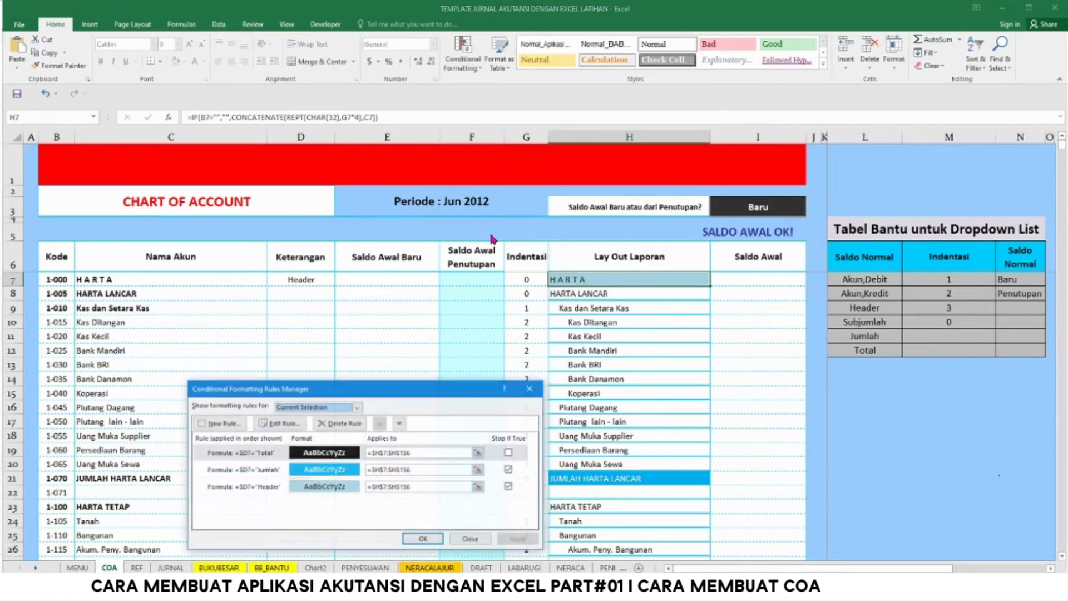
pyautogui.moveTo(390, 388); pyautogui.dragTo(396, 98)
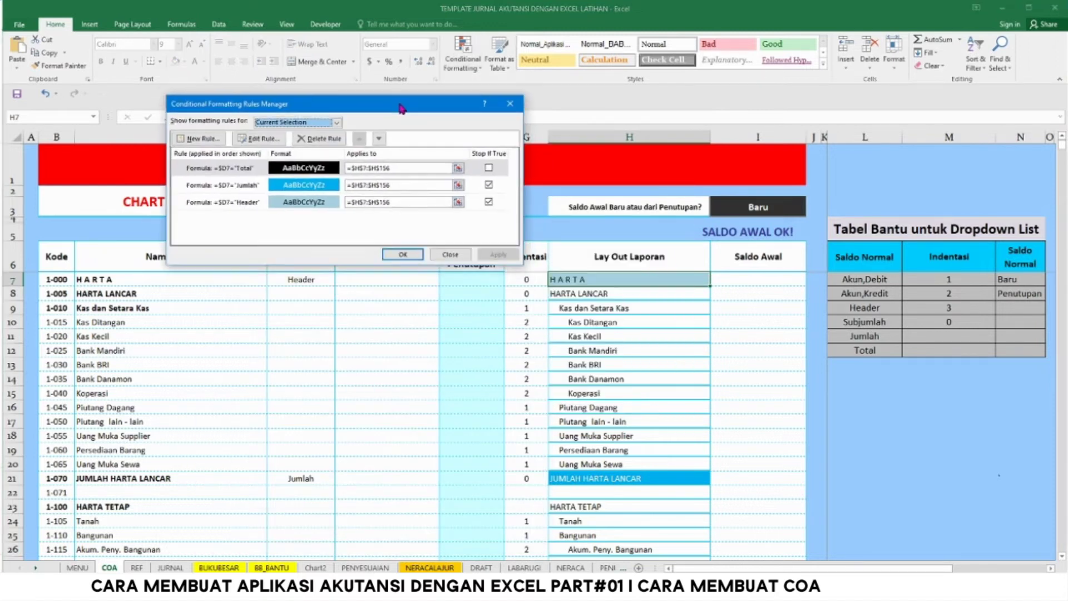
pyautogui.click(217, 196)
pyautogui.click(253, 127)
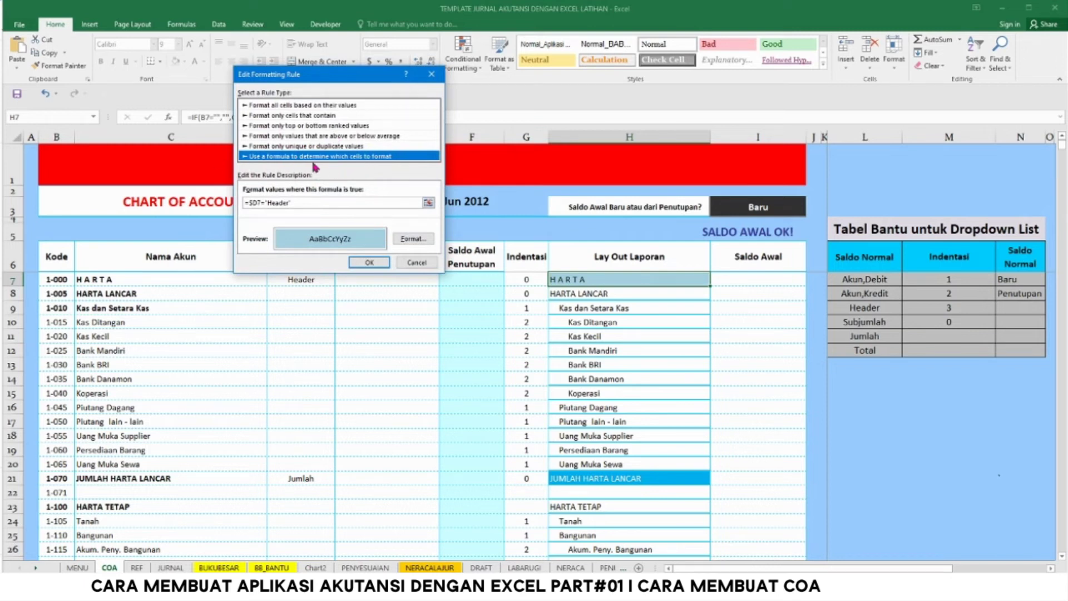
pyautogui.click(311, 204)
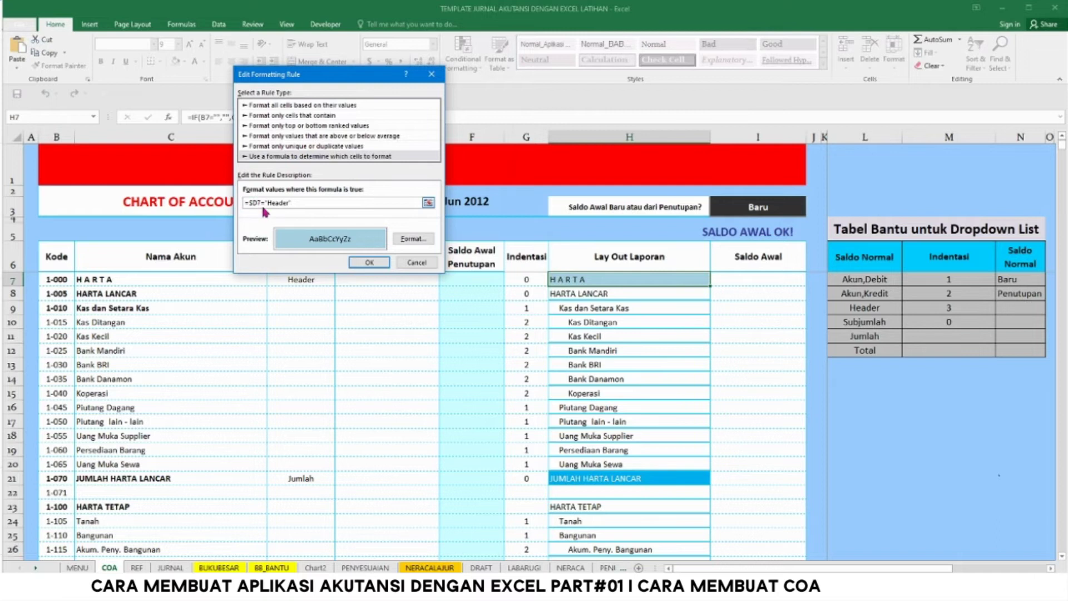
pyautogui.moveTo(337, 79); pyautogui.dragTo(337, 354)
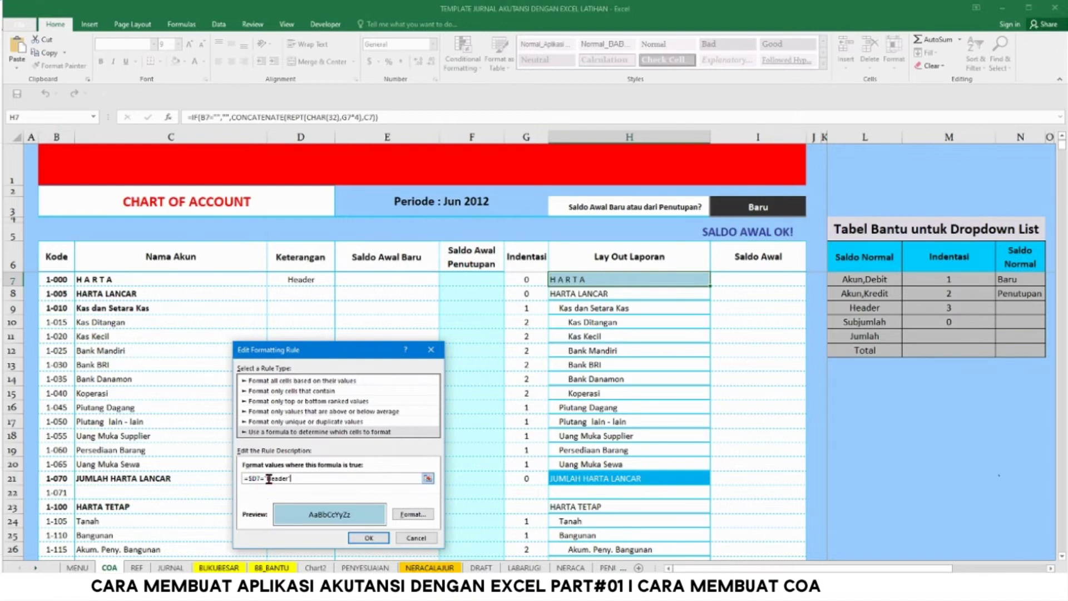
# Give the Header rule a bold font style and save the rule
pyautogui.click(412, 514)
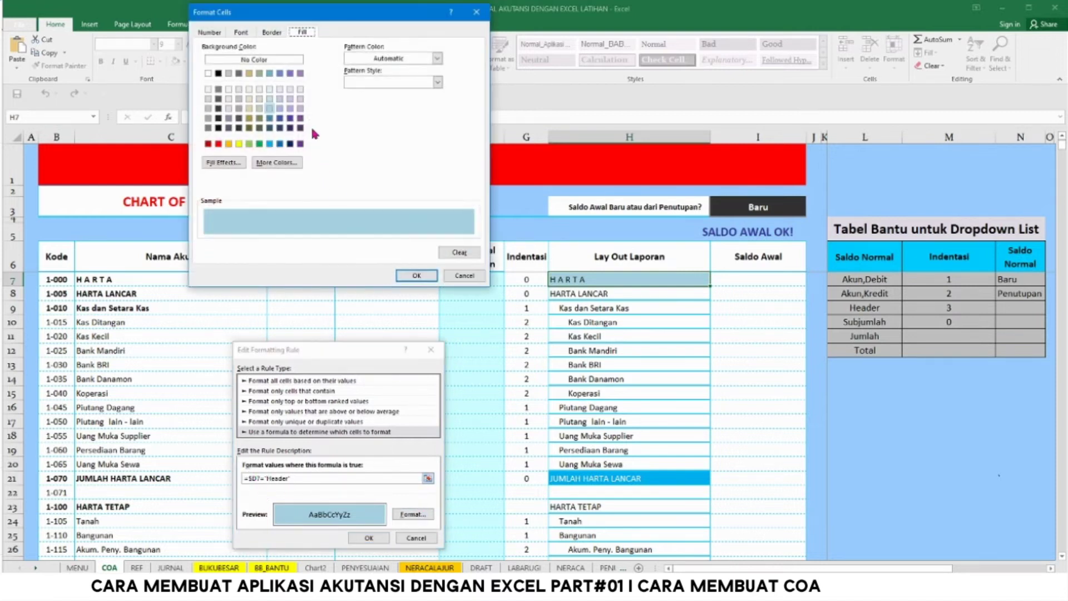
pyautogui.moveTo(365, 14); pyautogui.dragTo(305, 72)
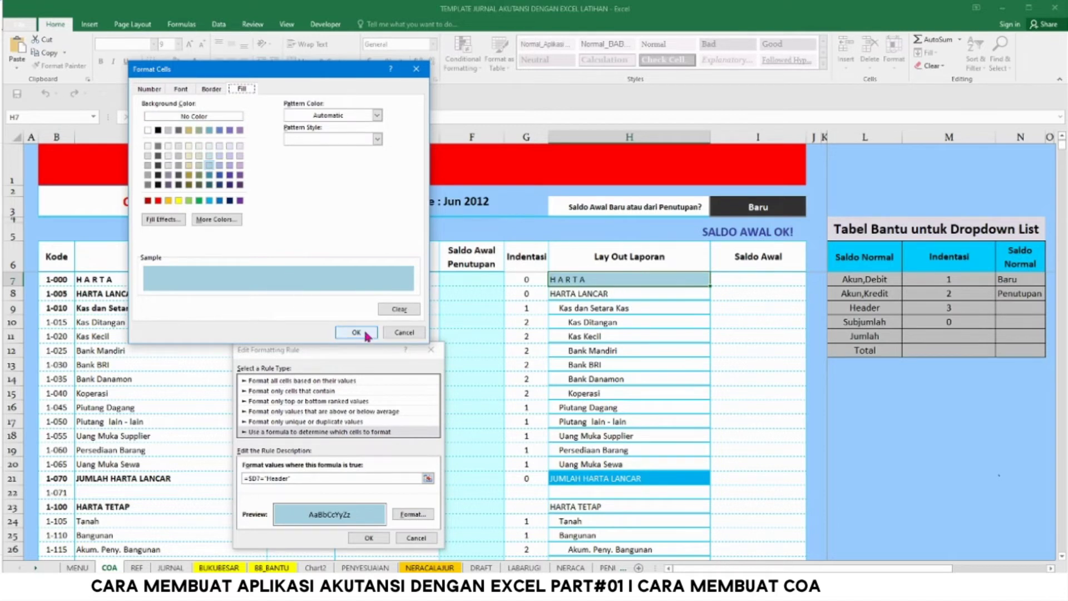
pyautogui.click(183, 89)
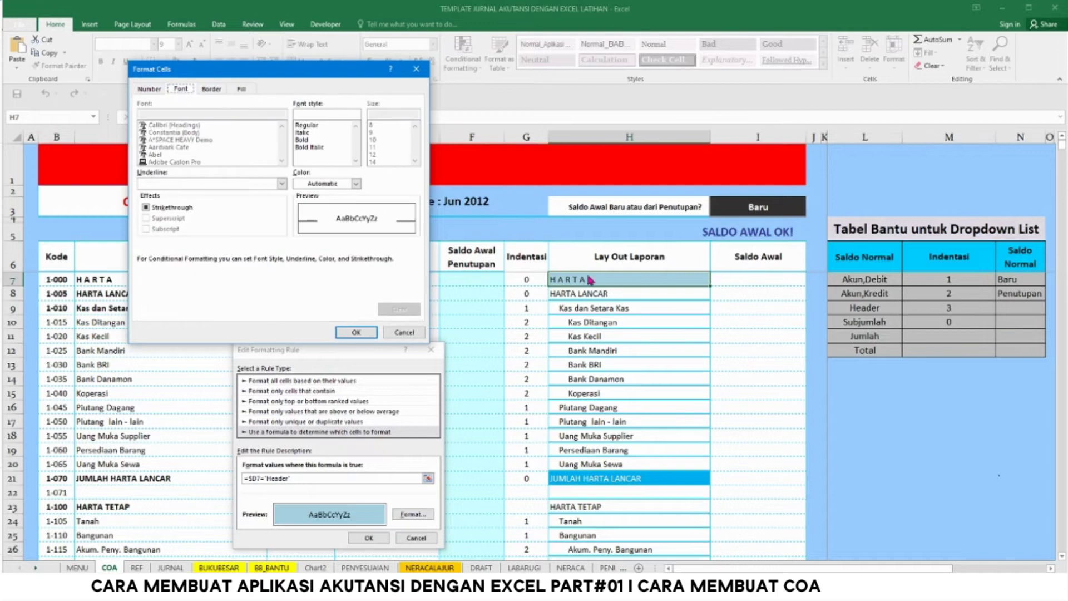
pyautogui.click(307, 140)
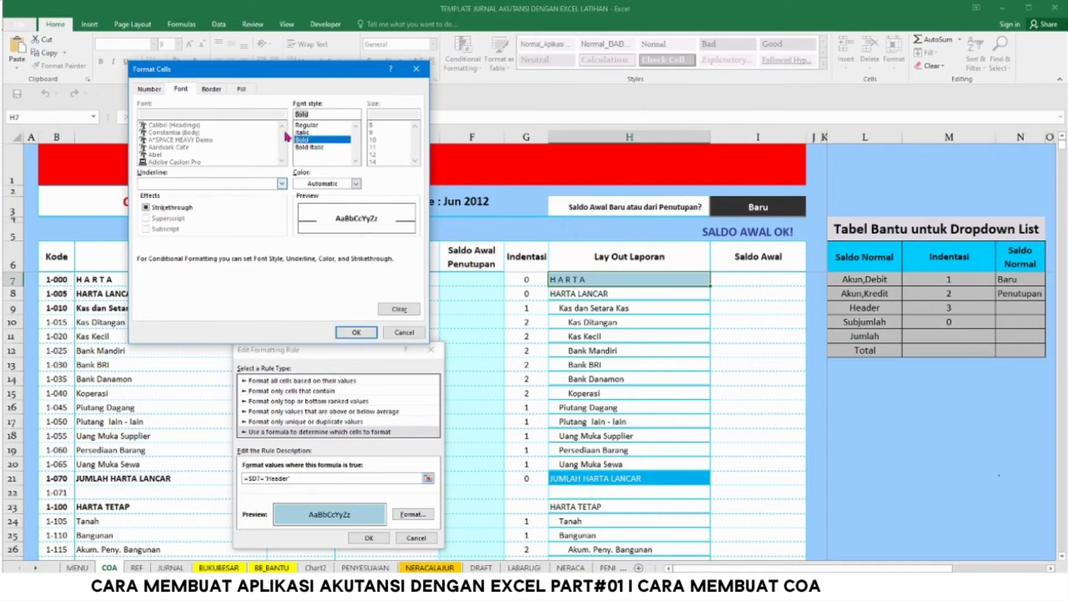
pyautogui.click(356, 184)
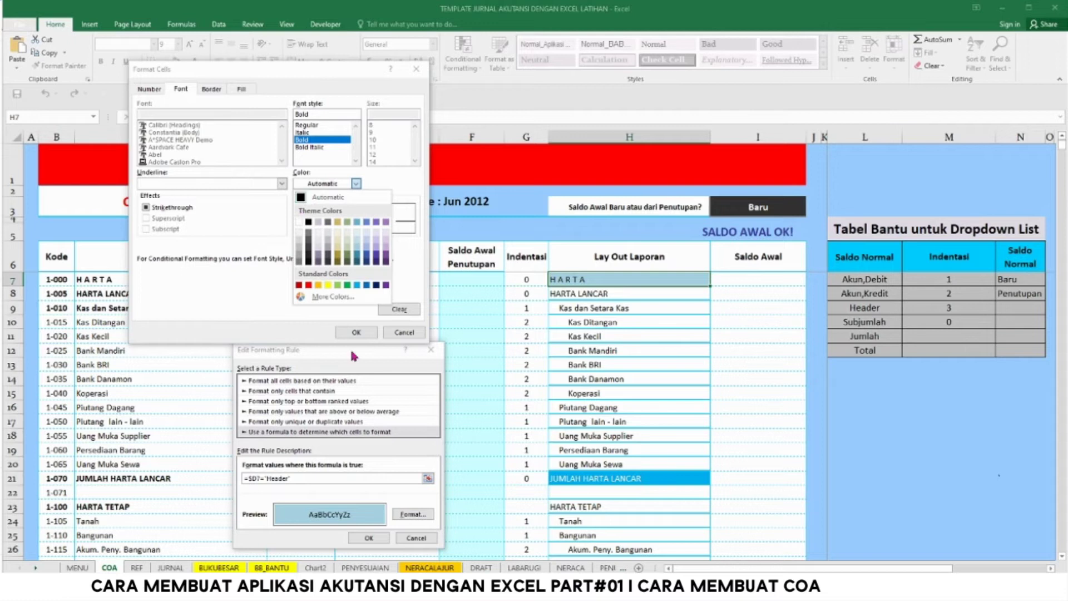
pyautogui.click(357, 332)
pyautogui.click(357, 332)
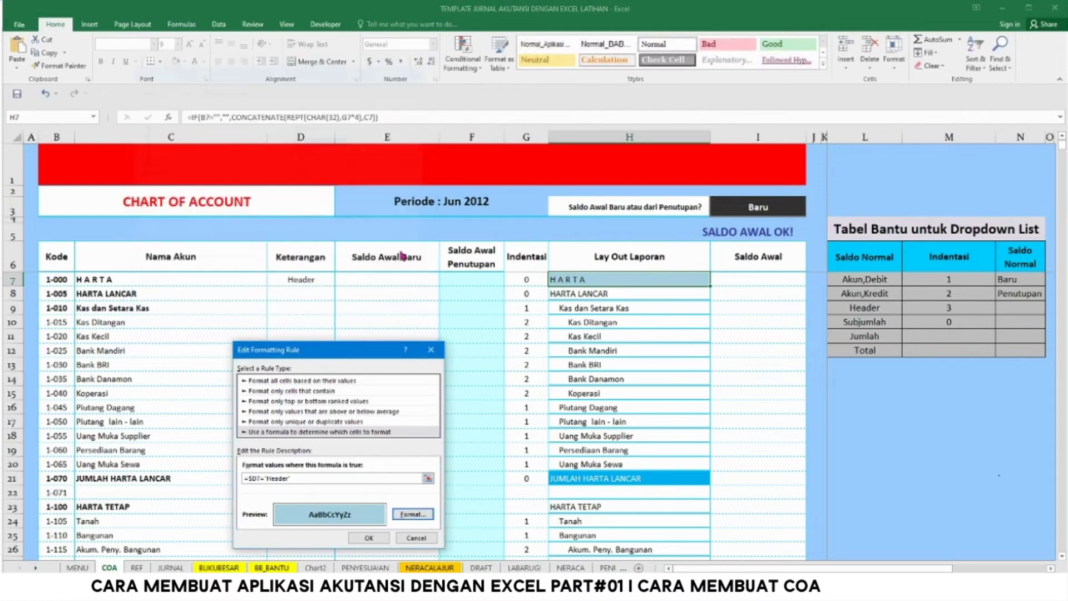
pyautogui.click(368, 538)
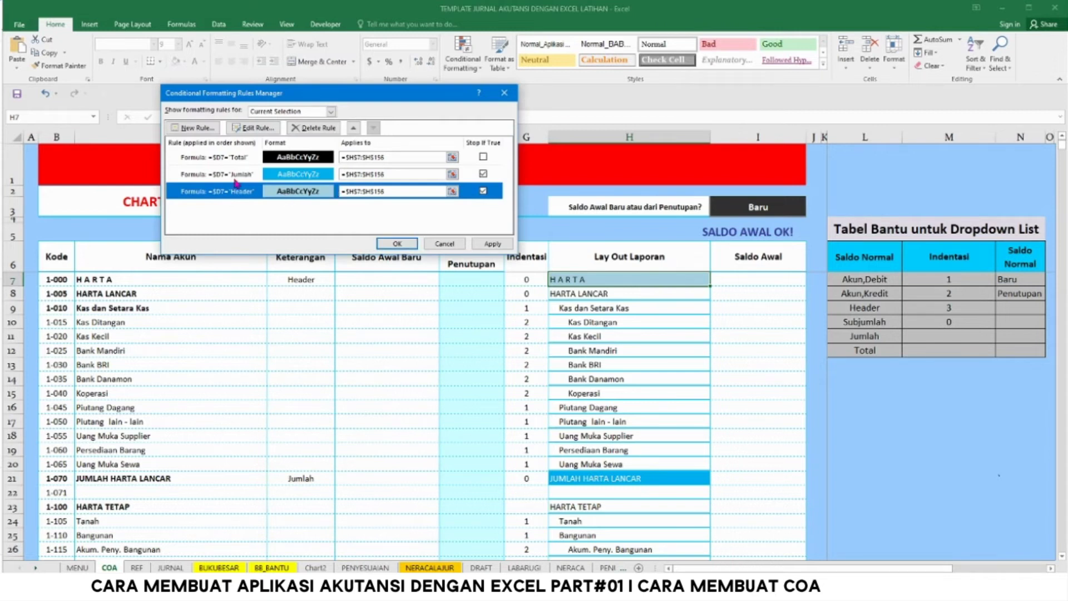
# Edit the Jumlah rule's format to a bold white font and save it
pyautogui.click(245, 174)
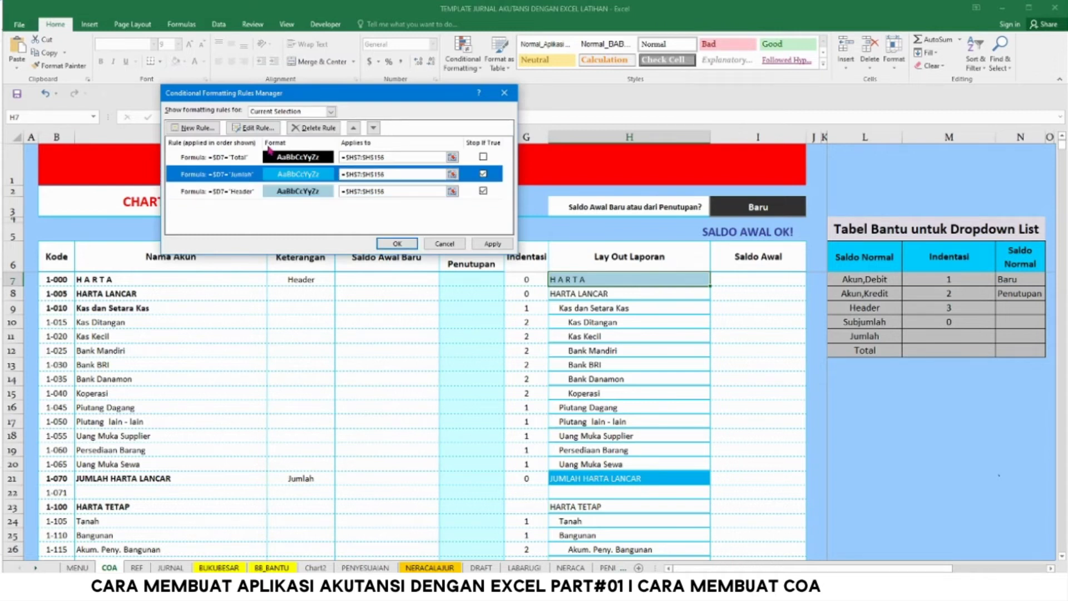
pyautogui.click(254, 128)
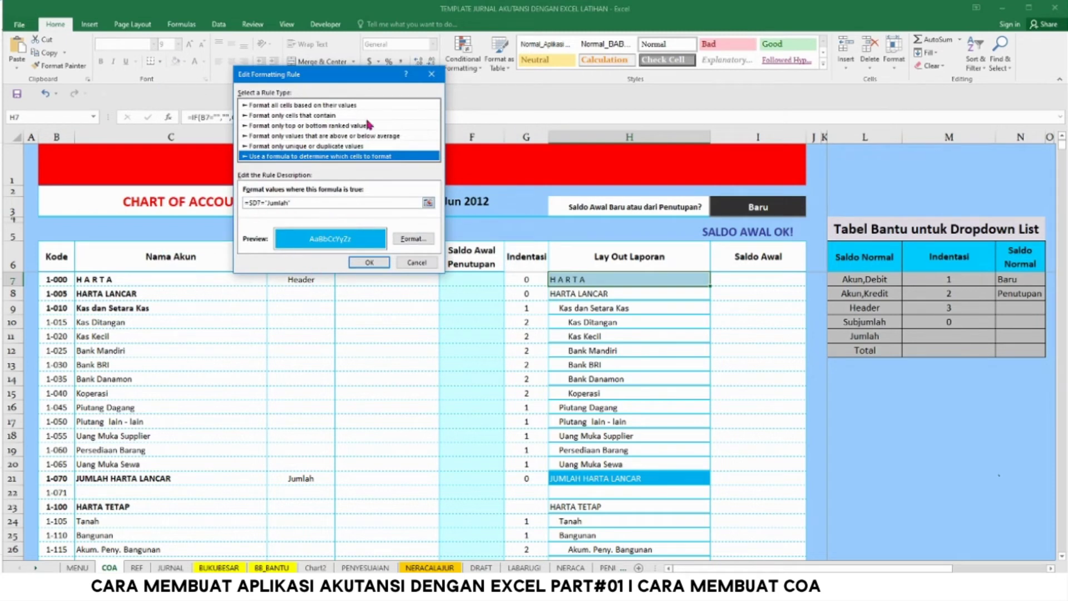
pyautogui.moveTo(359, 82); pyautogui.dragTo(373, 45)
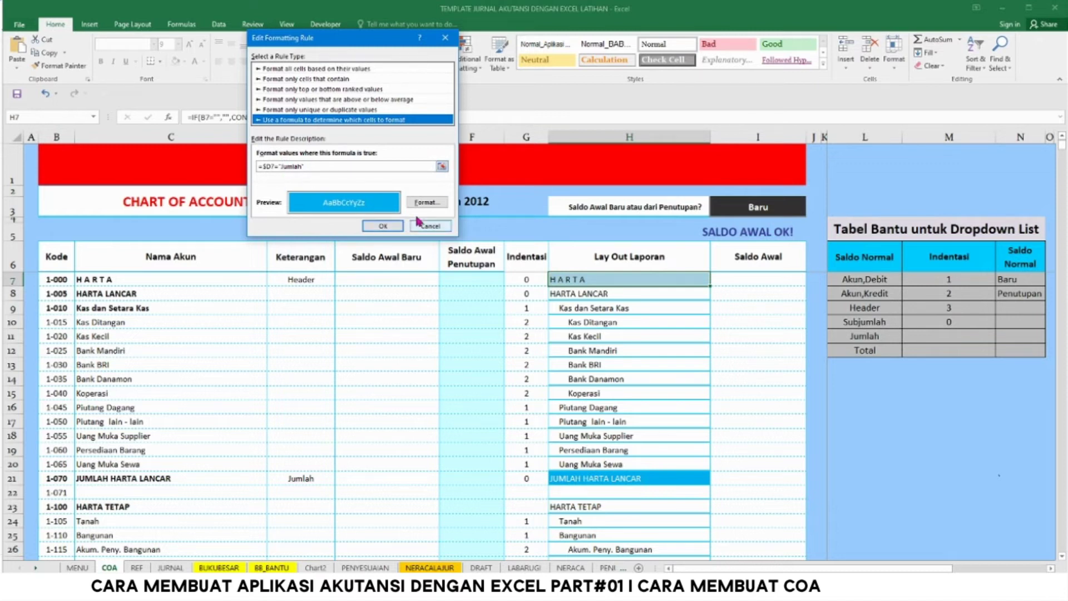
pyautogui.click(427, 202)
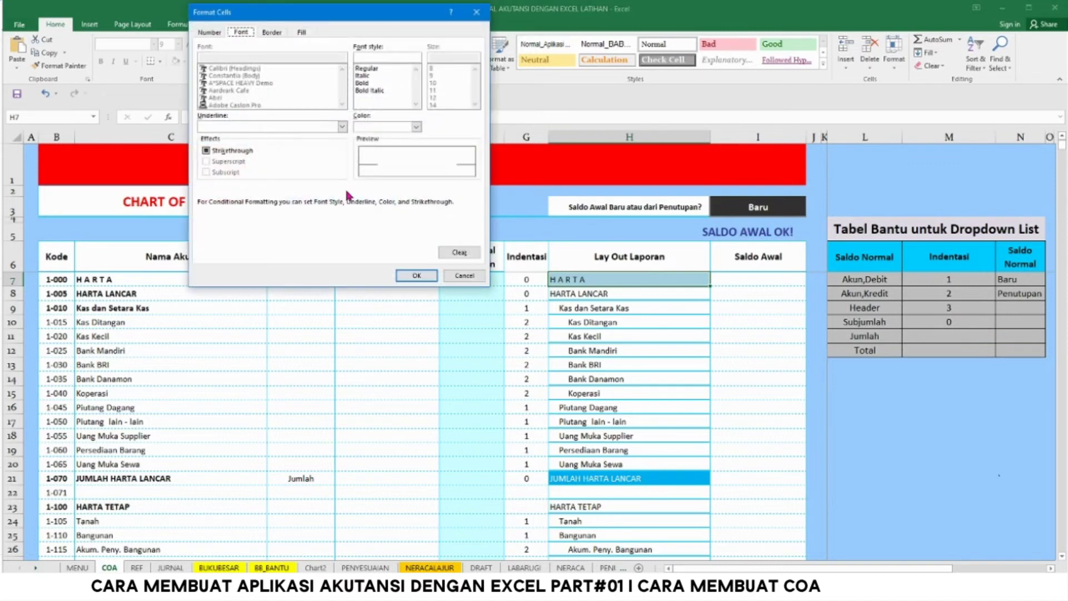
pyautogui.click(303, 32)
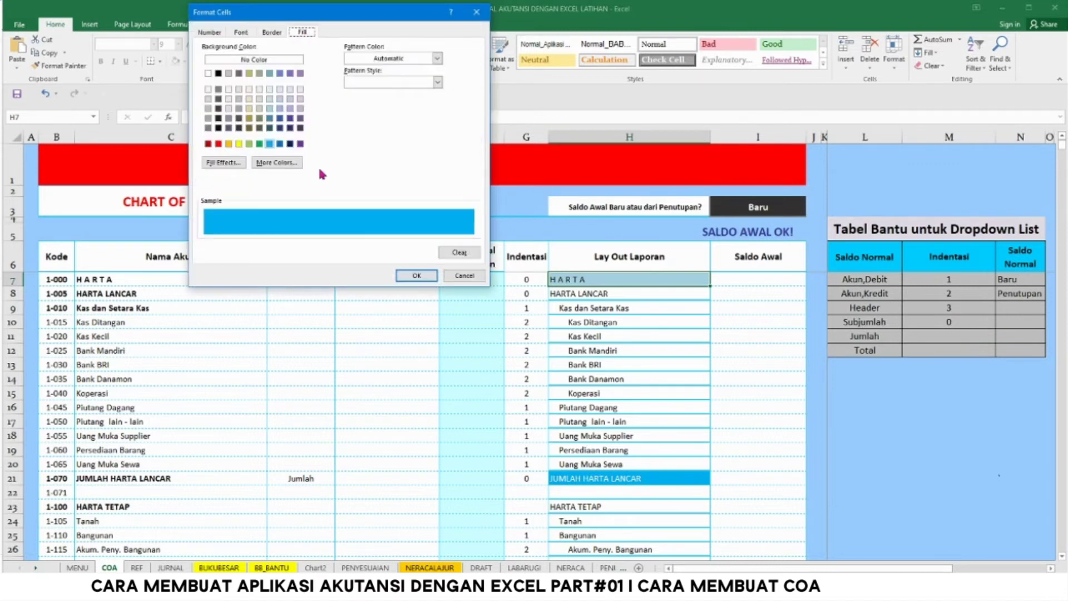
pyautogui.click(241, 32)
pyautogui.click(363, 83)
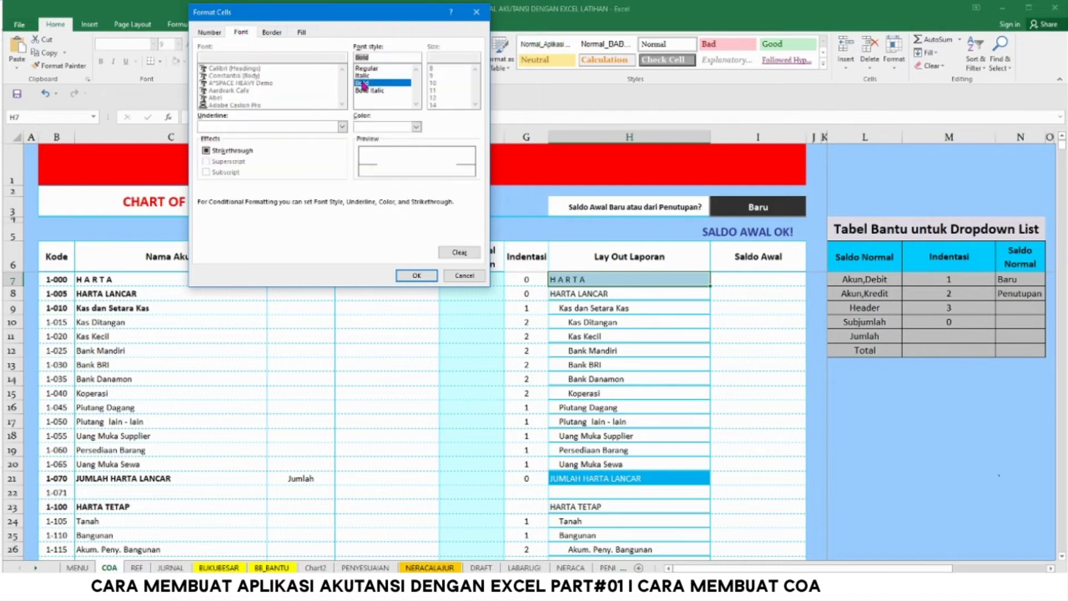
pyautogui.click(418, 128)
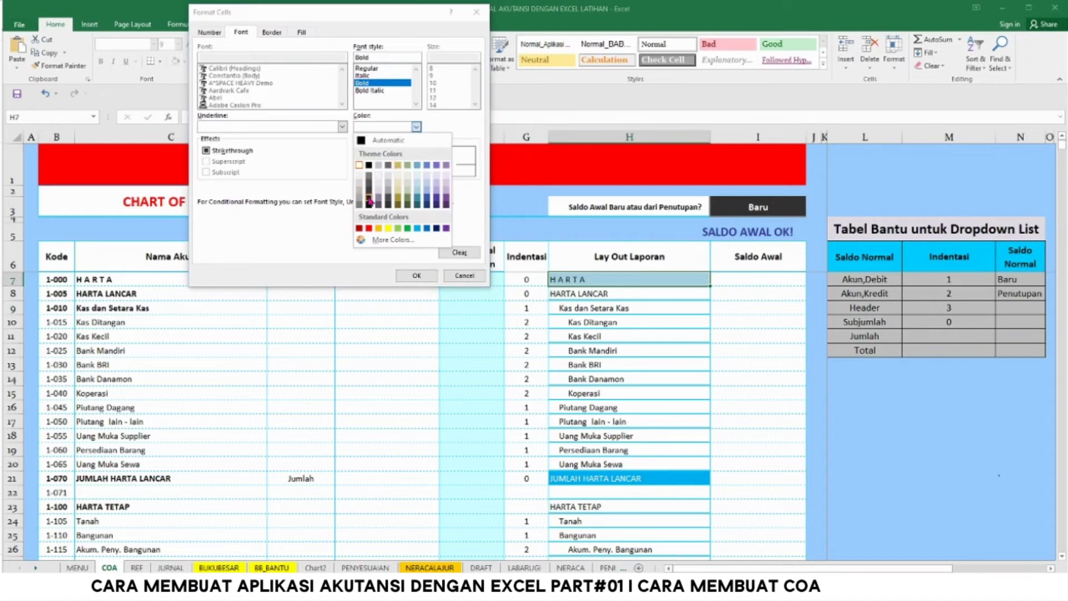
pyautogui.click(360, 165)
pyautogui.click(416, 127)
pyautogui.click(362, 168)
pyautogui.click(421, 275)
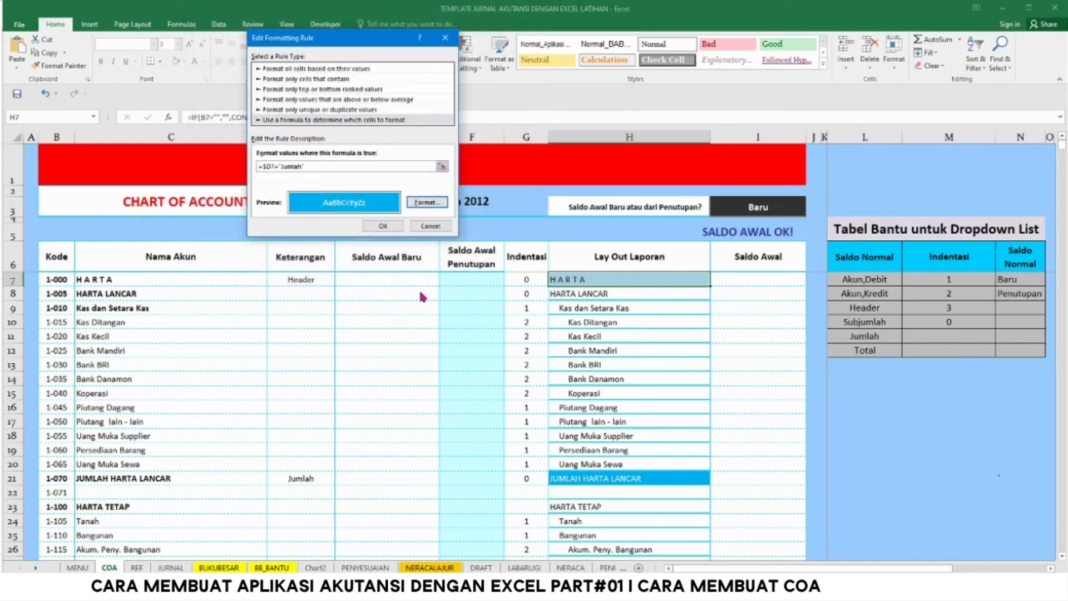
pyautogui.click(385, 228)
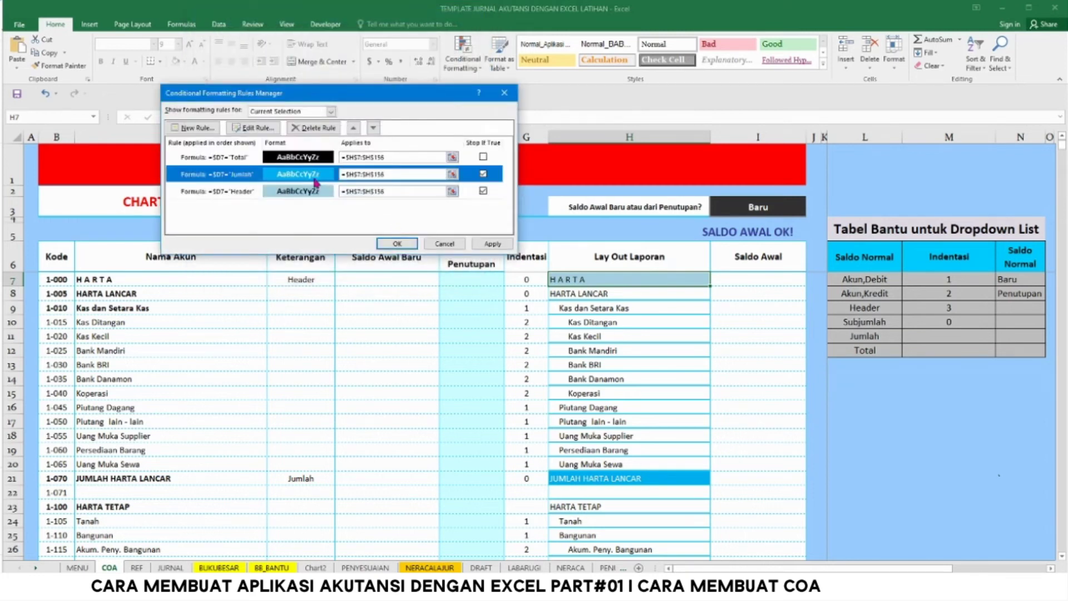
# Give the Total rule a bold white font on its black fill, then apply all three rules
pyautogui.click(246, 158)
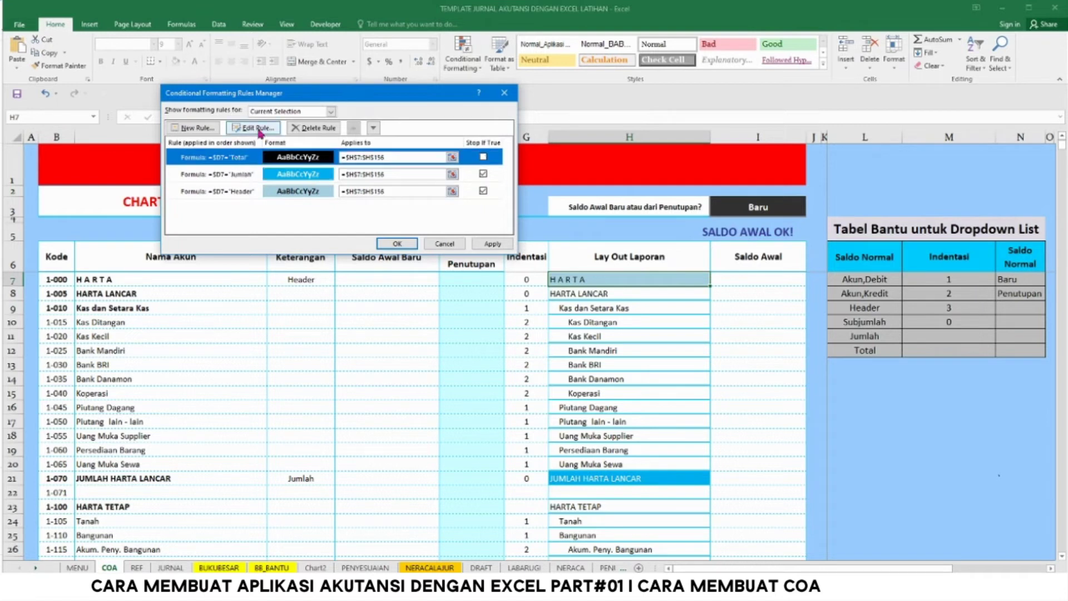
pyautogui.click(255, 129)
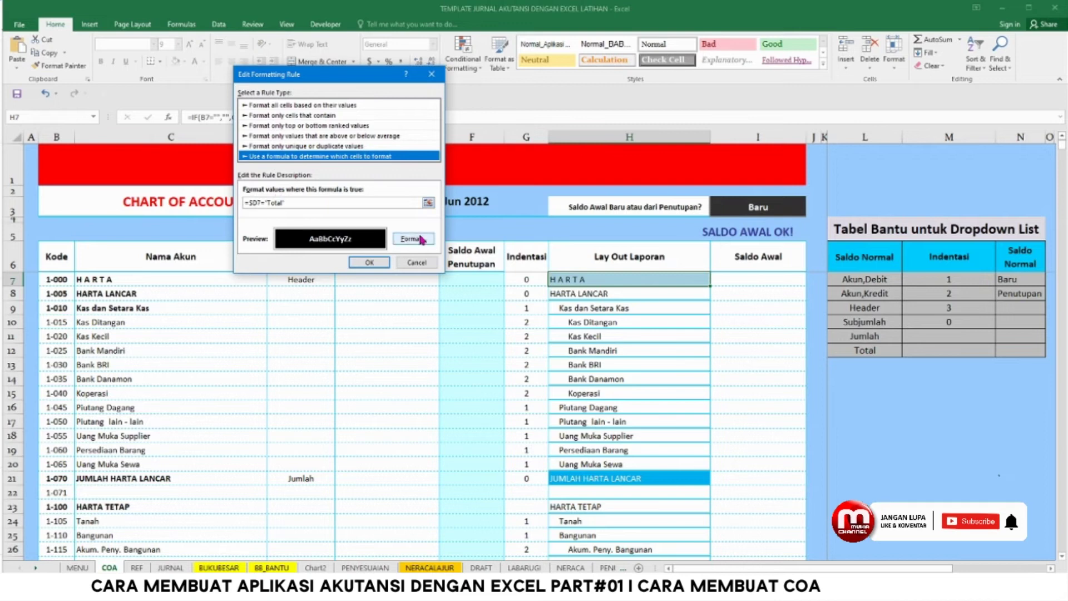
pyautogui.click(413, 238)
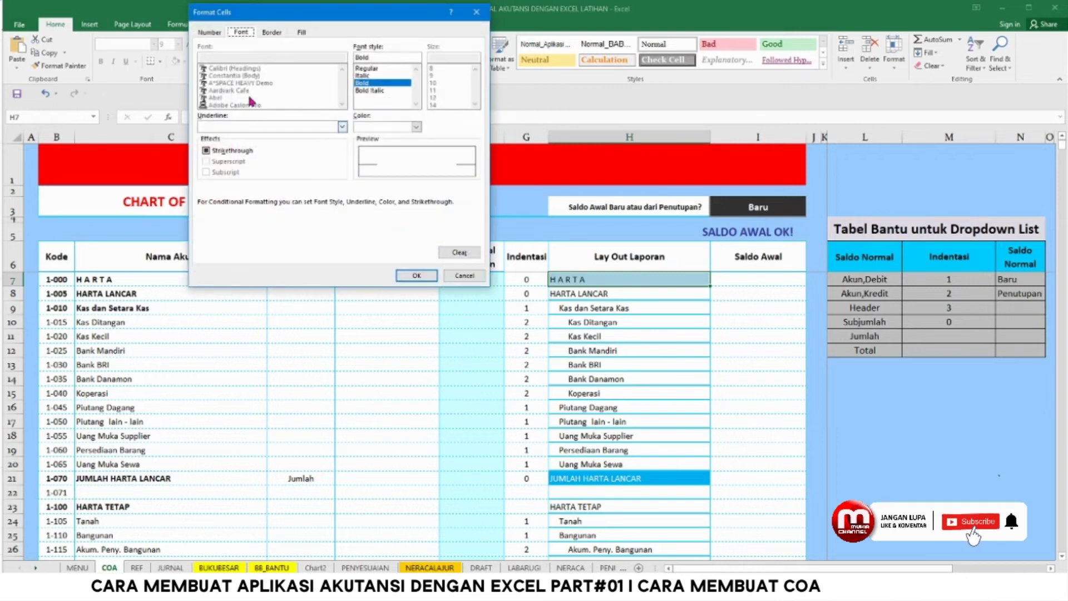
pyautogui.click(307, 32)
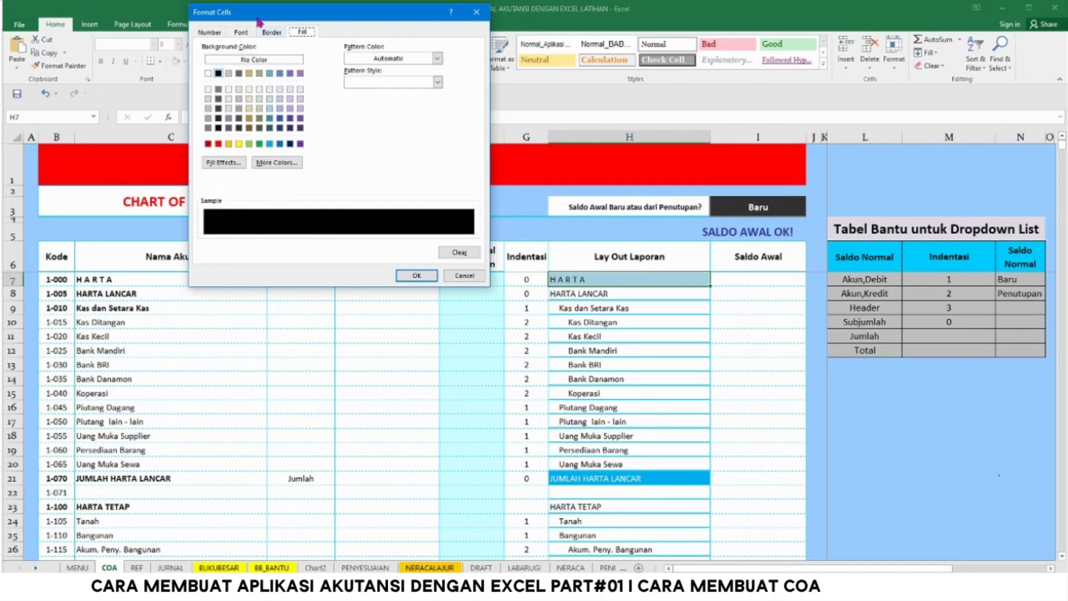
pyautogui.click(242, 33)
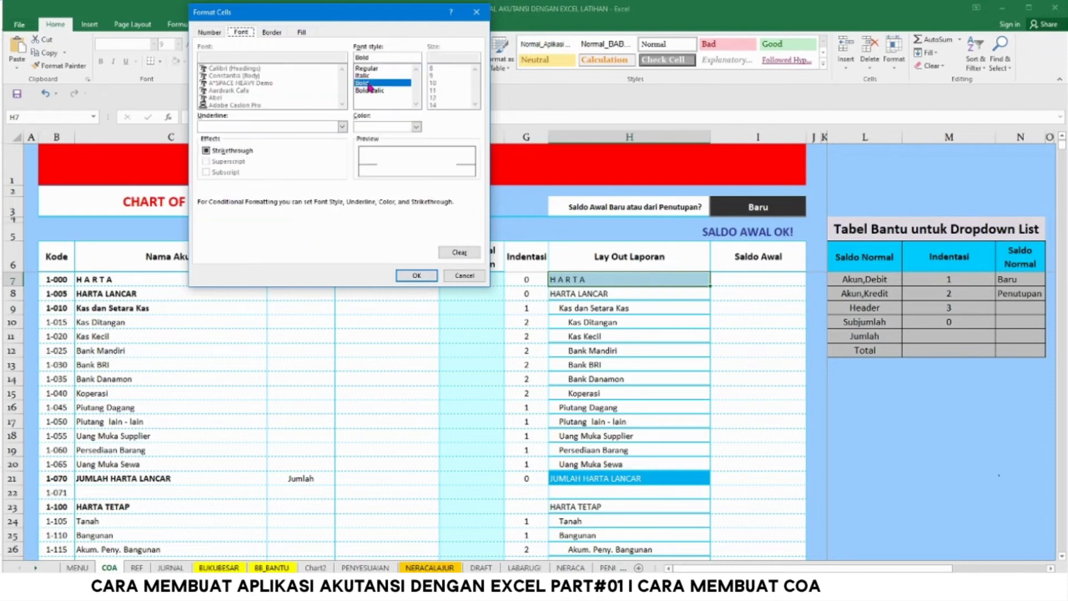
pyautogui.click(416, 127)
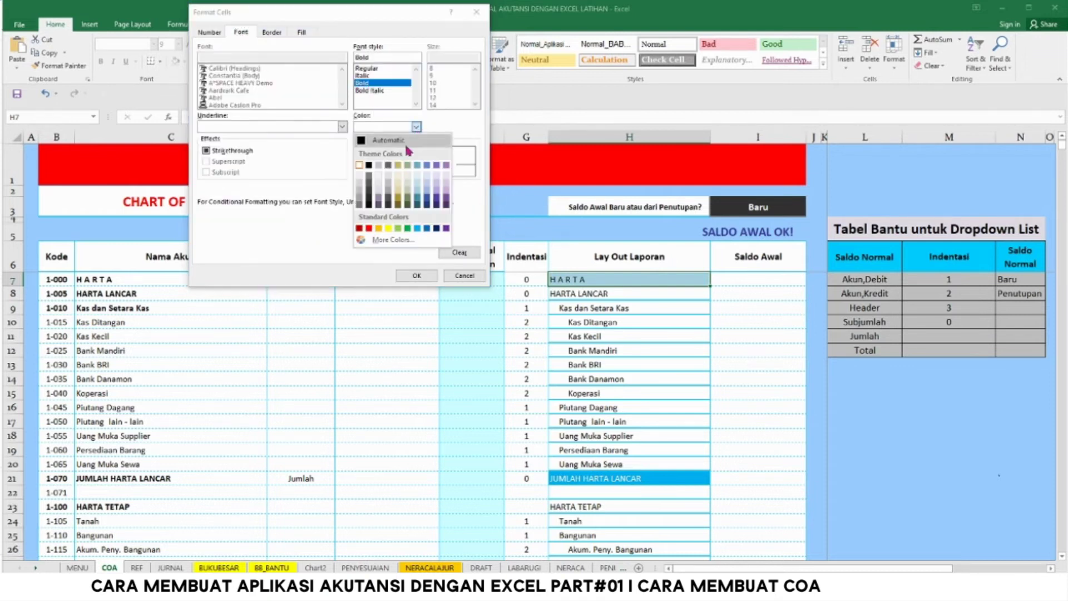
pyautogui.click(359, 166)
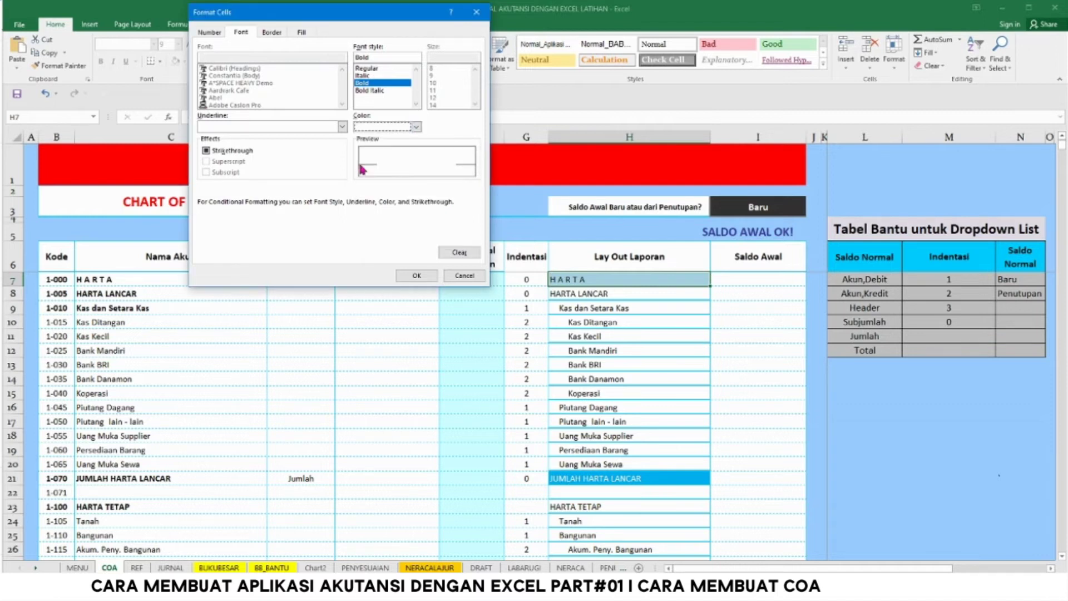
pyautogui.click(415, 274)
pyautogui.click(374, 264)
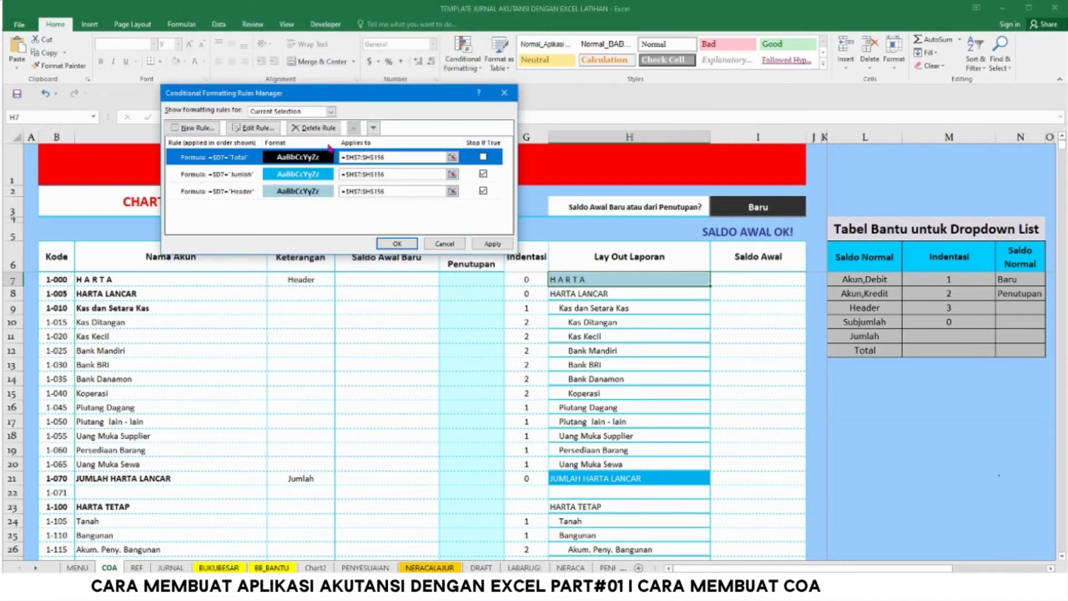
pyautogui.click(482, 245)
pyautogui.click(397, 244)
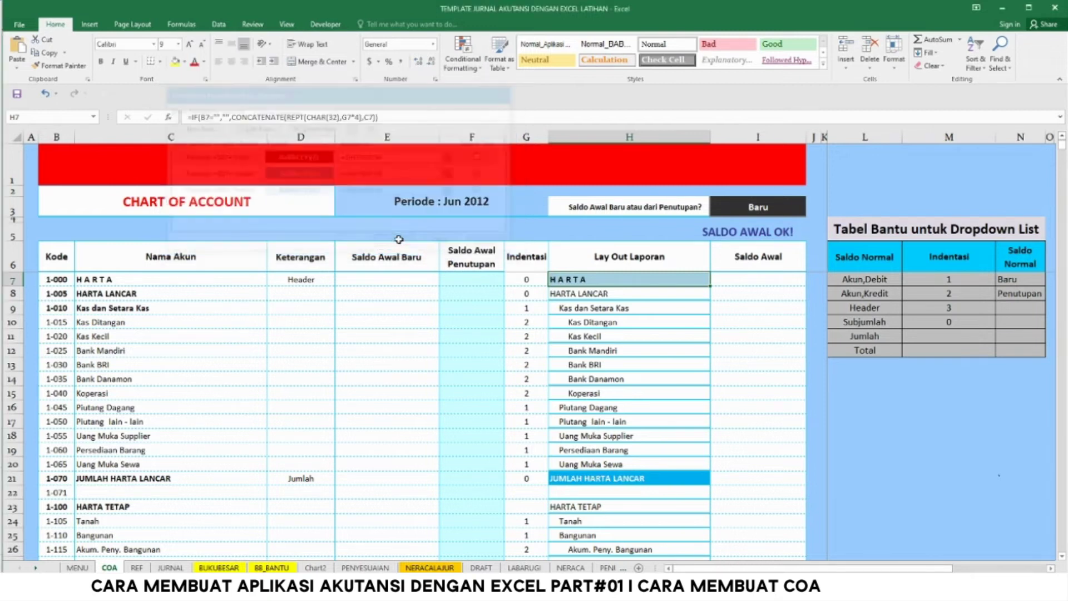
# Set Keterangan to Header for D8 (HARTA LANCAR) and D9 (Kas dan Setara Kas)
pyautogui.click(645, 407)
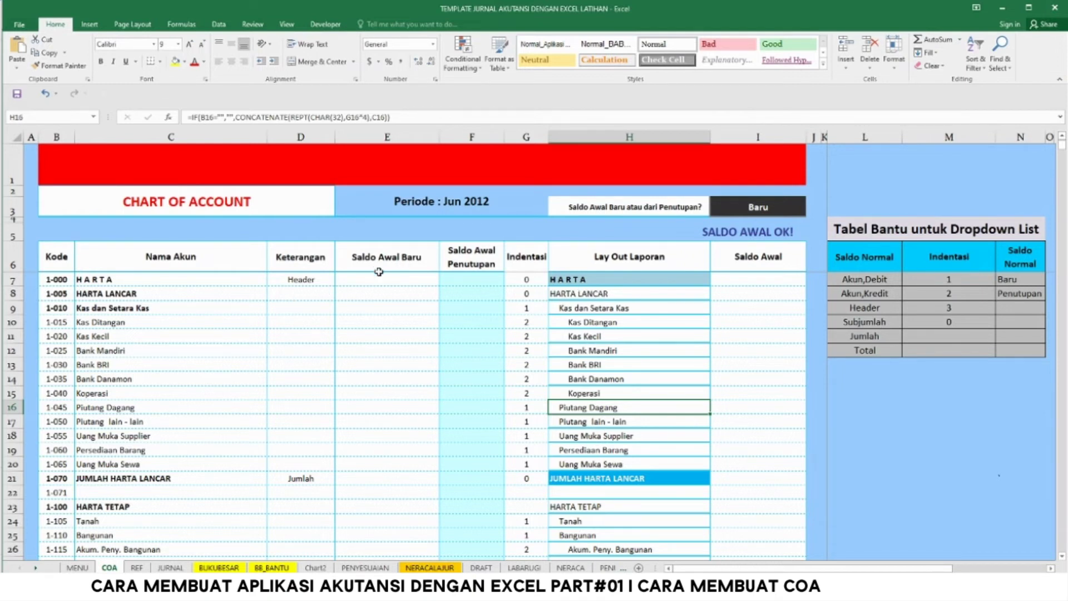
pyautogui.click(294, 291)
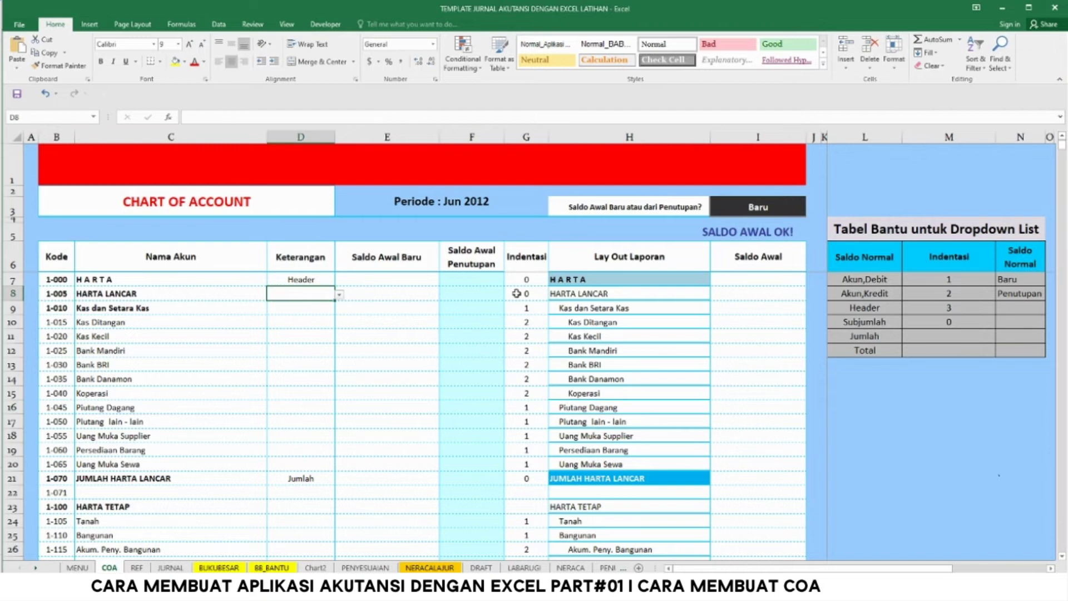
pyautogui.click(339, 294)
pyautogui.click(299, 325)
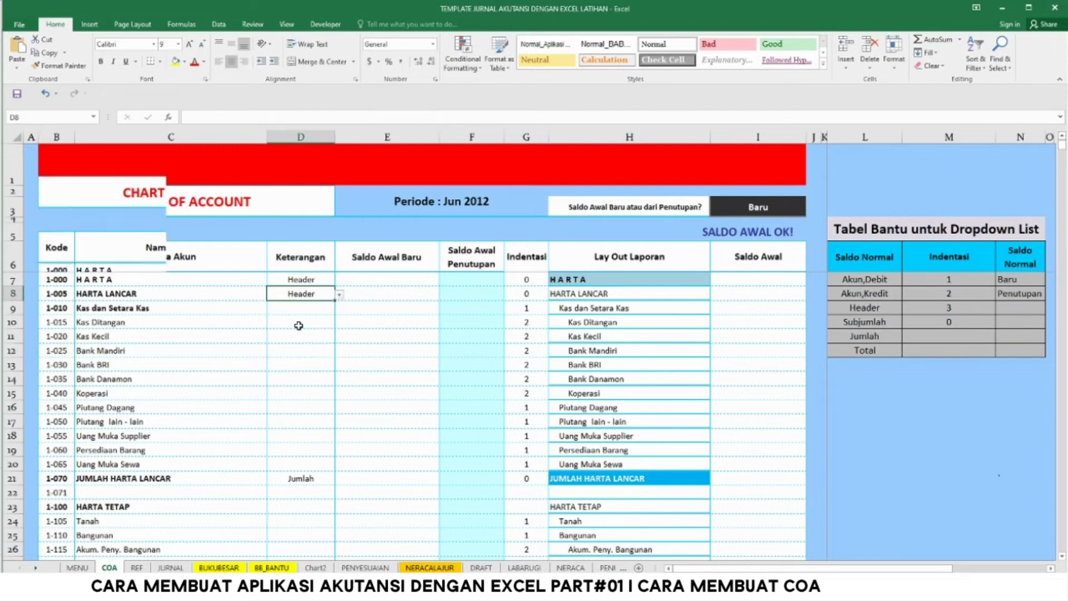
pyautogui.click(323, 305)
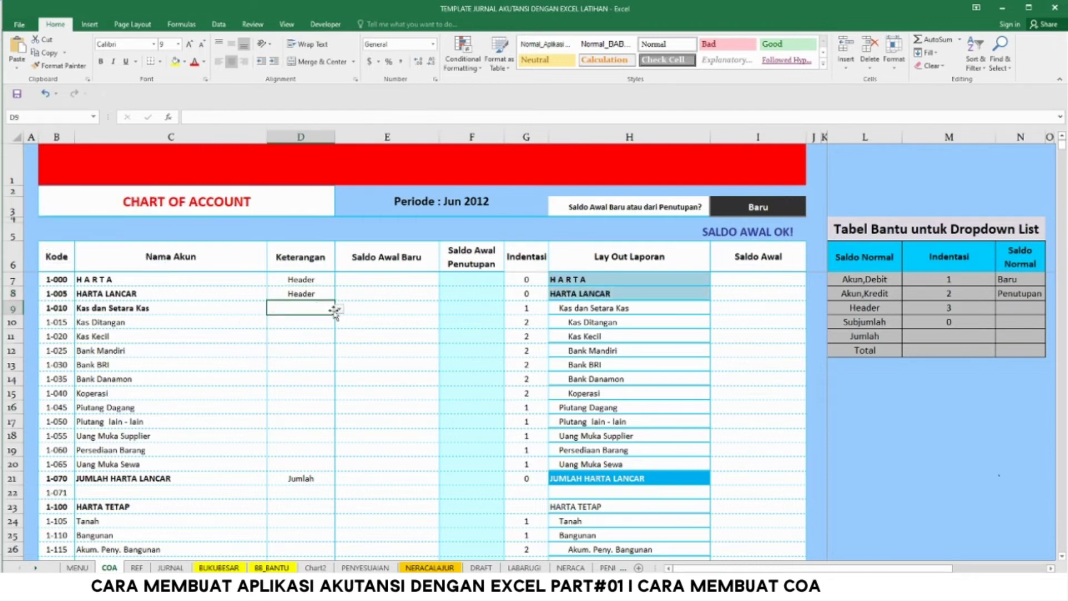
pyautogui.click(338, 309)
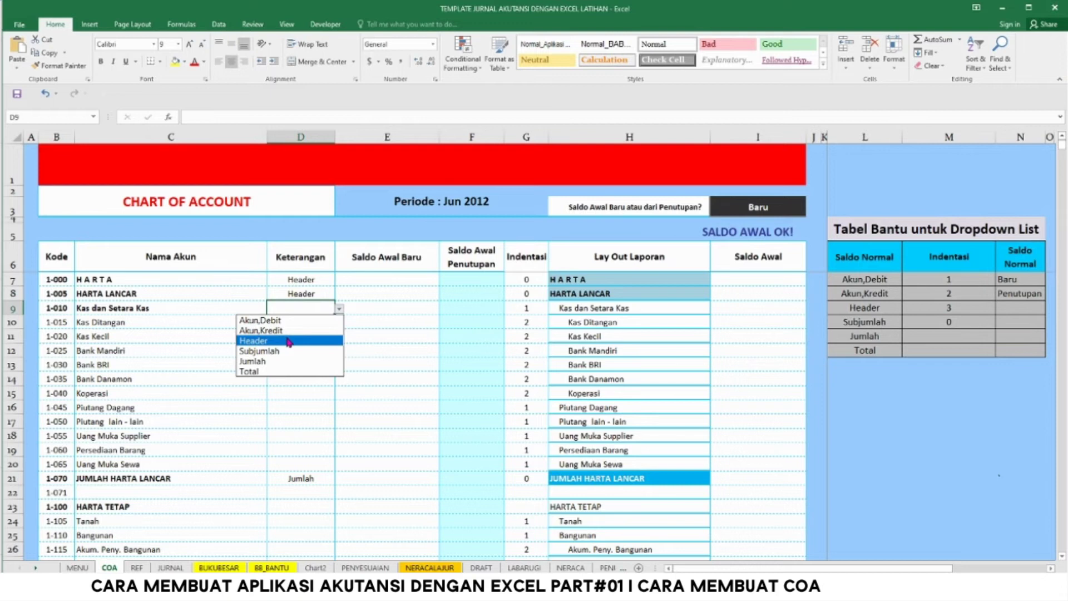
pyautogui.click(289, 341)
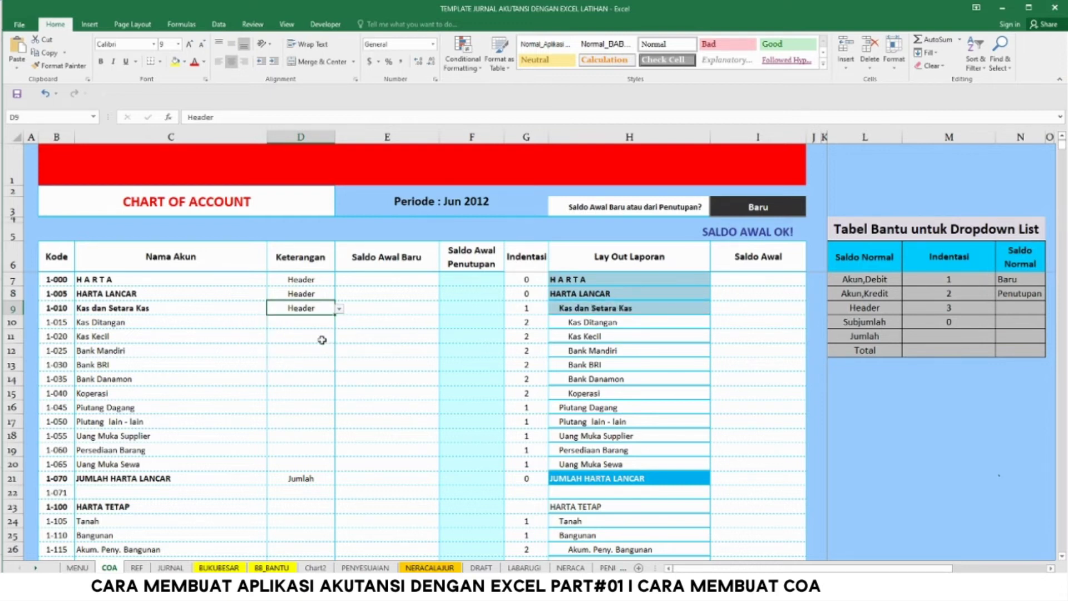
# Set Keterangan to Akun,Debit for D10 (Kas Ditangan) and D11 (Kas Kecil)
pyautogui.click(309, 322)
pyautogui.click(339, 323)
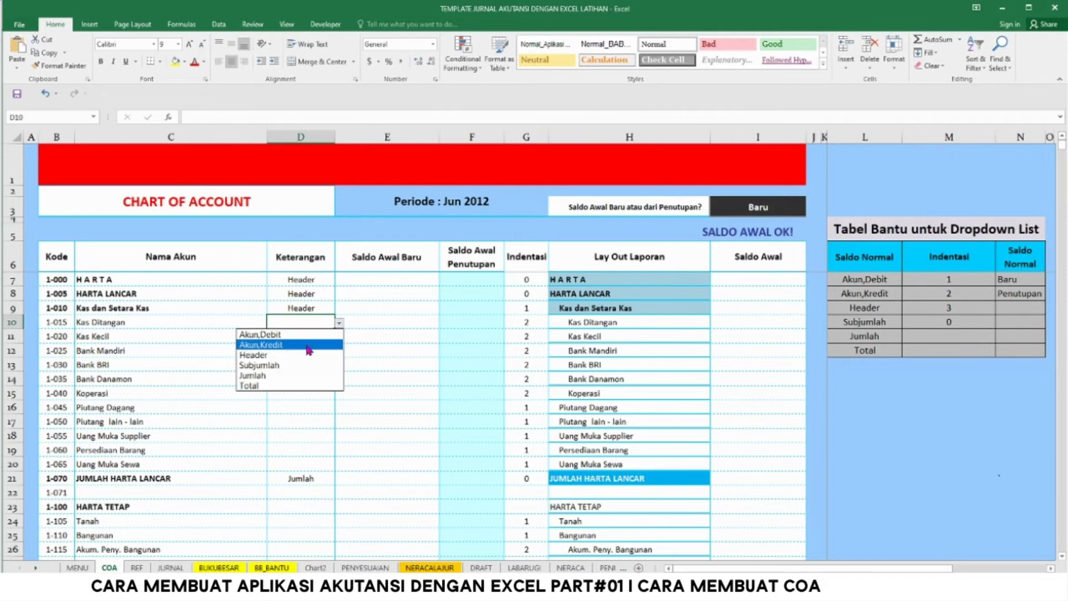
pyautogui.click(311, 335)
pyautogui.click(310, 336)
pyautogui.click(339, 337)
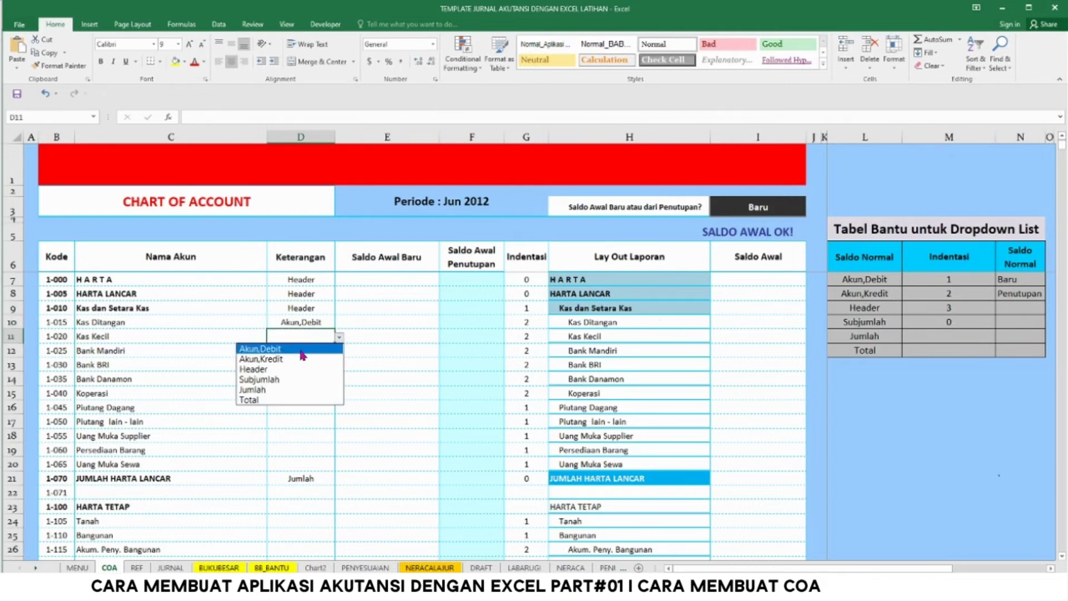
pyautogui.click(303, 349)
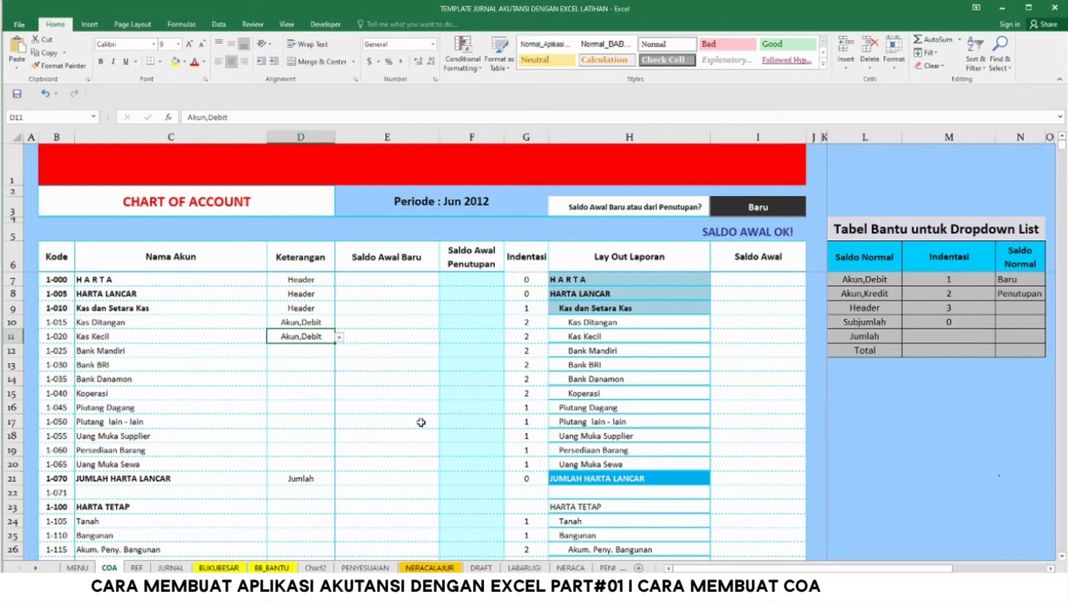
# Mark D16 (Piutang Dagang) as Header and fill it down through D20
pyautogui.click(619, 406)
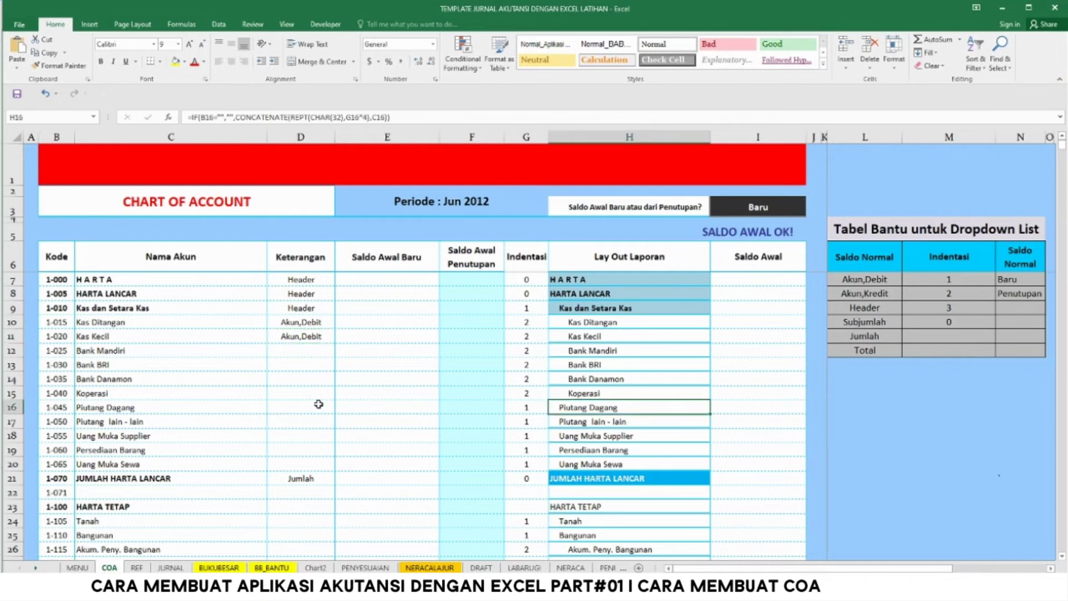
pyautogui.click(301, 406)
pyautogui.click(339, 410)
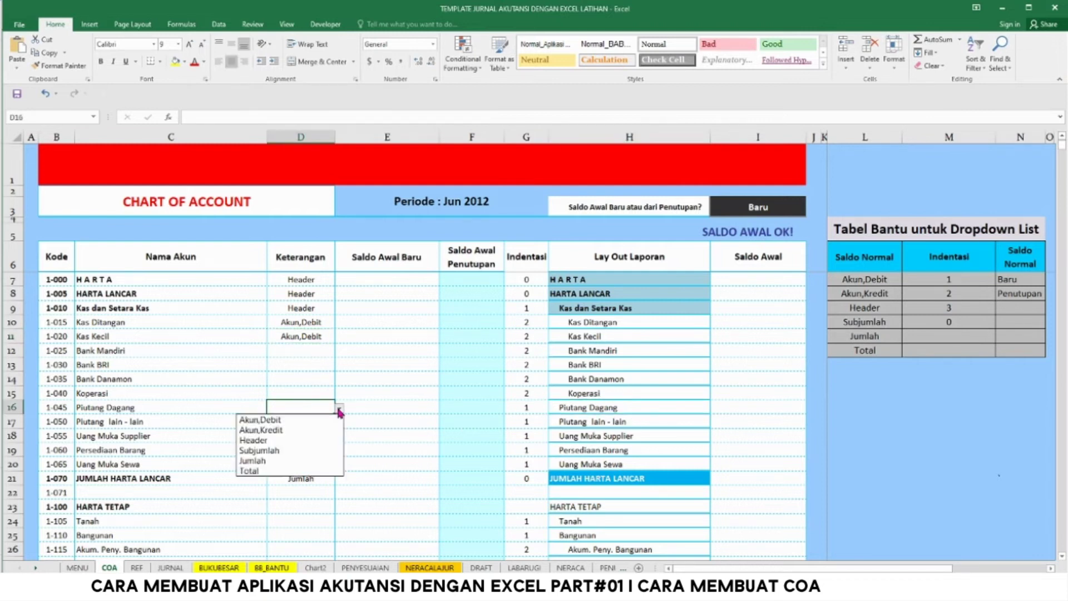
pyautogui.click(260, 440)
pyautogui.moveTo(334, 414); pyautogui.dragTo(333, 469)
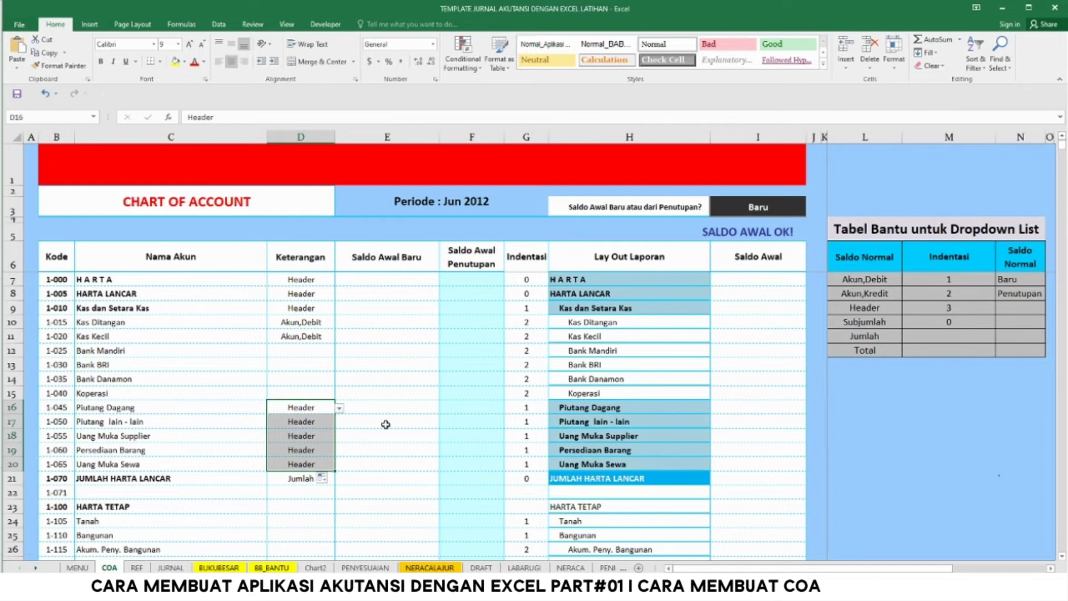
# Change D21 for JUMLAH HARTA LANCAR from Jumlah to Total
pyautogui.click(303, 482)
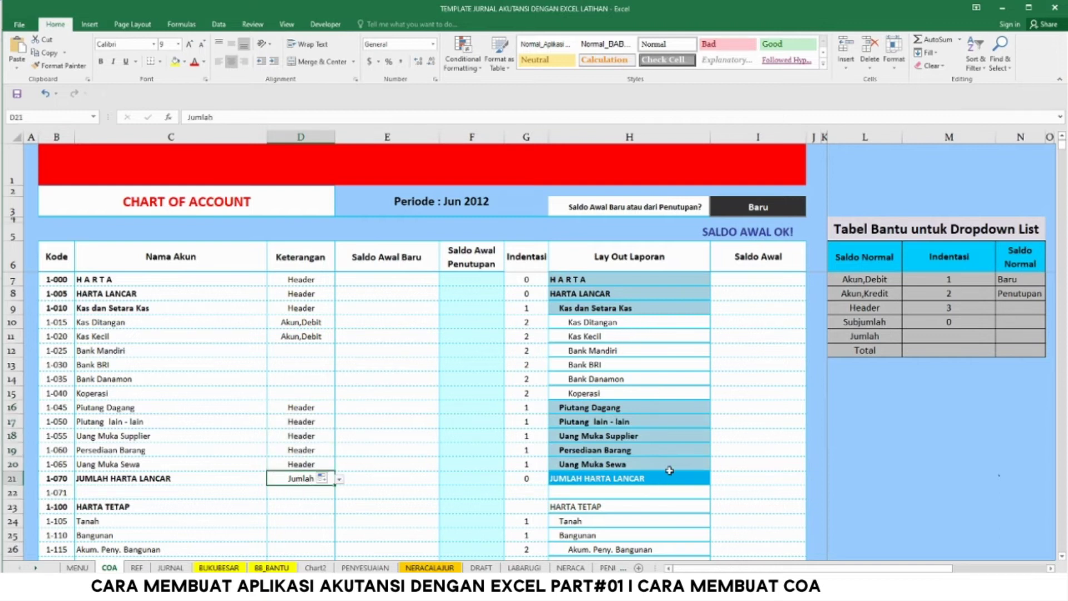
pyautogui.click(339, 478)
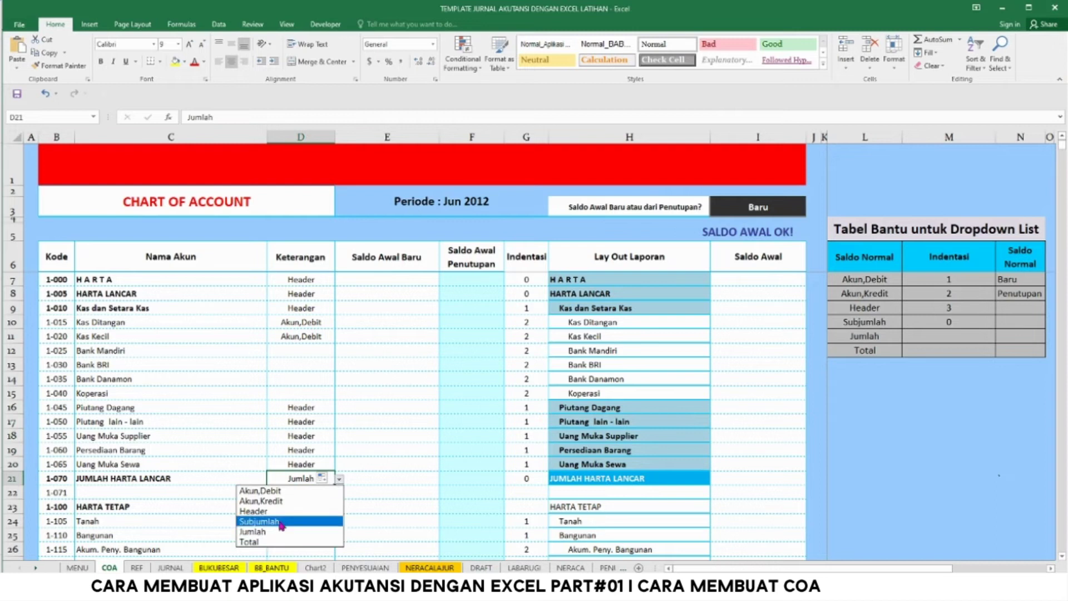
pyautogui.click(250, 541)
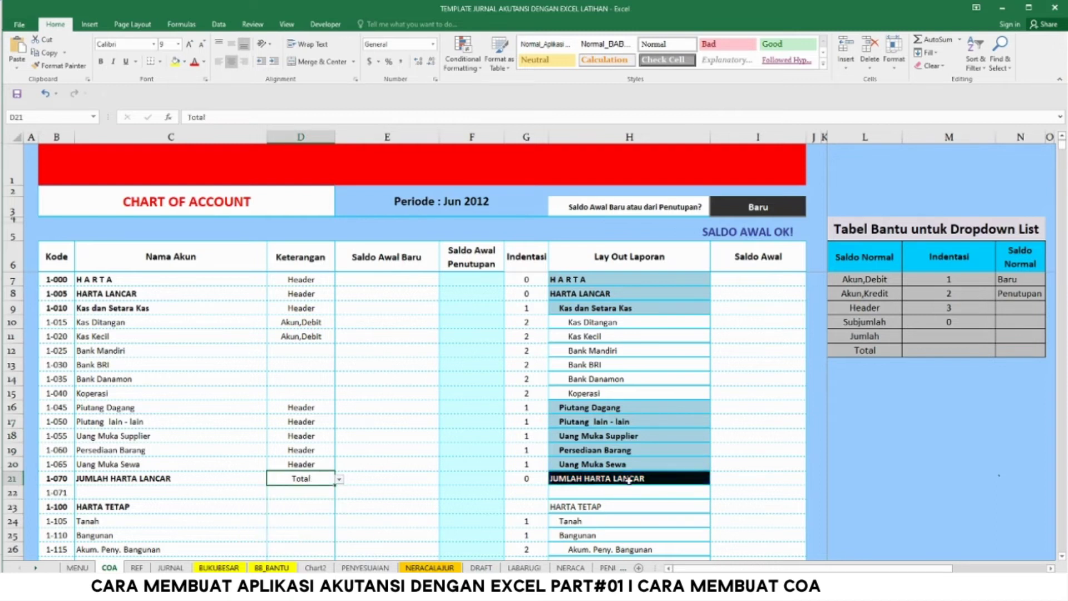
pyautogui.click(339, 480)
pyautogui.click(339, 479)
pyautogui.click(481, 250)
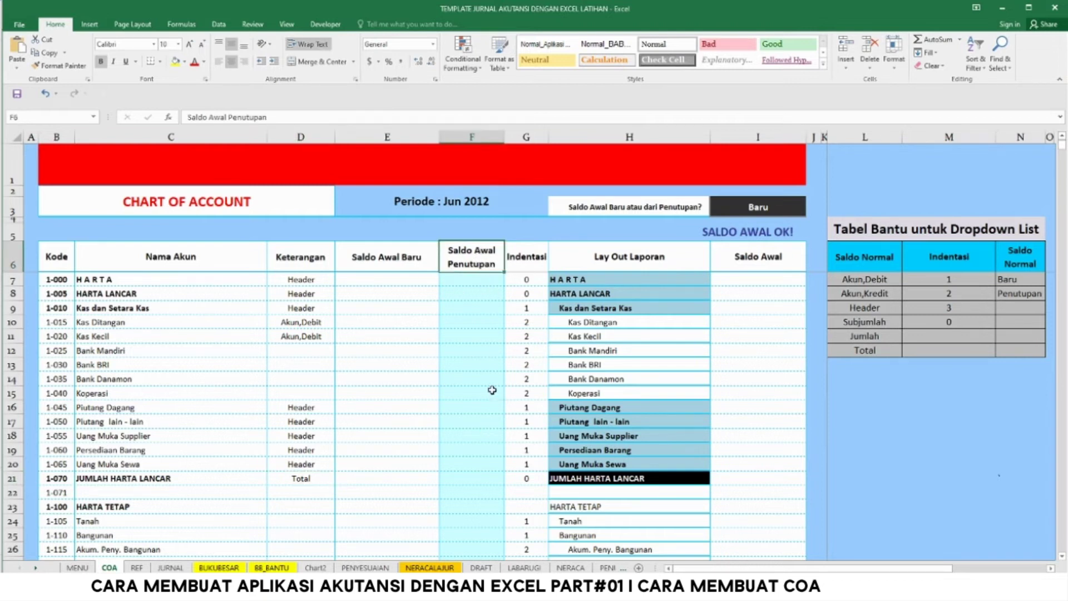
pyautogui.click(478, 278)
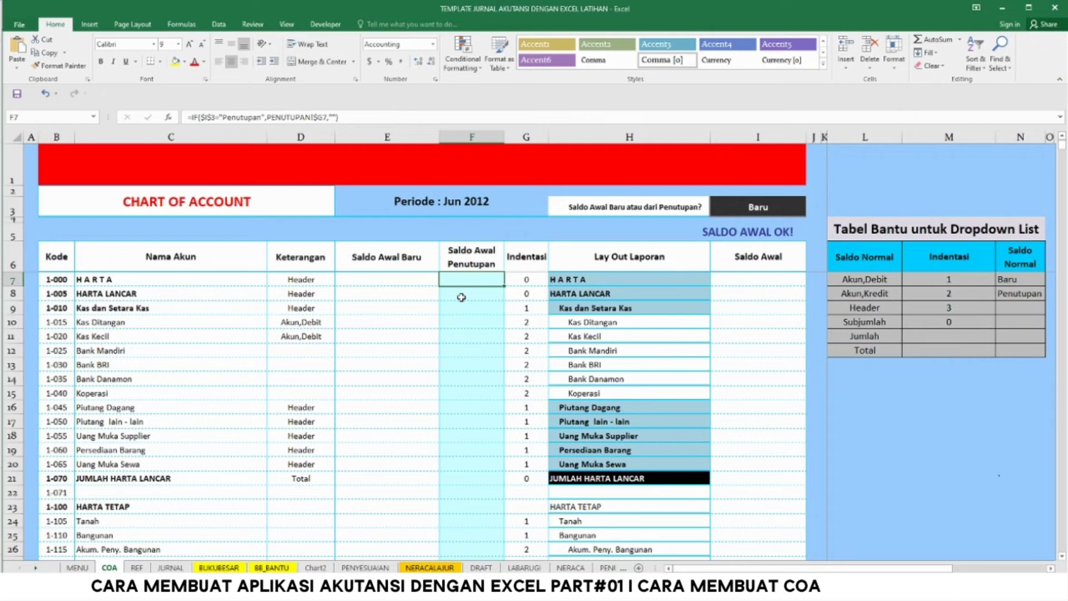
pyautogui.click(792, 213)
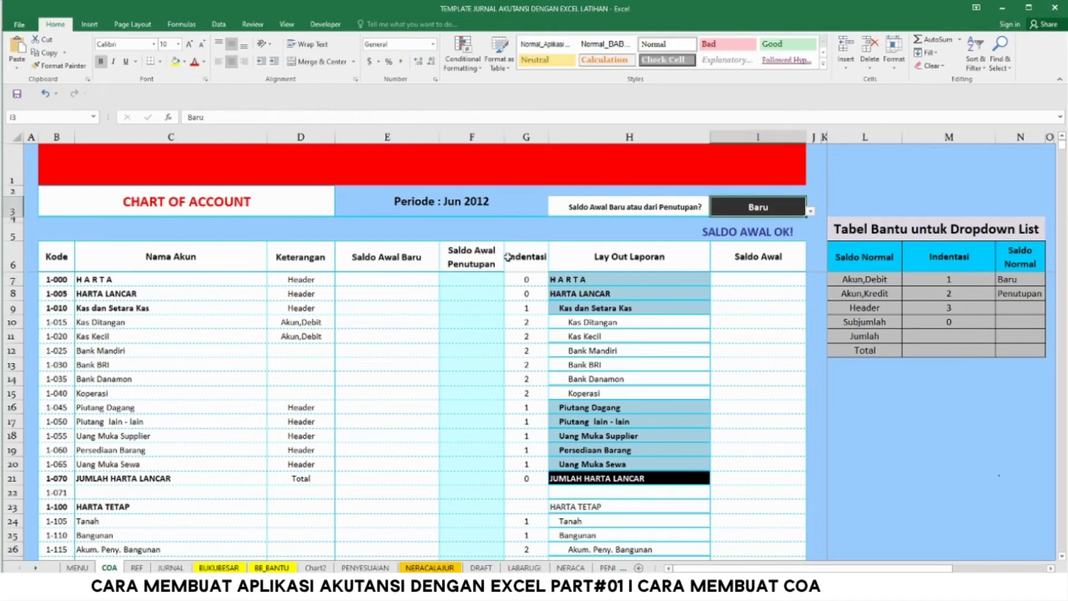
pyautogui.click(811, 212)
pyautogui.click(768, 223)
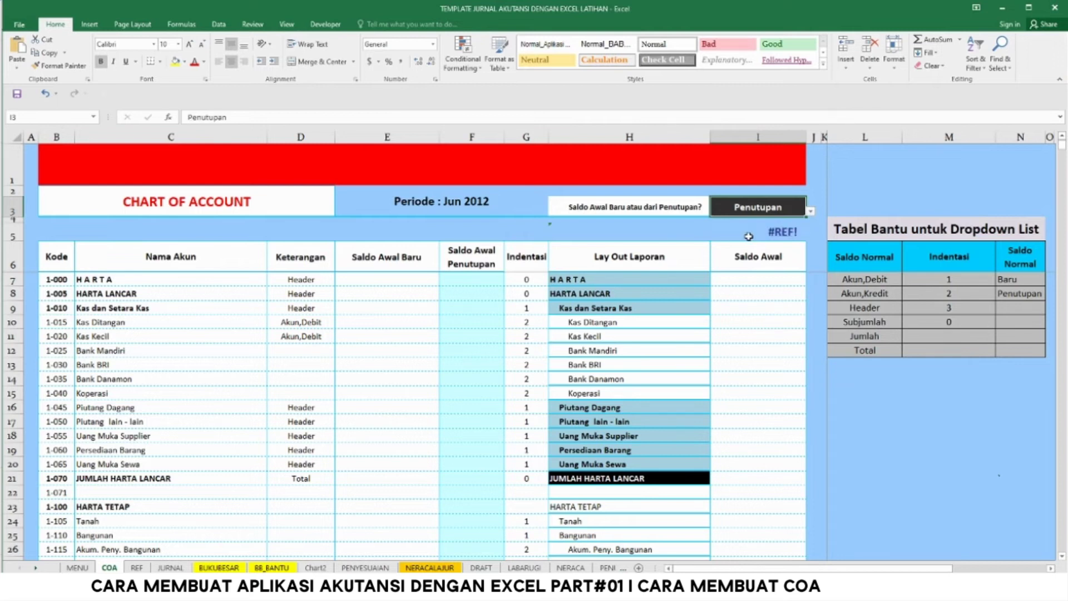
pyautogui.click(811, 211)
pyautogui.click(729, 220)
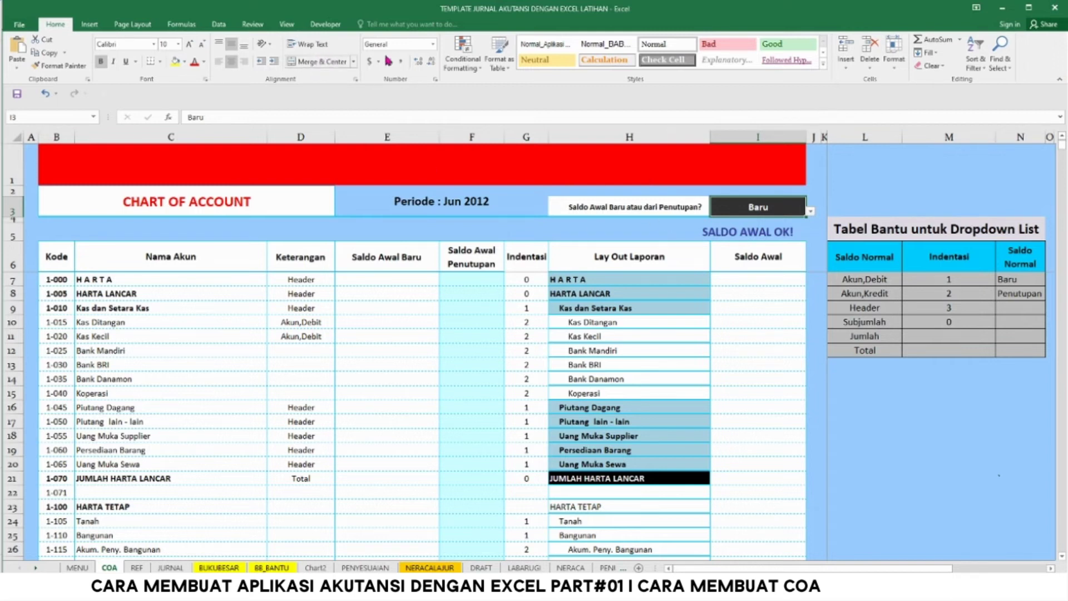
pyautogui.click(325, 24)
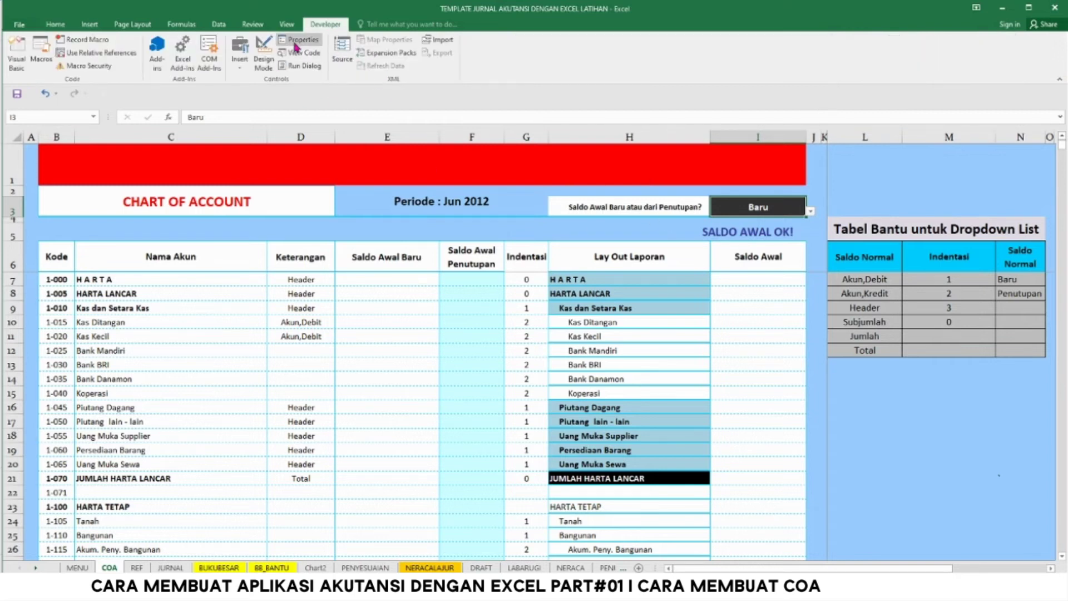
# Draw a form-control button at the right end of the red header bar
pyautogui.click(240, 66)
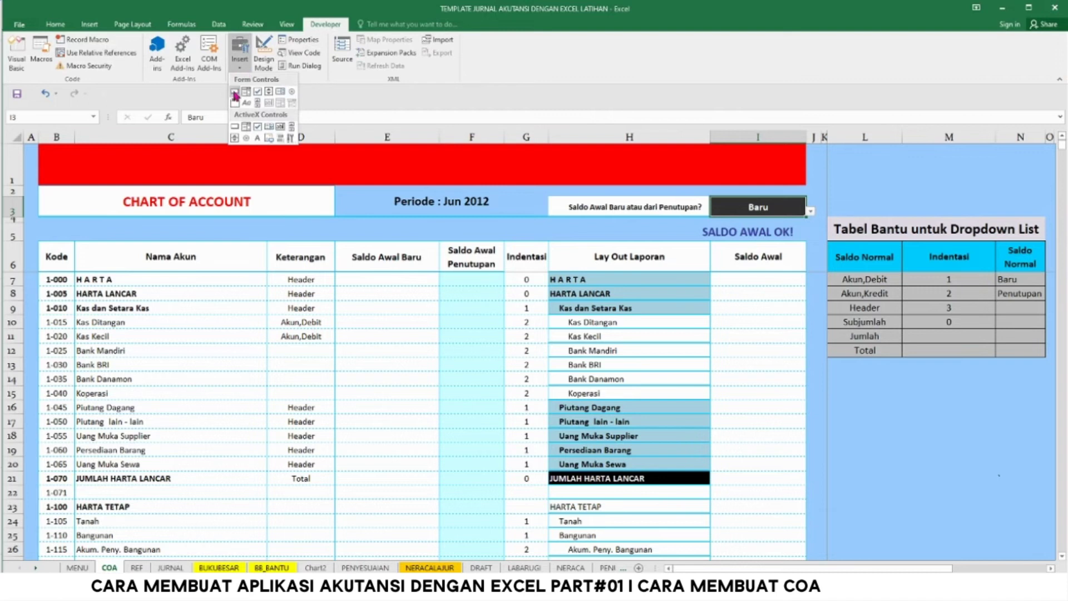
pyautogui.click(235, 88)
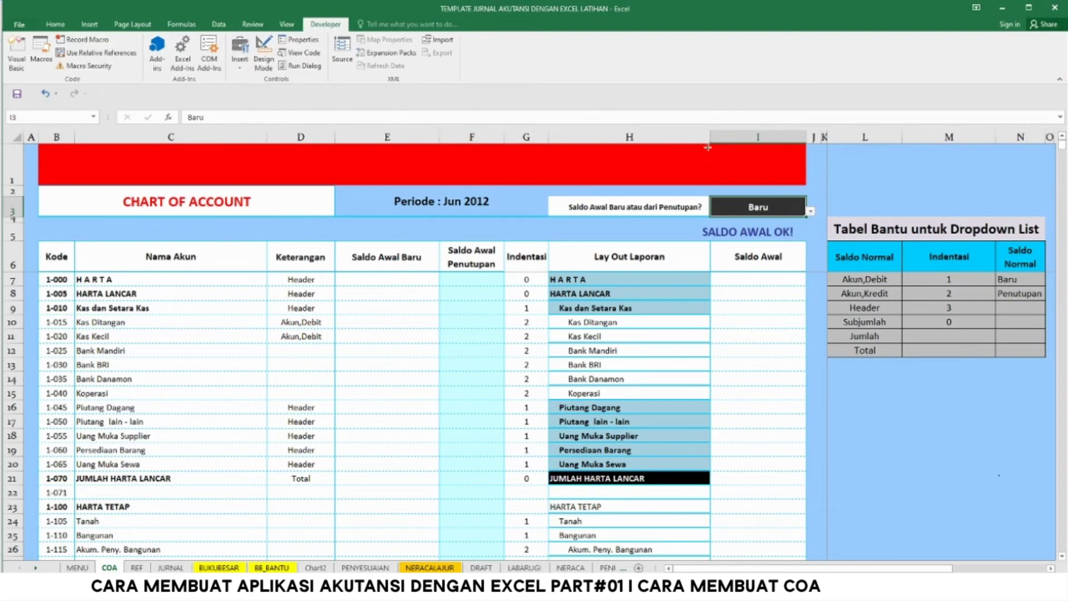
pyautogui.moveTo(710, 147); pyautogui.dragTo(805, 182)
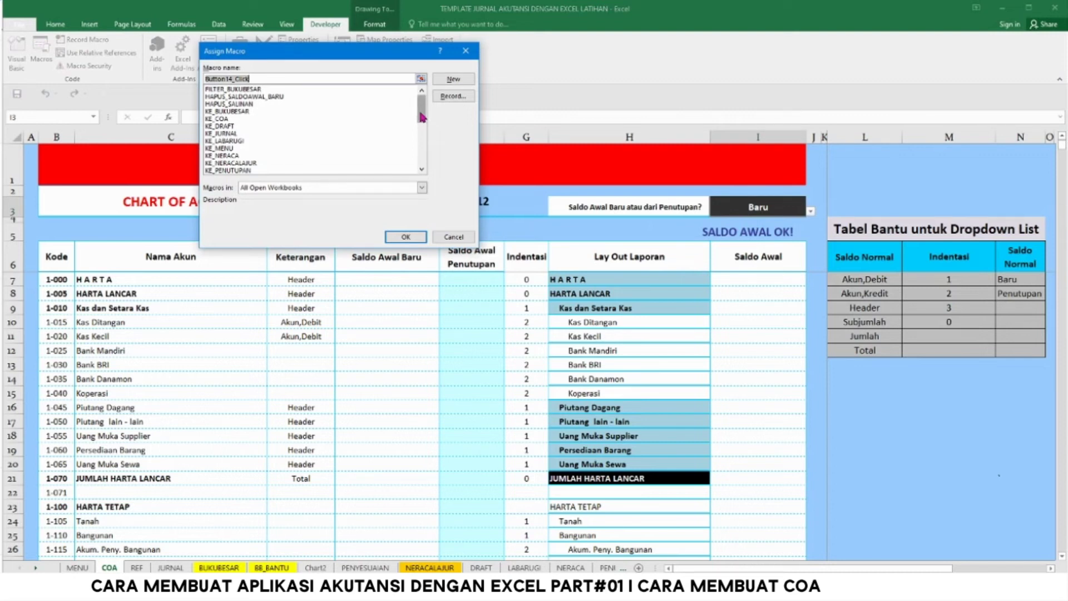
# Assign the HAPUS_SALDOAWAL_BARU macro to the new button
pyautogui.moveTo(423, 118)
pyautogui.mouseDown()
pyautogui.moveTo(429, 164)
pyautogui.moveTo(433, 125)
pyautogui.mouseUp()
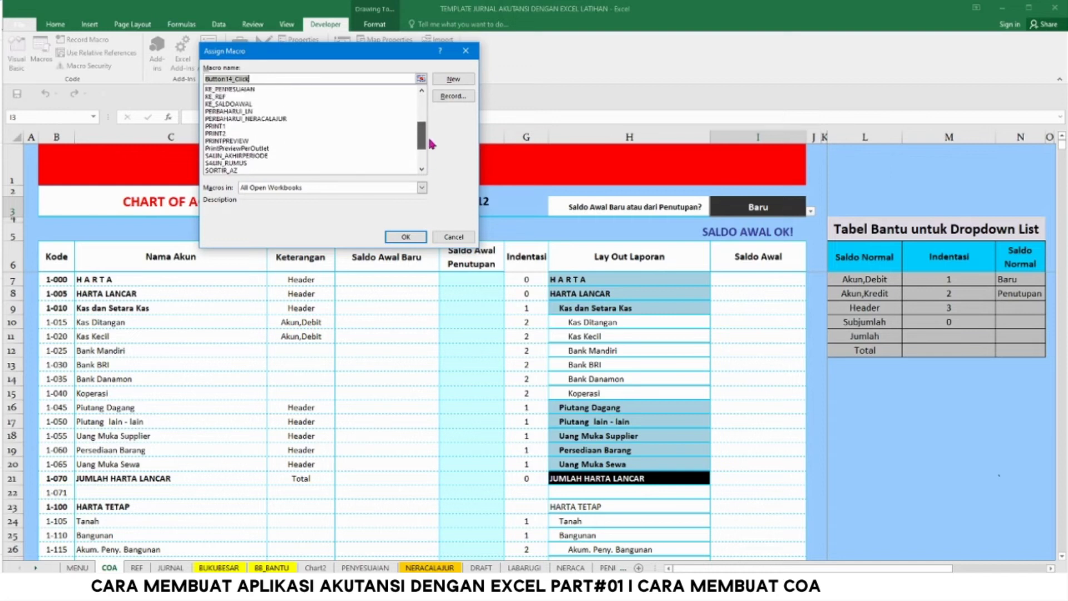
pyautogui.moveTo(432, 123); pyautogui.dragTo(433, 112)
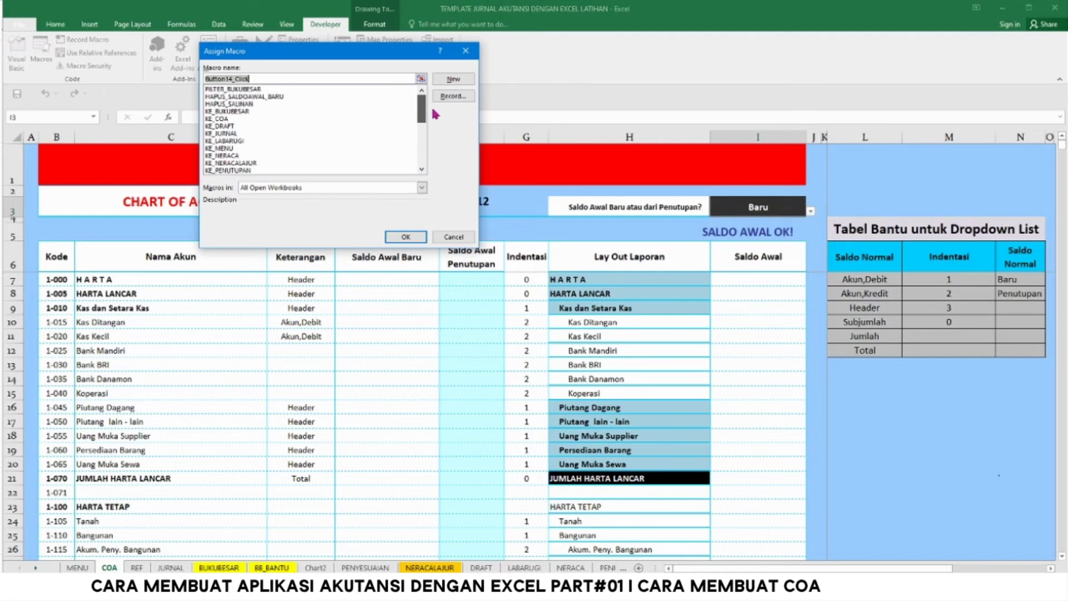
pyautogui.click(267, 96)
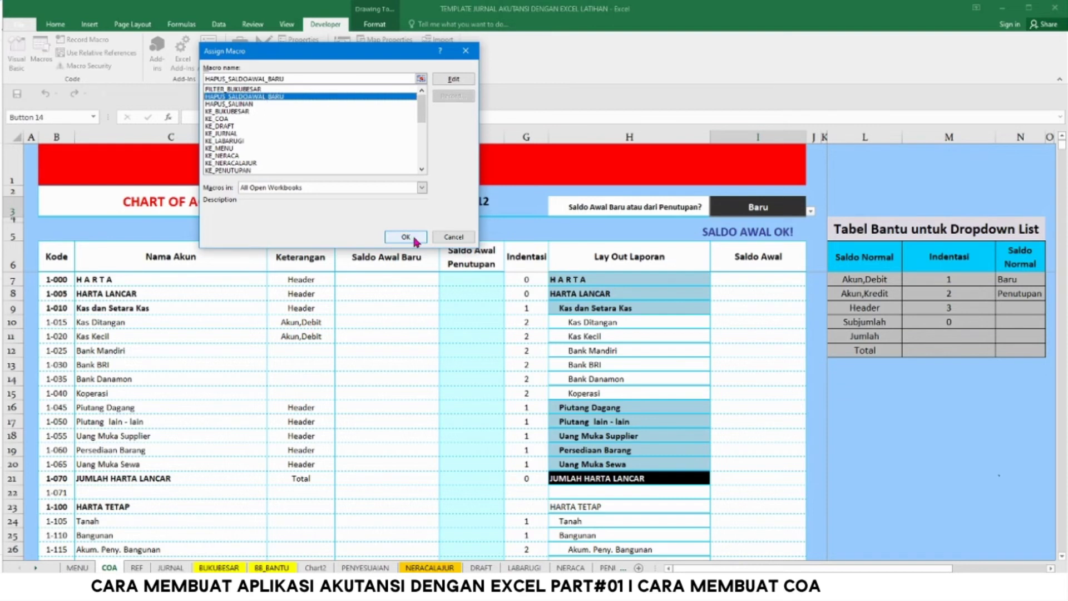
pyautogui.click(406, 237)
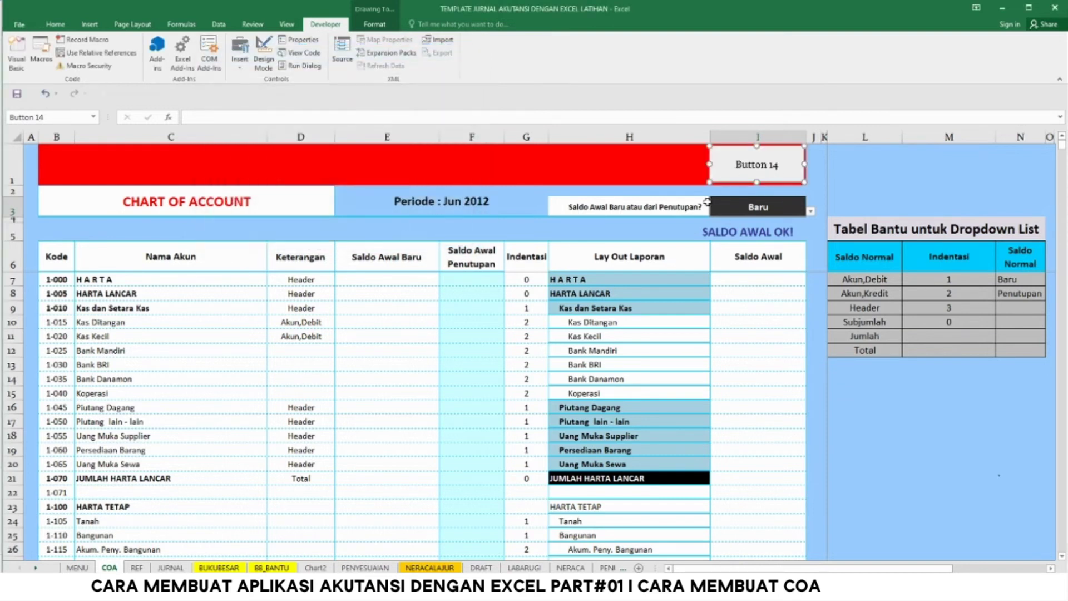
# Replace the Button 14 caption with HAPUS, then run the button once
pyautogui.moveTo(757, 180); pyautogui.dragTo(758, 181)
pyautogui.click(743, 165)
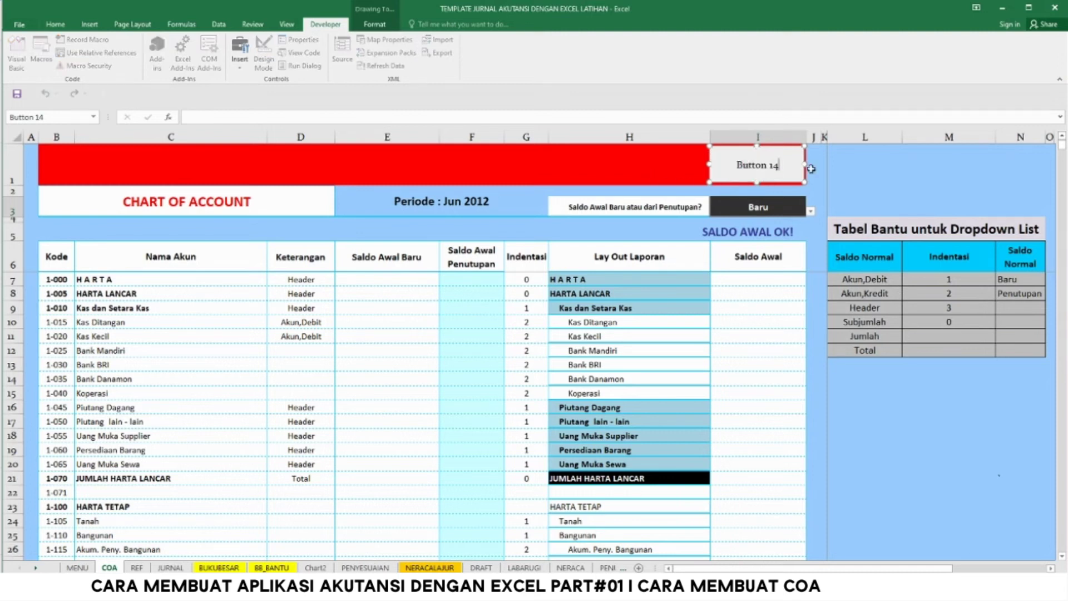
pyautogui.hotkey('ctrl', 'a')
pyautogui.press('BackSpace')
pyautogui.write('APUS')
pyautogui.click(852, 178)
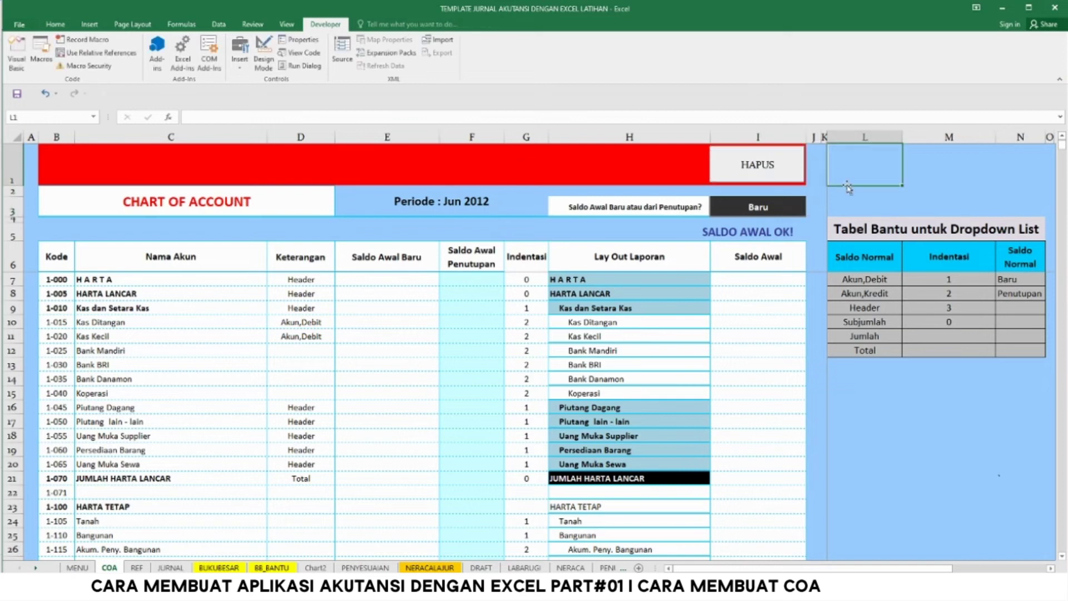
pyautogui.click(772, 171)
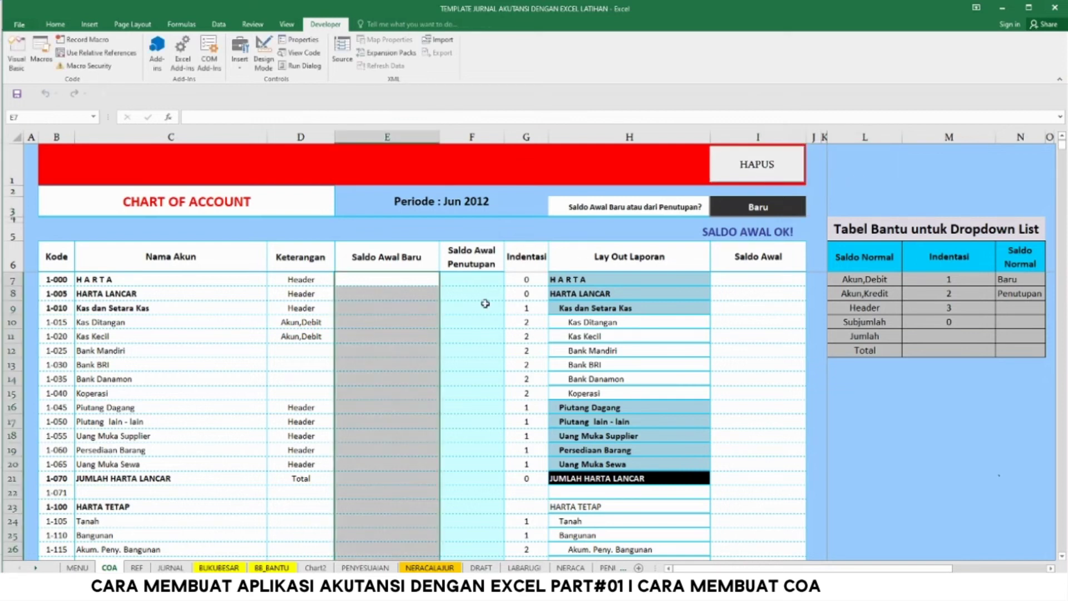
# Run HAPUS on column E, then enter 2,222,222 in E8 and clear it with HAPUS
pyautogui.click(759, 163)
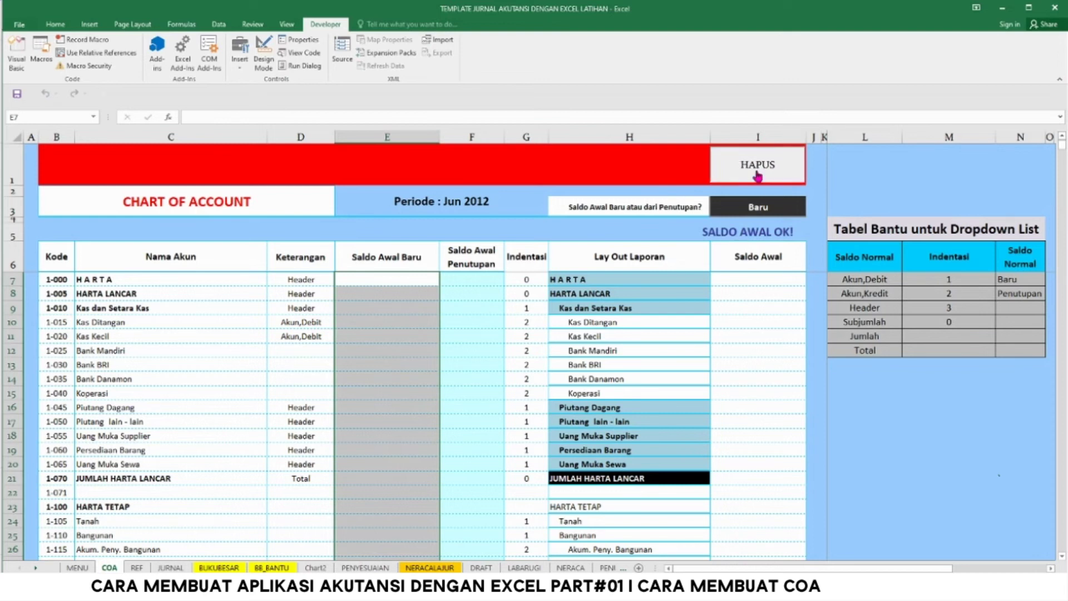
pyautogui.click(736, 376)
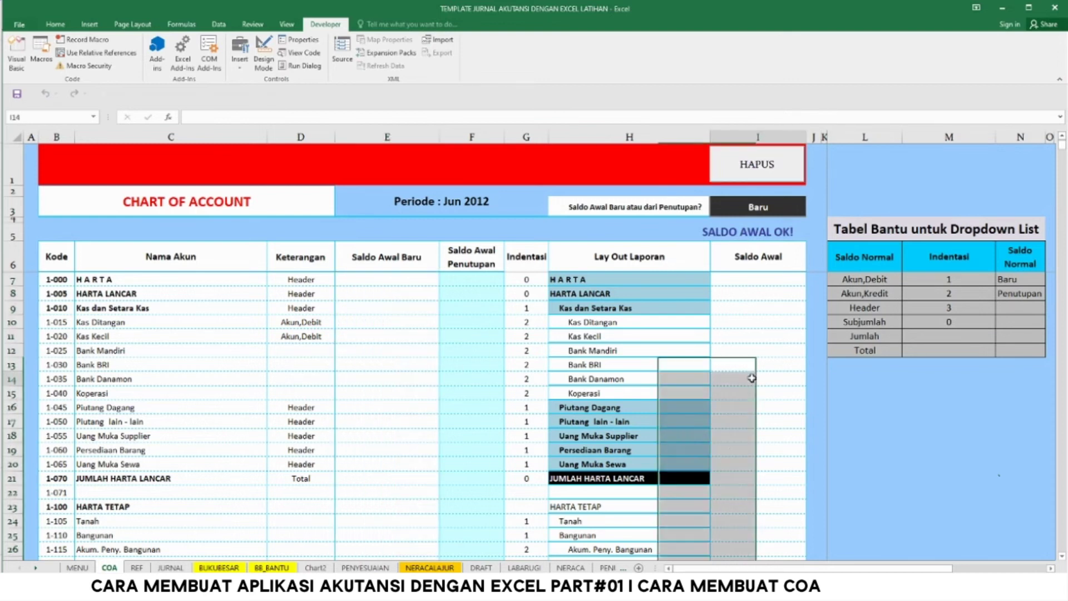
pyautogui.click(751, 170)
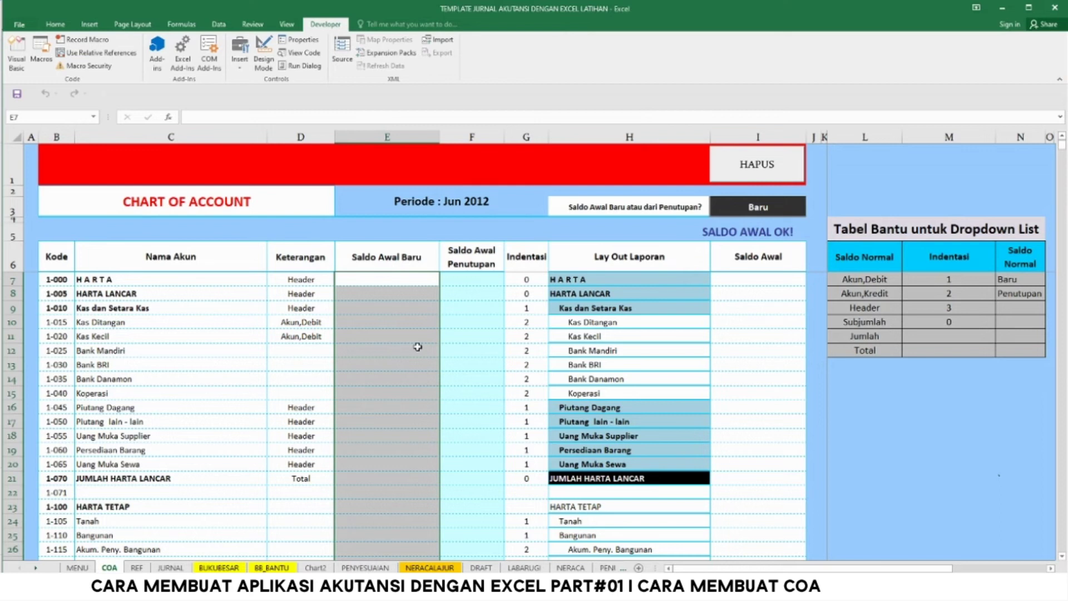
pyautogui.click(392, 294)
pyautogui.write('2222222')
pyautogui.press('Return')
pyautogui.click(407, 293)
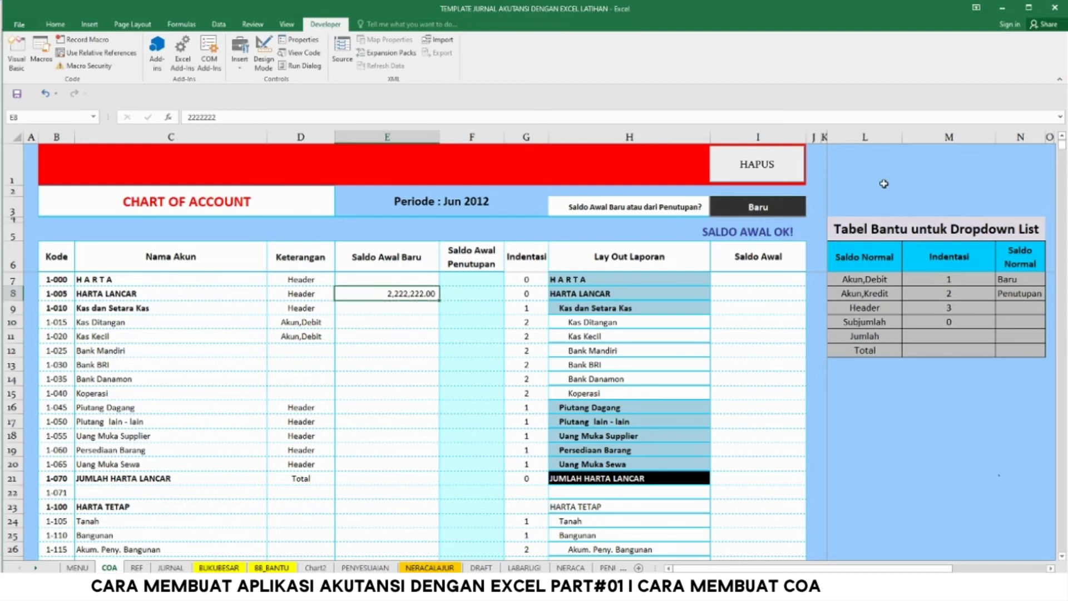
pyautogui.click(778, 169)
# Enter the test value 333,333 in E12 and clear it with HAPUS
pyautogui.click(401, 321)
pyautogui.moveTo(396, 350); pyautogui.dragTo(395, 362)
pyautogui.write('333.333')
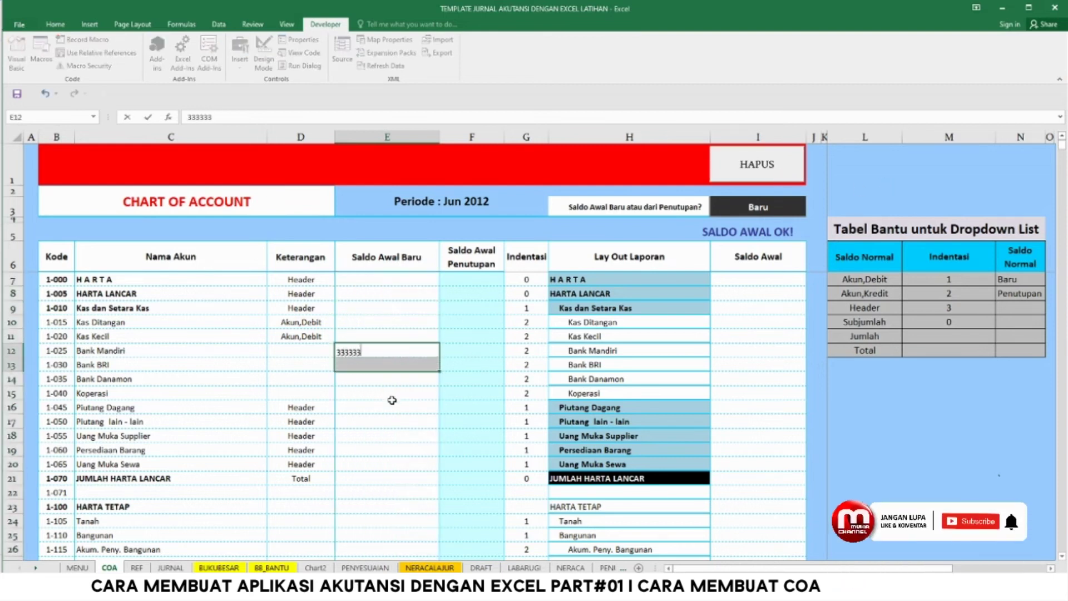
pyautogui.press('Return')
pyautogui.click(767, 174)
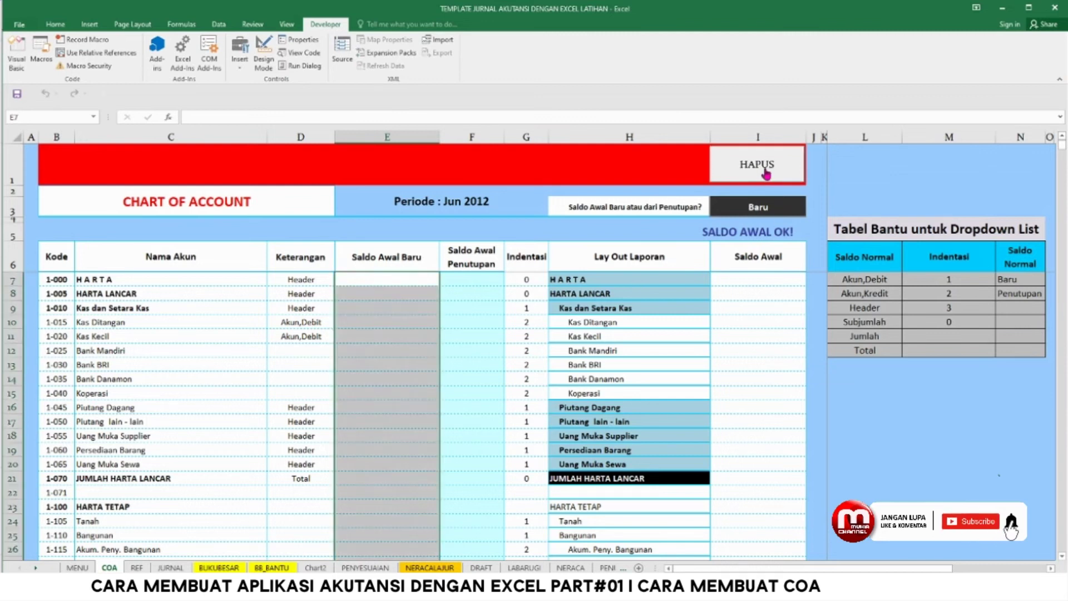
pyautogui.click(790, 449)
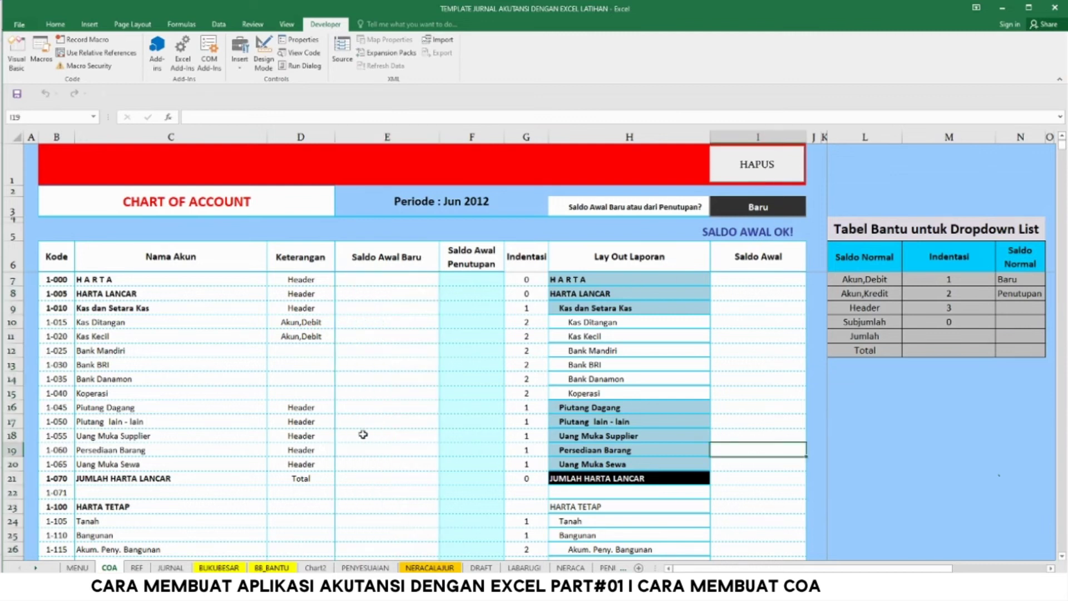
# Enter 4,444 in E14 and clear it with HAPUS
pyautogui.click(370, 375)
pyautogui.write('4.444')
pyautogui.click(746, 420)
pyautogui.click(774, 174)
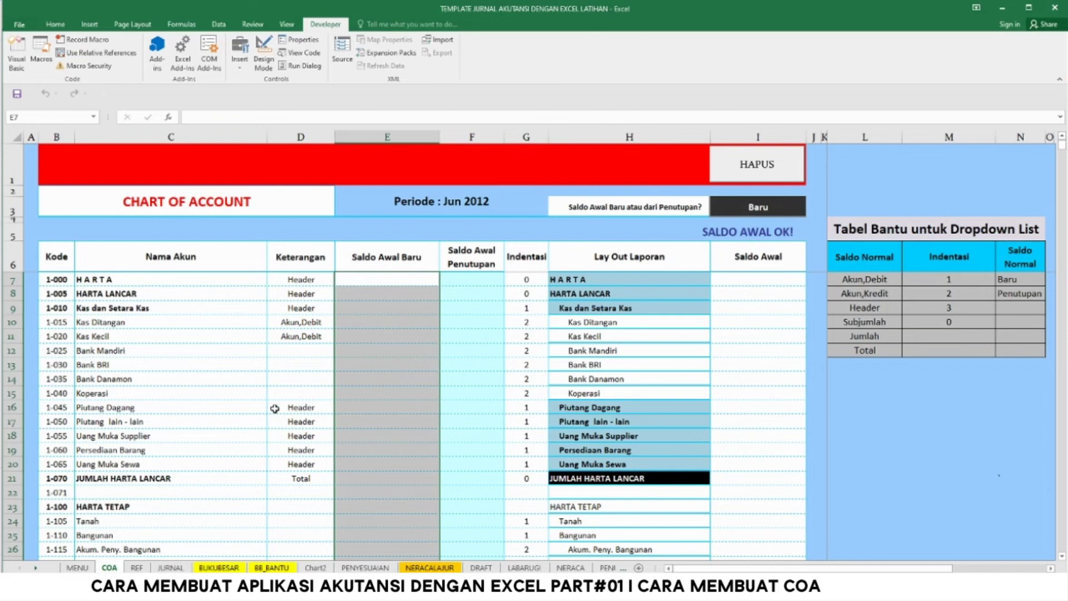
pyautogui.click(433, 420)
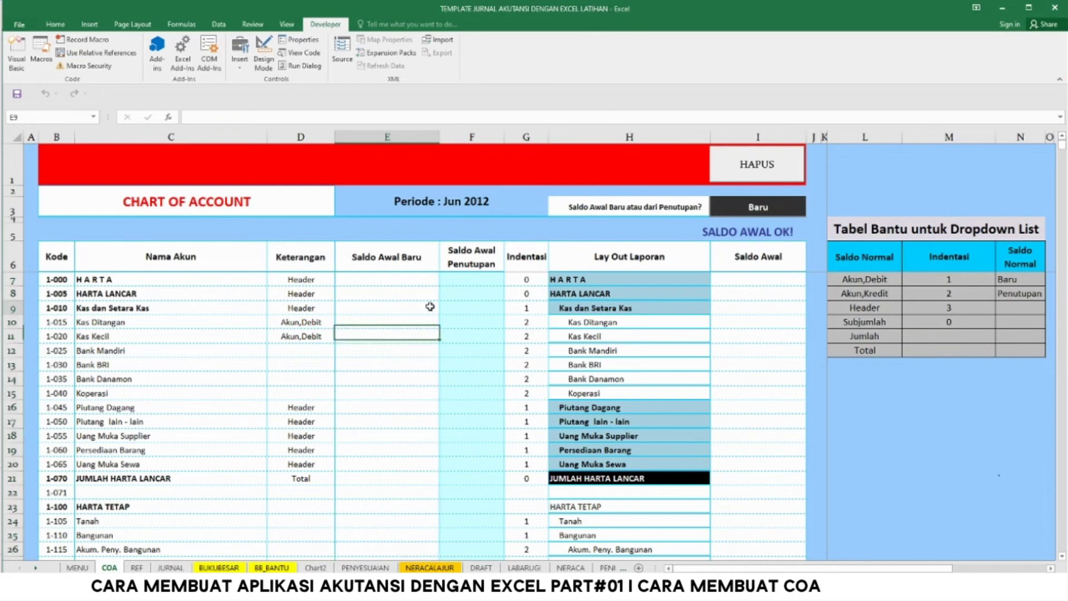
pyautogui.click(393, 280)
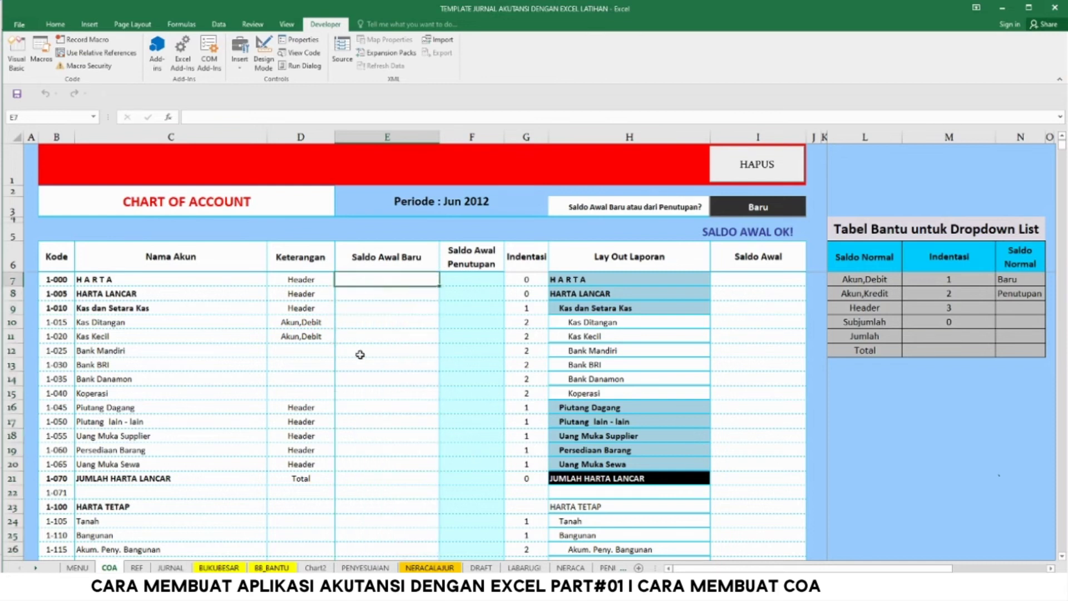
pyautogui.click(389, 387)
pyautogui.click(383, 310)
pyautogui.click(385, 285)
pyautogui.scroll(-2, 575, 423)
pyautogui.scroll(-5, 574, 423)
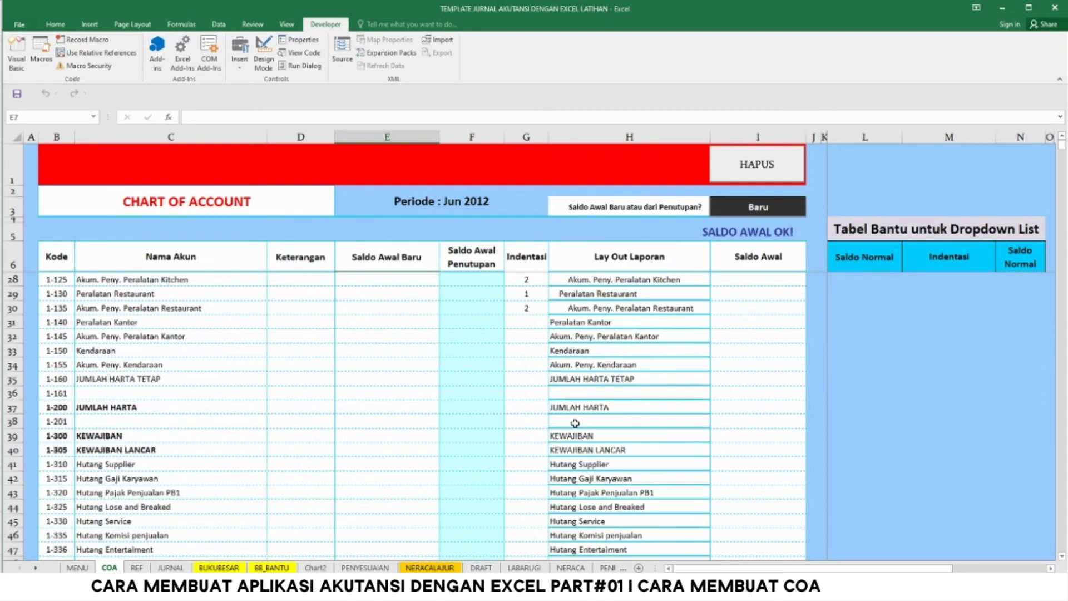
pyautogui.scroll(7, 575, 423)
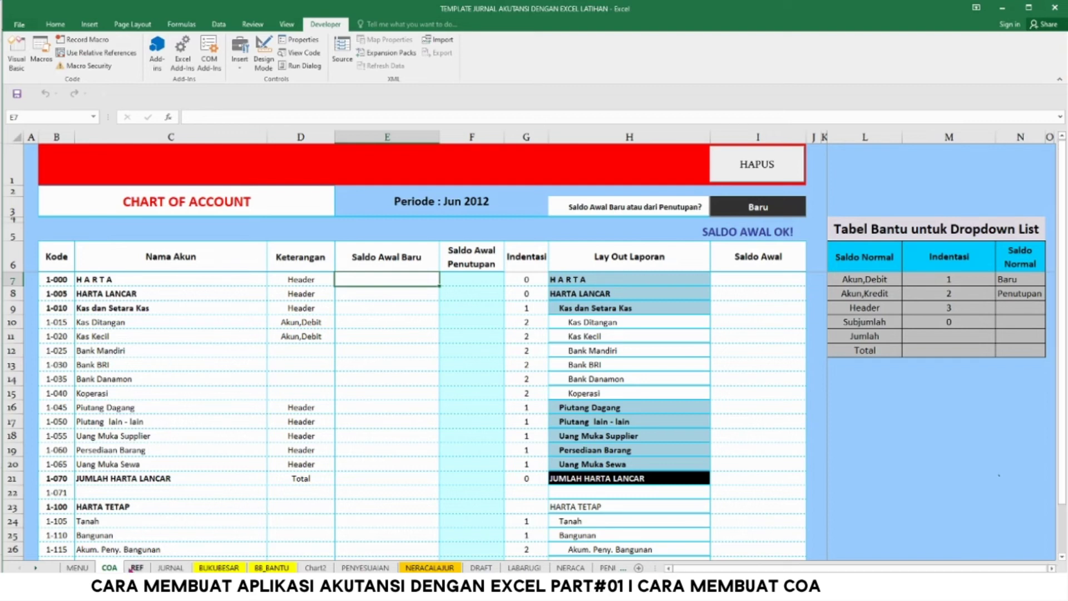
pyautogui.click(133, 567)
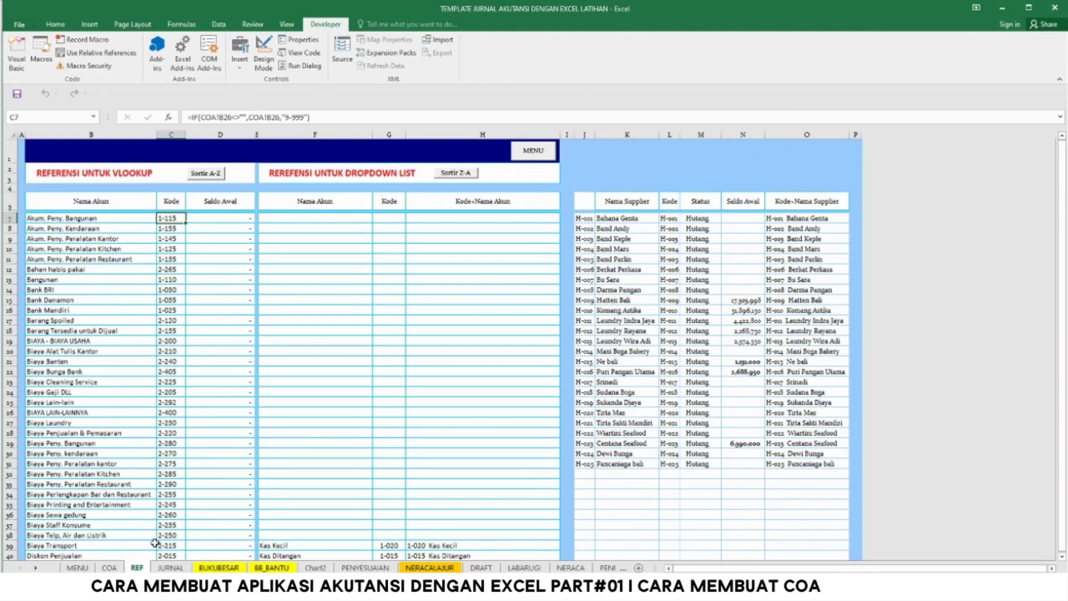
pyautogui.click(109, 568)
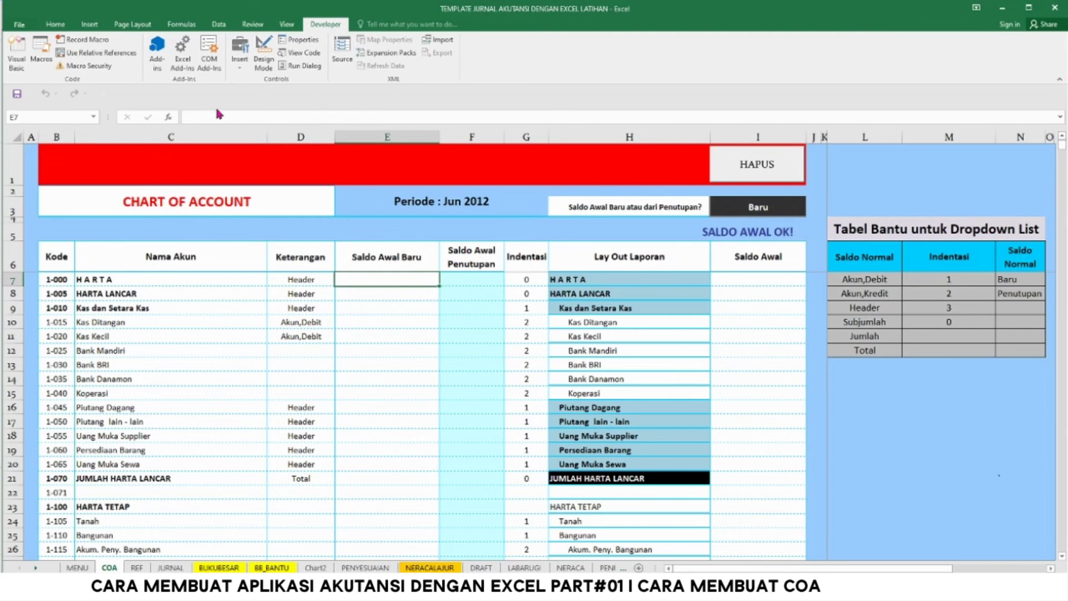
# Draw a form-control button at the left end of the red header bar
pyautogui.click(240, 58)
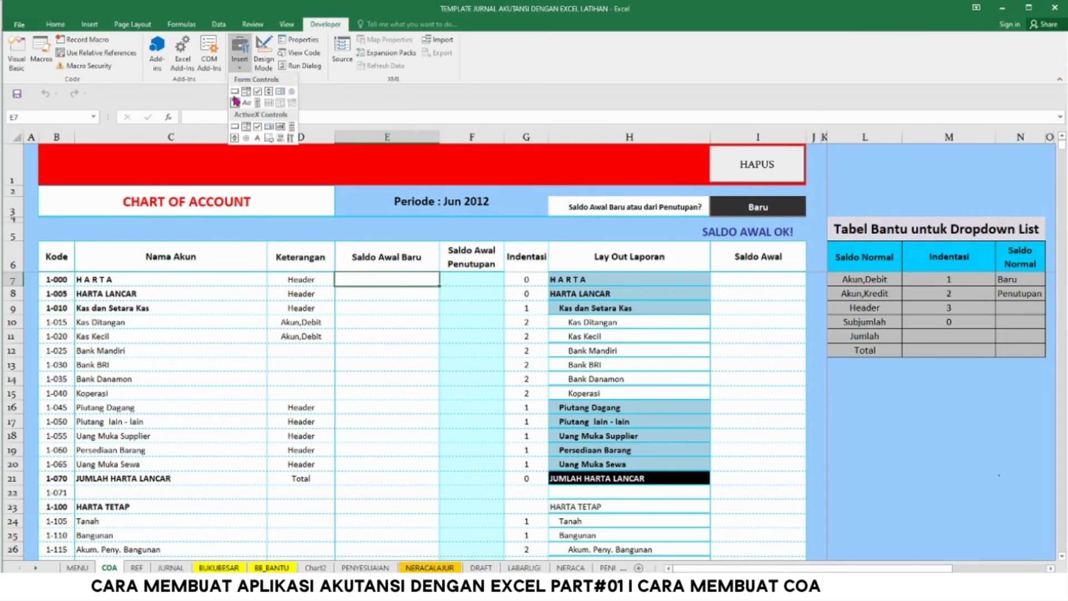
pyautogui.click(233, 92)
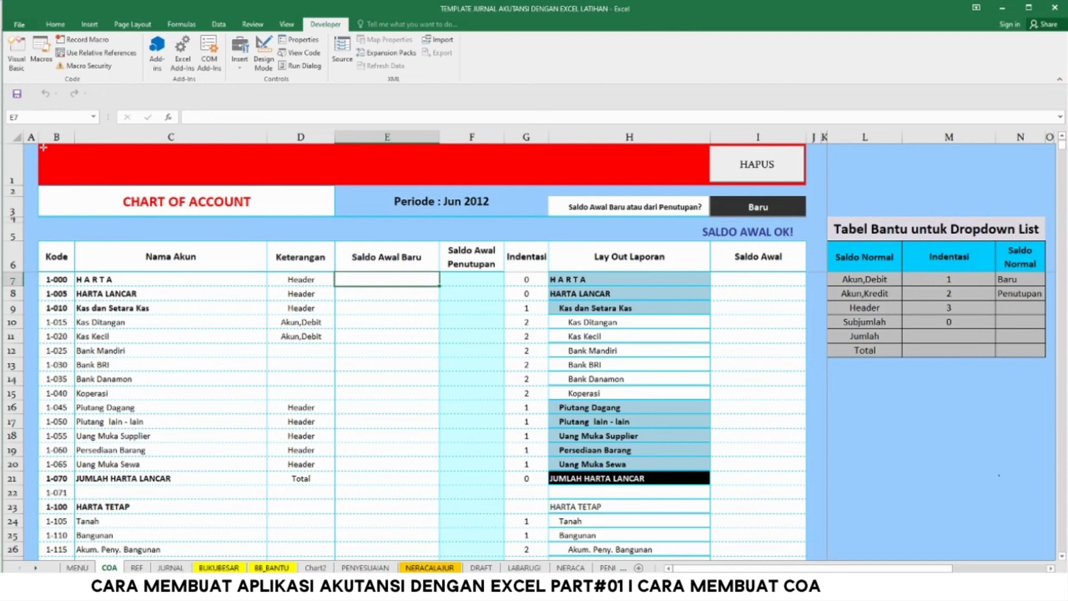
pyautogui.moveTo(47, 147); pyautogui.dragTo(143, 182)
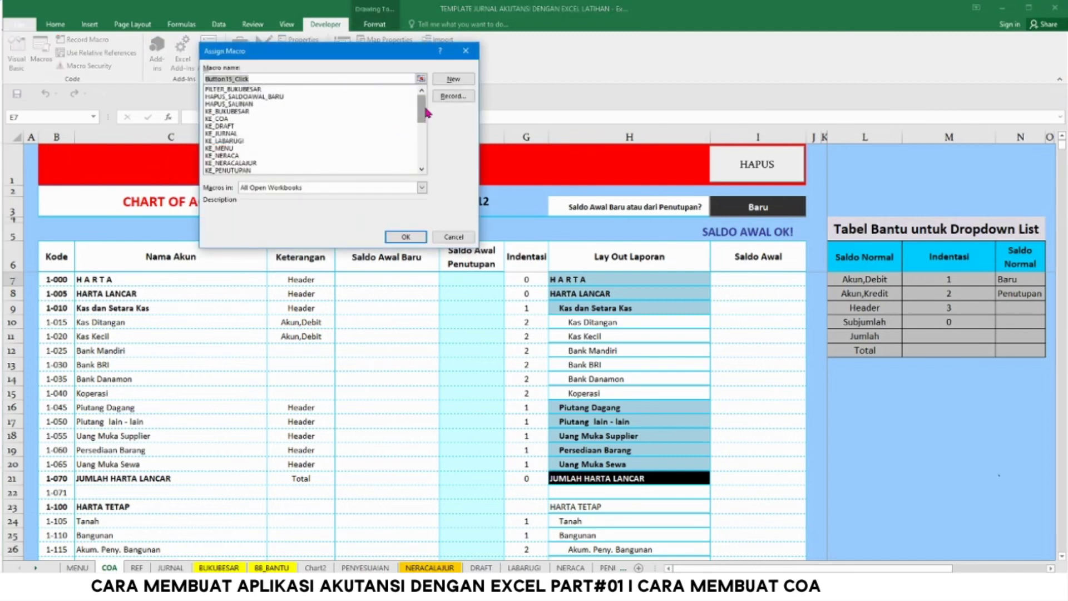
# Assign the PRINTPREVIEW macro to the new button
pyautogui.moveTo(427, 112); pyautogui.dragTo(425, 161)
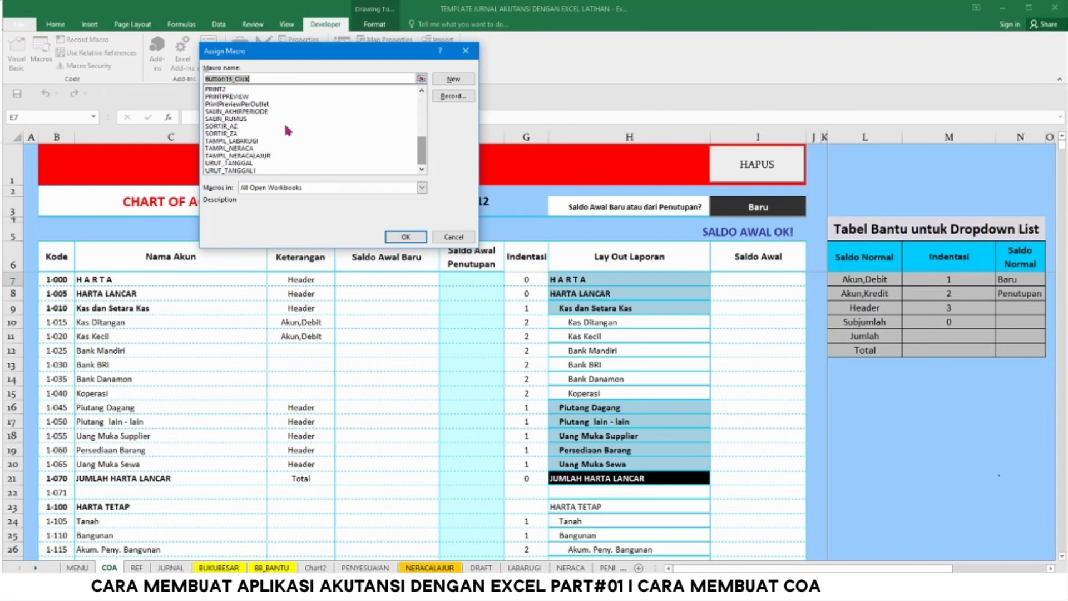
pyautogui.click(247, 97)
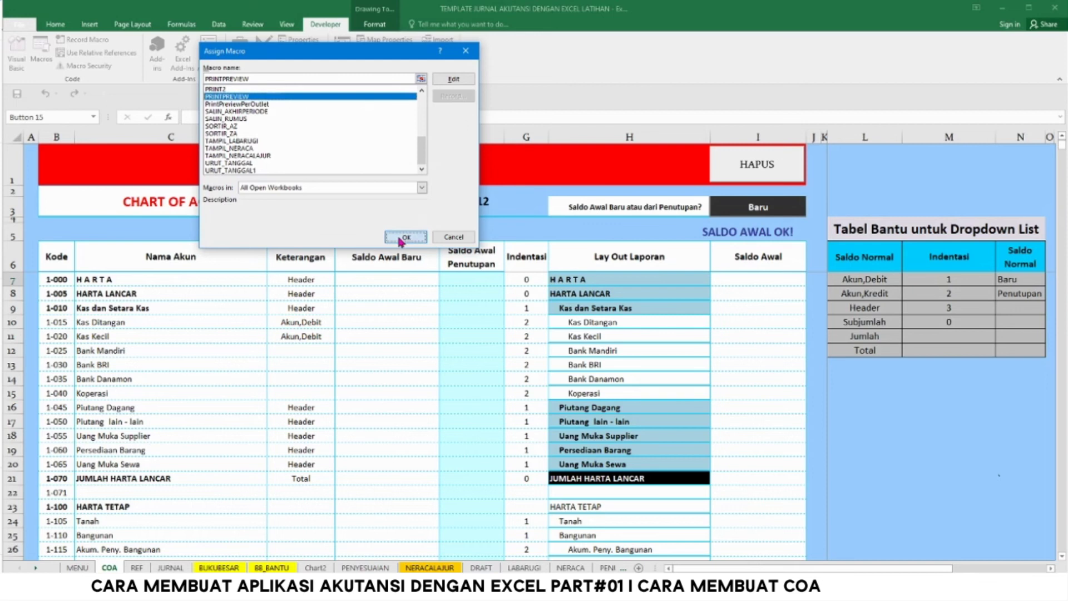
pyautogui.click(398, 237)
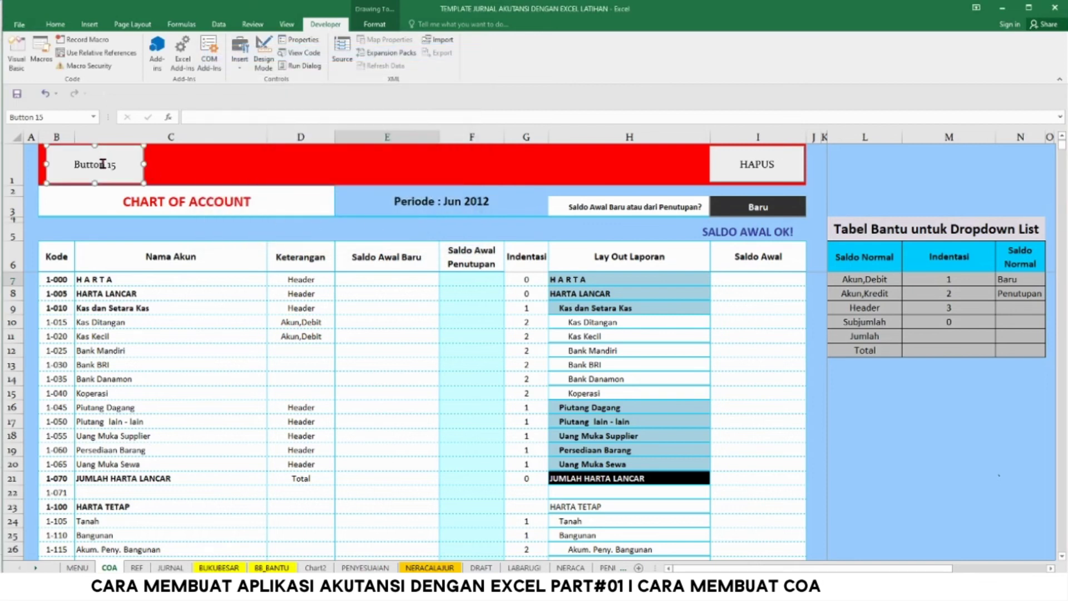
pyautogui.click(102, 168)
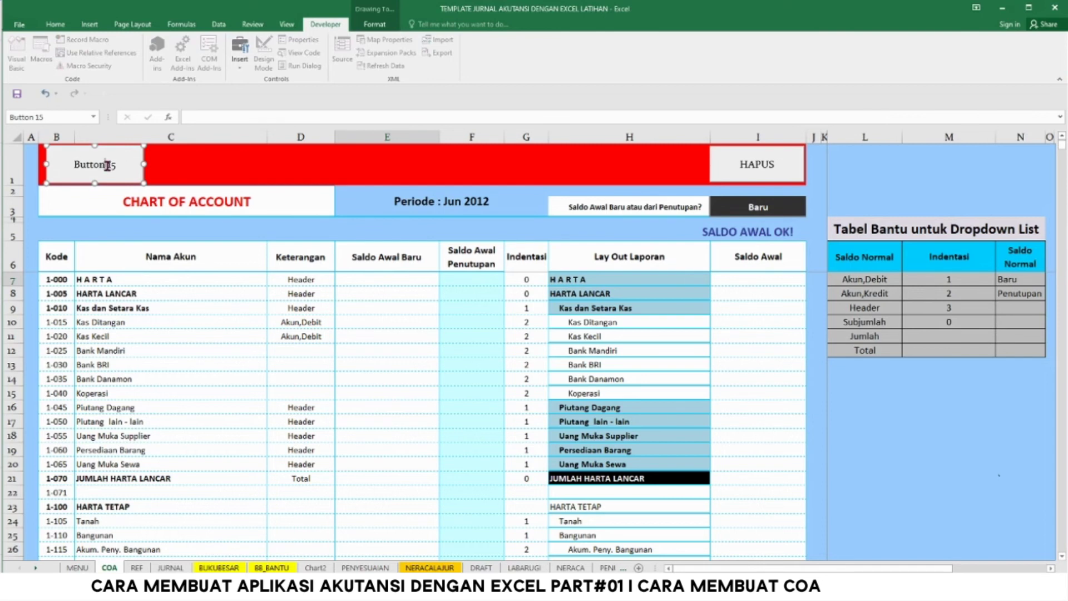
# Replace Button 15's caption with PRINT PREVIEW
pyautogui.moveTo(80, 165); pyautogui.dragTo(111, 169)
pyautogui.click(123, 176)
pyautogui.rightClick(131, 176)
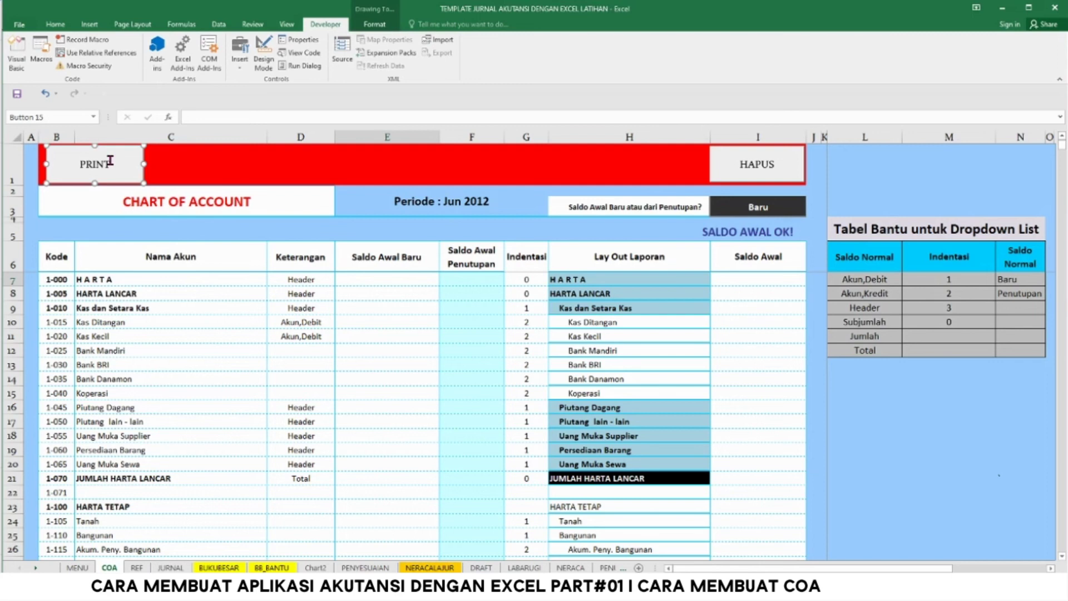
pyautogui.click(110, 160)
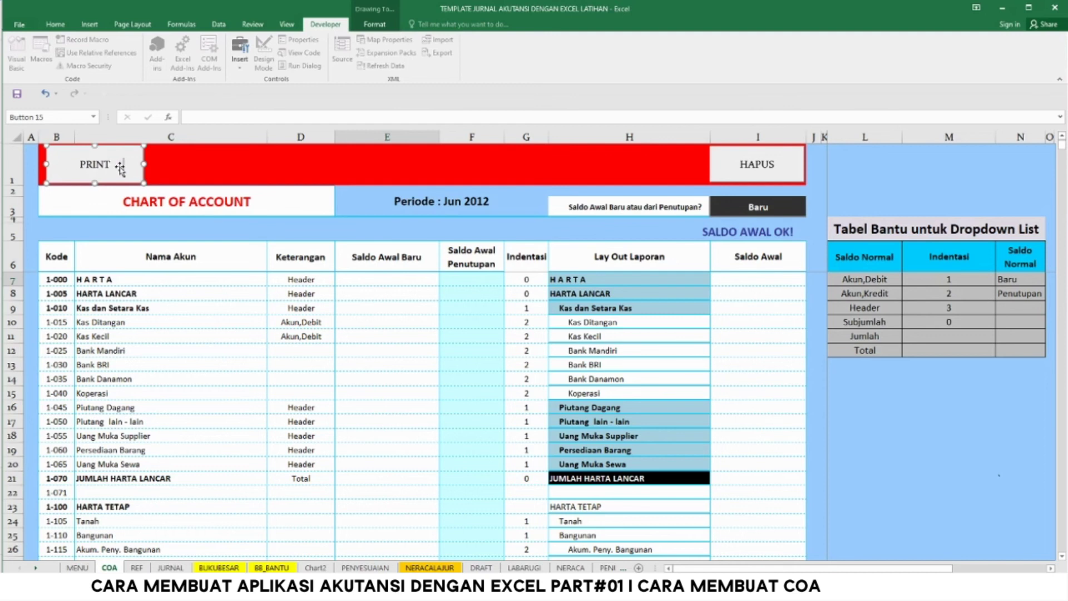
pyautogui.write('PREVIEW')
pyautogui.click(165, 169)
pyautogui.click(303, 166)
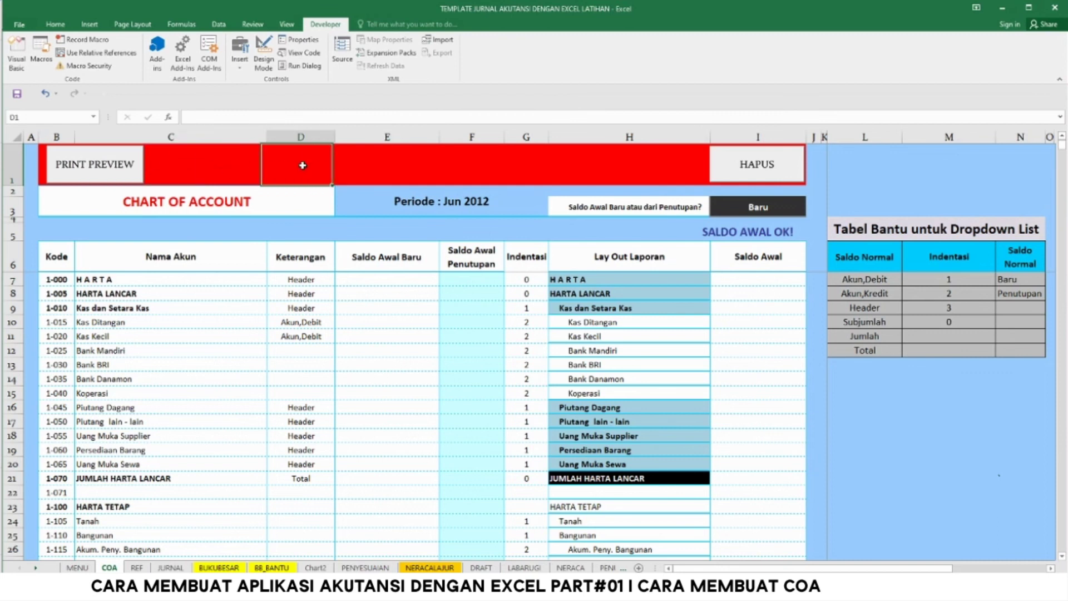
# Draw another form-control button in the red header row
pyautogui.click(240, 61)
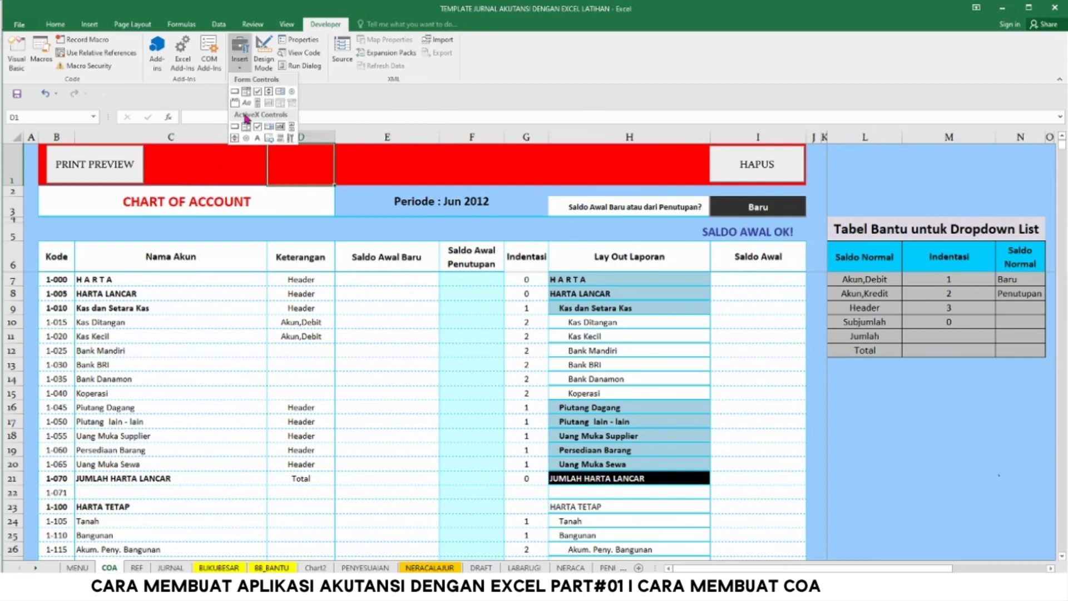
pyautogui.click(235, 95)
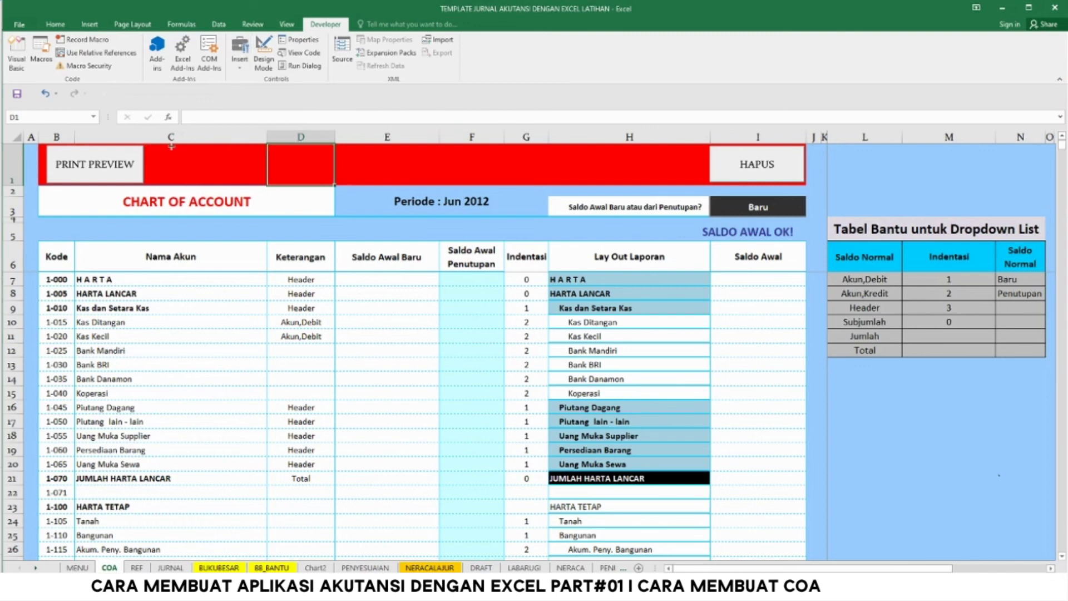
pyautogui.moveTo(172, 147); pyautogui.dragTo(267, 182)
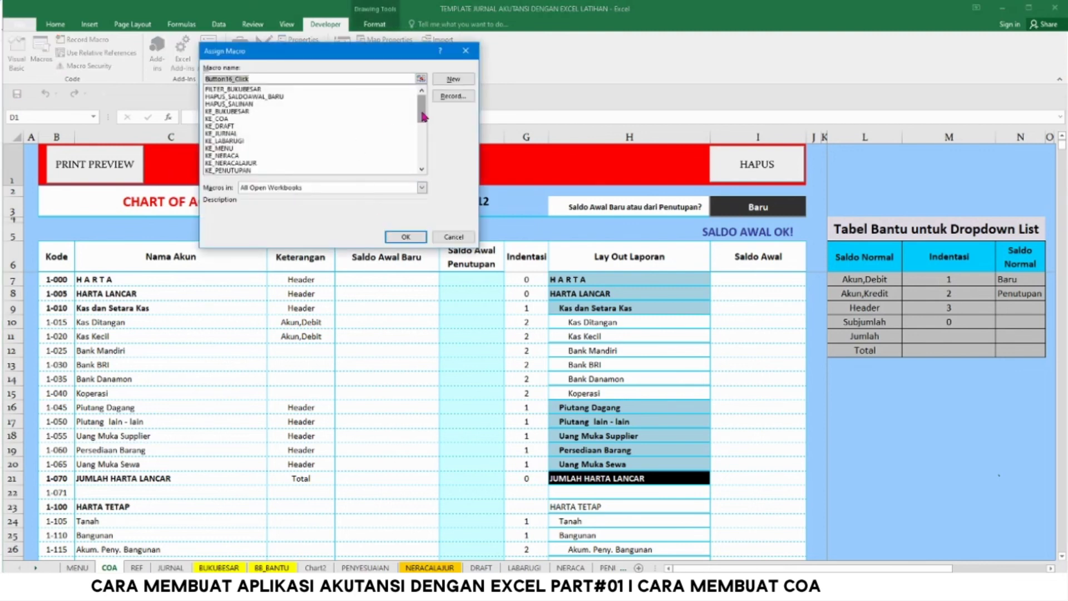
# Assign the KE_MENU macro to the new button
pyautogui.moveTo(423, 116); pyautogui.dragTo(423, 122)
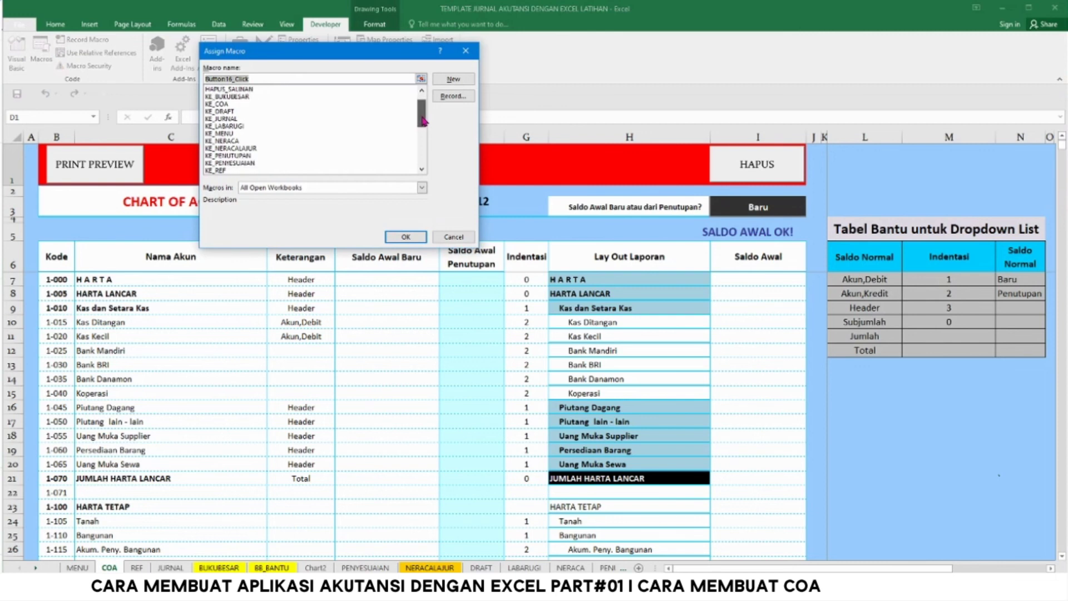
pyautogui.click(224, 134)
pyautogui.click(398, 236)
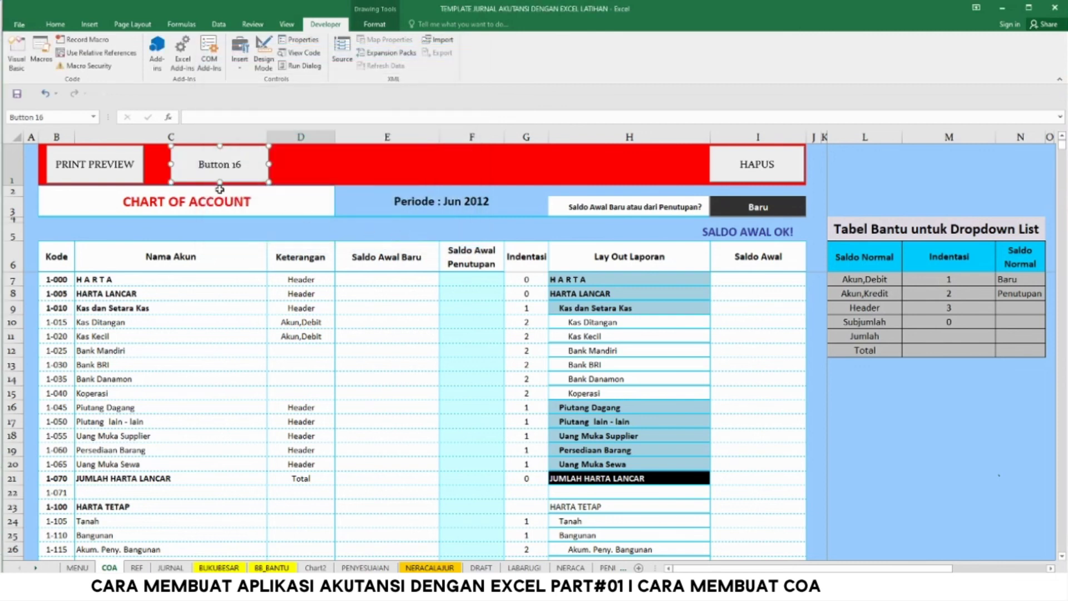
# Resize and move Button 16 so it sits right next to PRINT PREVIEW
pyautogui.moveTo(171, 164)
pyautogui.mouseDown()
pyautogui.moveTo(159, 164)
pyautogui.moveTo(175, 164)
pyautogui.mouseUp()
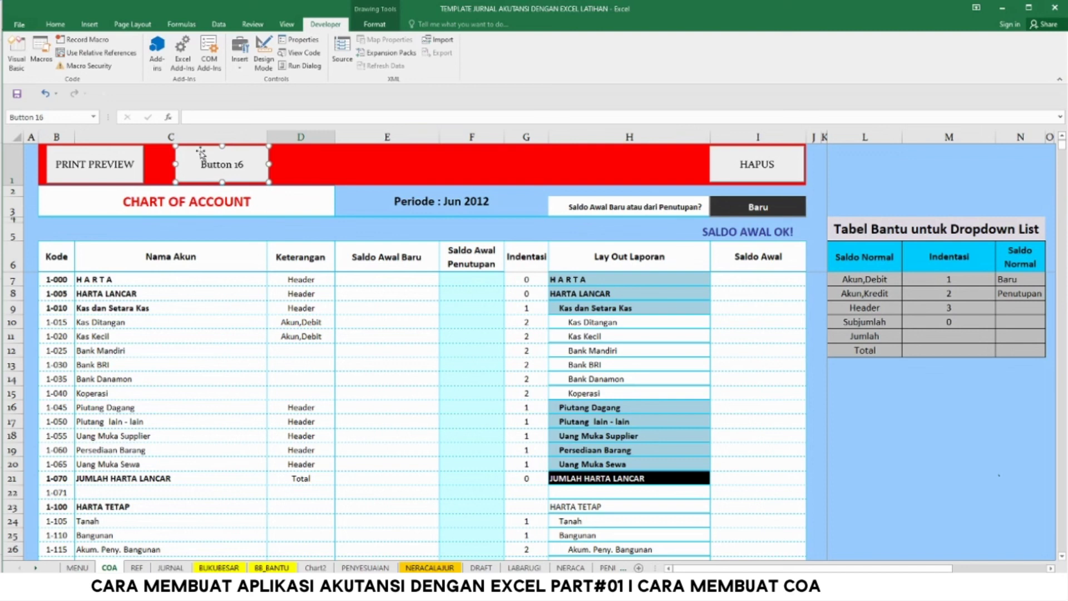
pyautogui.moveTo(201, 154); pyautogui.dragTo(177, 149)
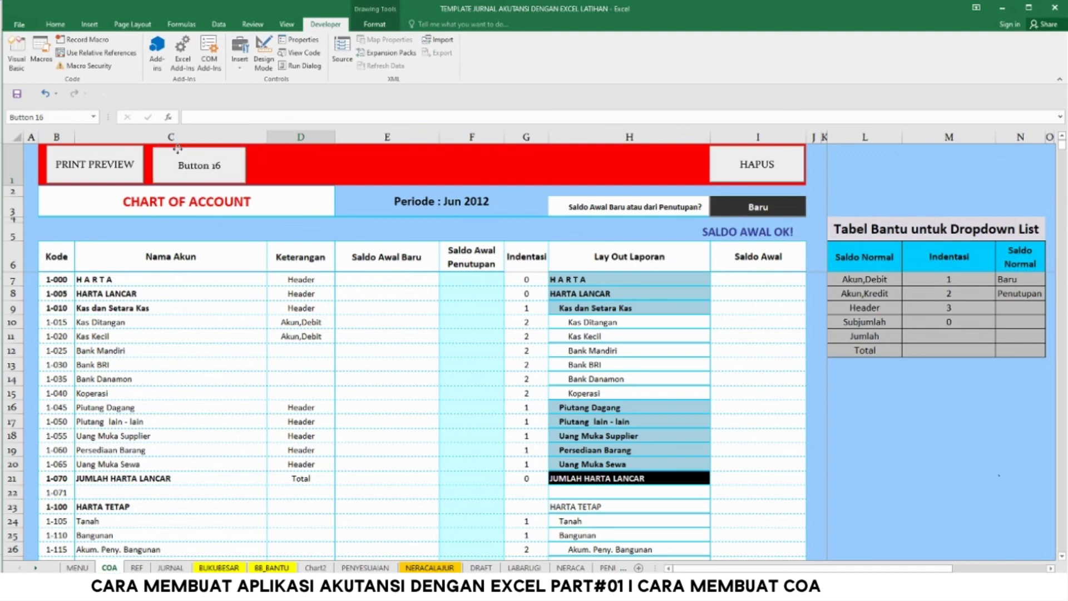
pyautogui.click(177, 148)
pyautogui.press('Up')
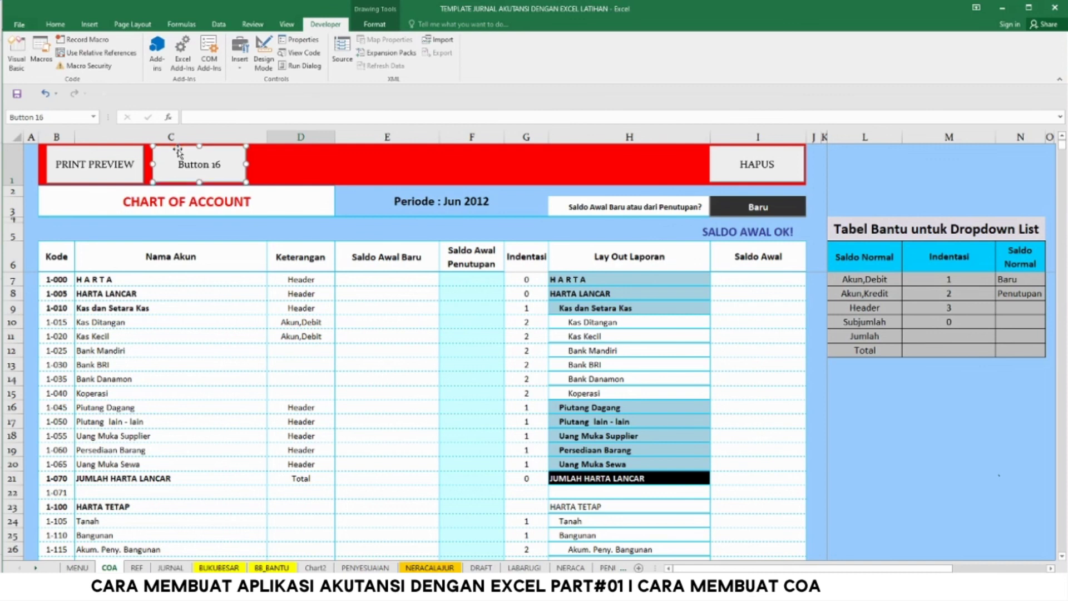
pyautogui.press('Down')
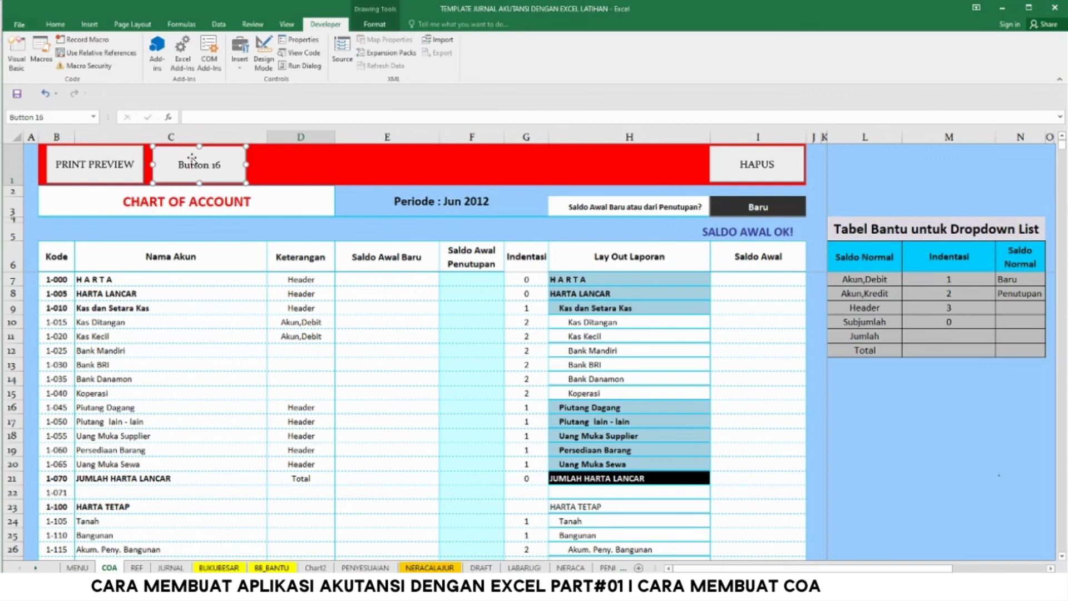
pyautogui.press('Delete')
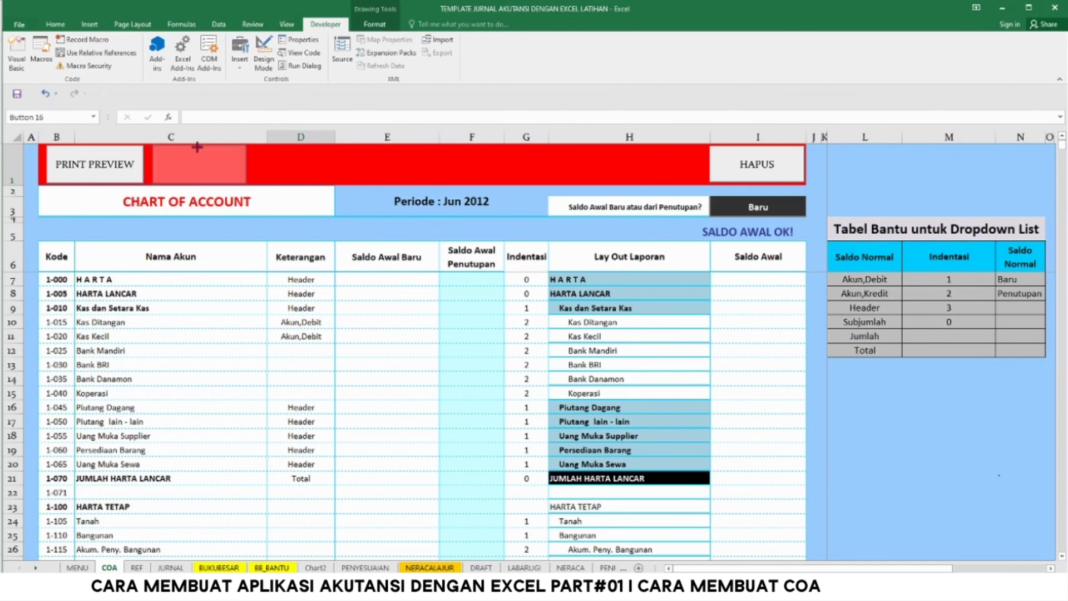
pyautogui.hotkey('ctrl', 'z')
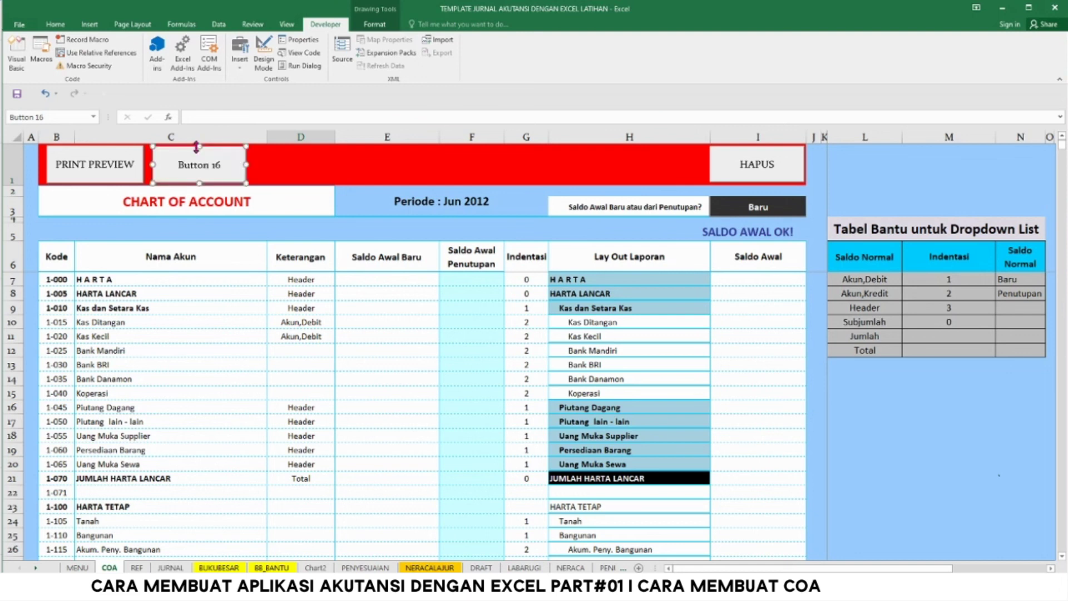
# Change Button 16's caption to MENU
pyautogui.rightClick(204, 167)
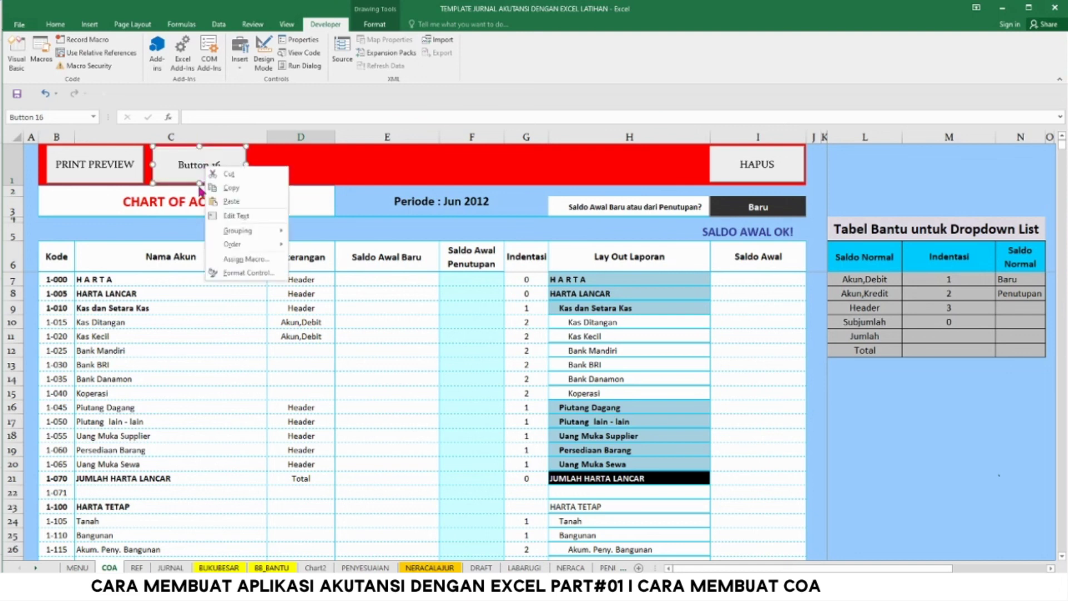
pyautogui.click(236, 216)
pyautogui.moveTo(177, 165); pyautogui.dragTo(223, 167)
pyautogui.click(231, 167)
pyautogui.press('Left')
pyautogui.press('Left')
pyautogui.press('Left')
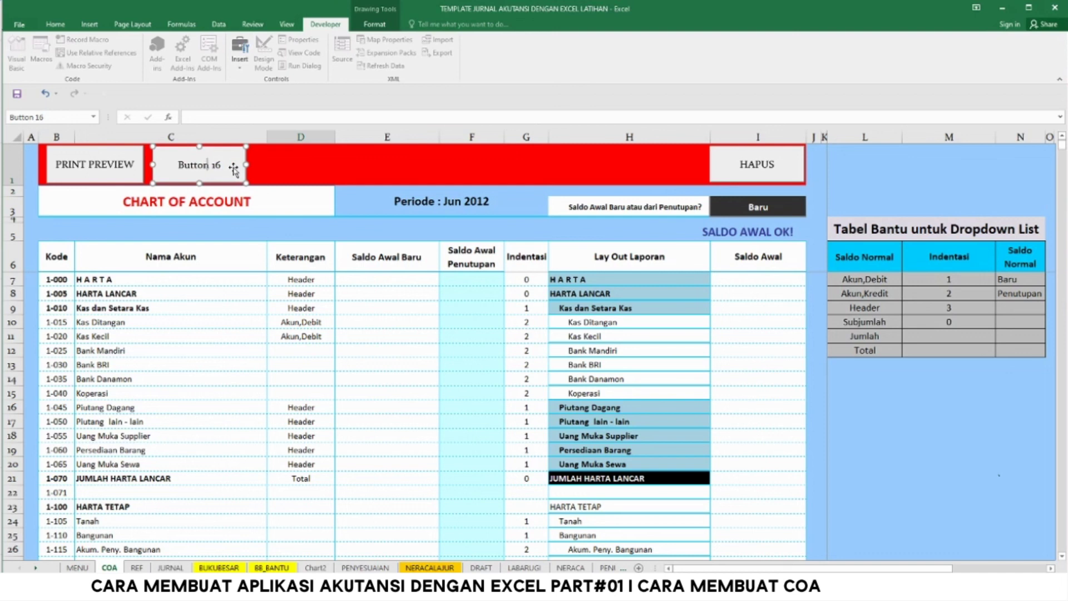
pyautogui.click(258, 168)
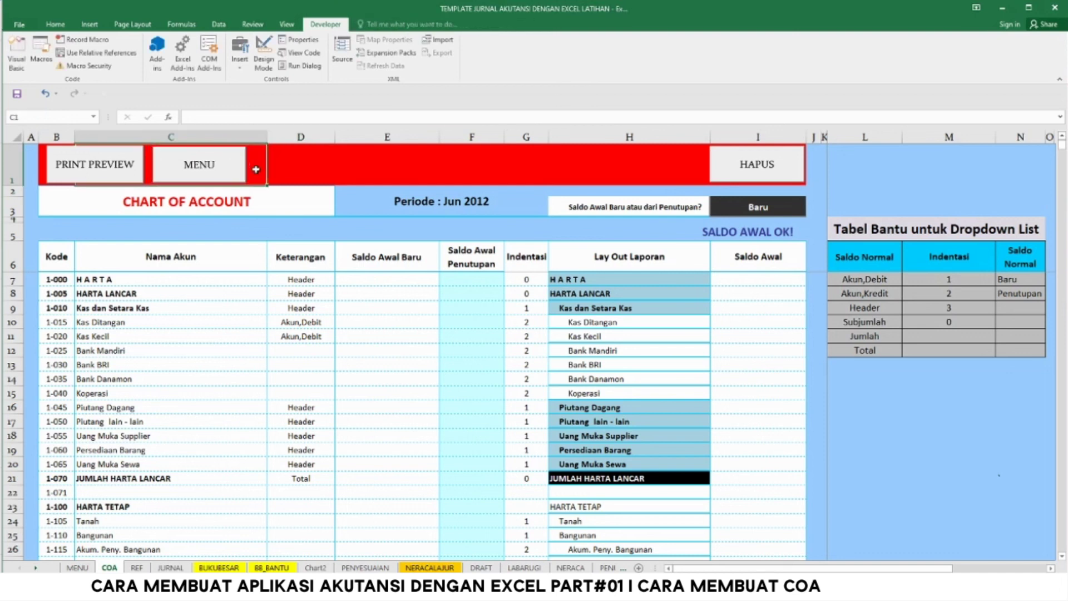
# Check and close the Chart of Account print preview, then go to MENU and back to COA
pyautogui.click(289, 166)
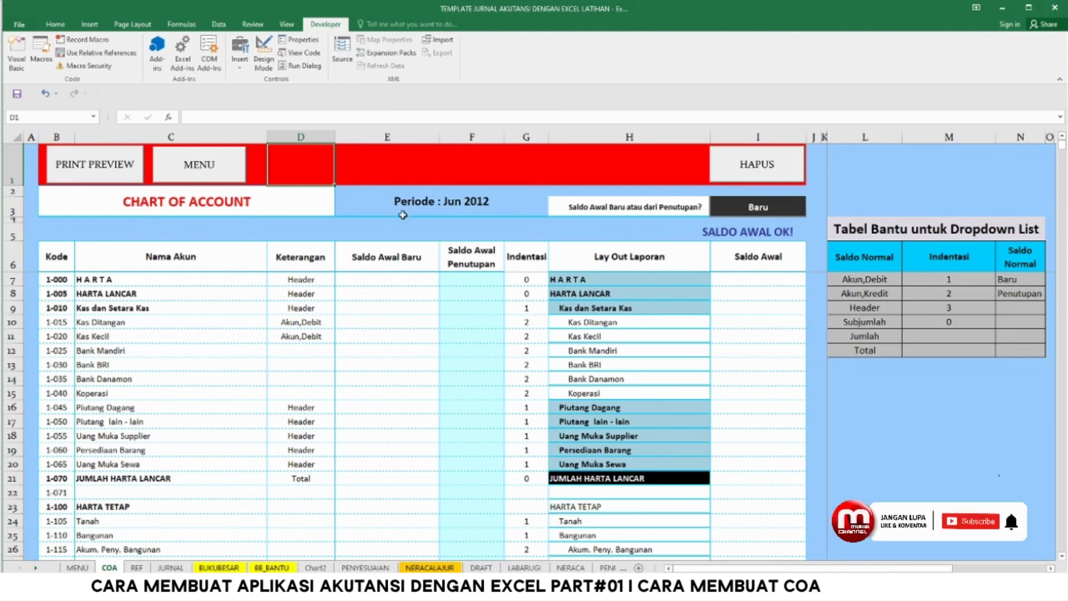
pyautogui.click(378, 278)
pyautogui.click(386, 364)
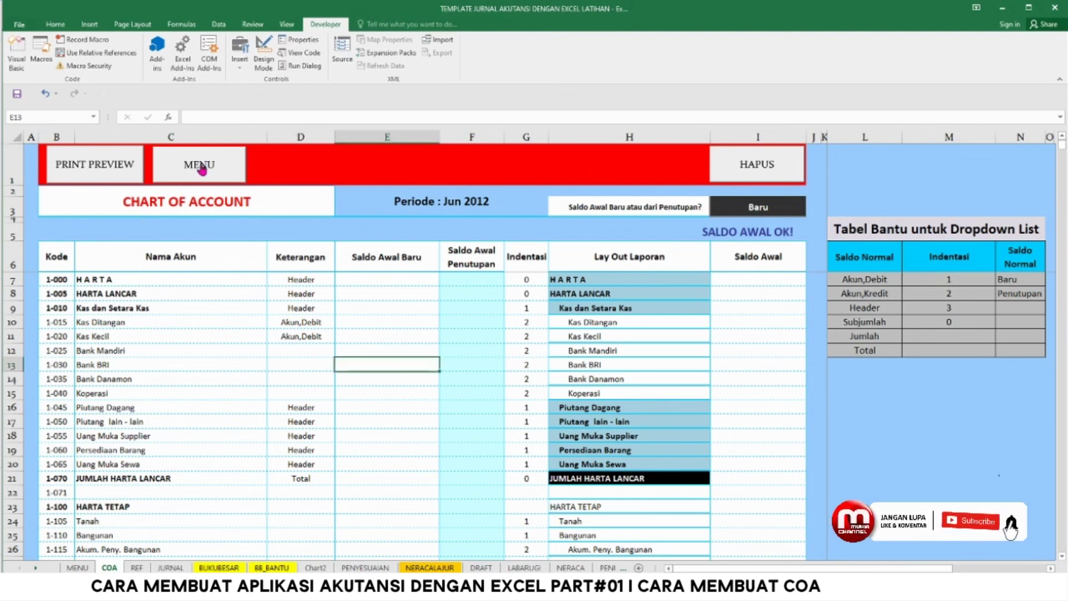
pyautogui.click(114, 166)
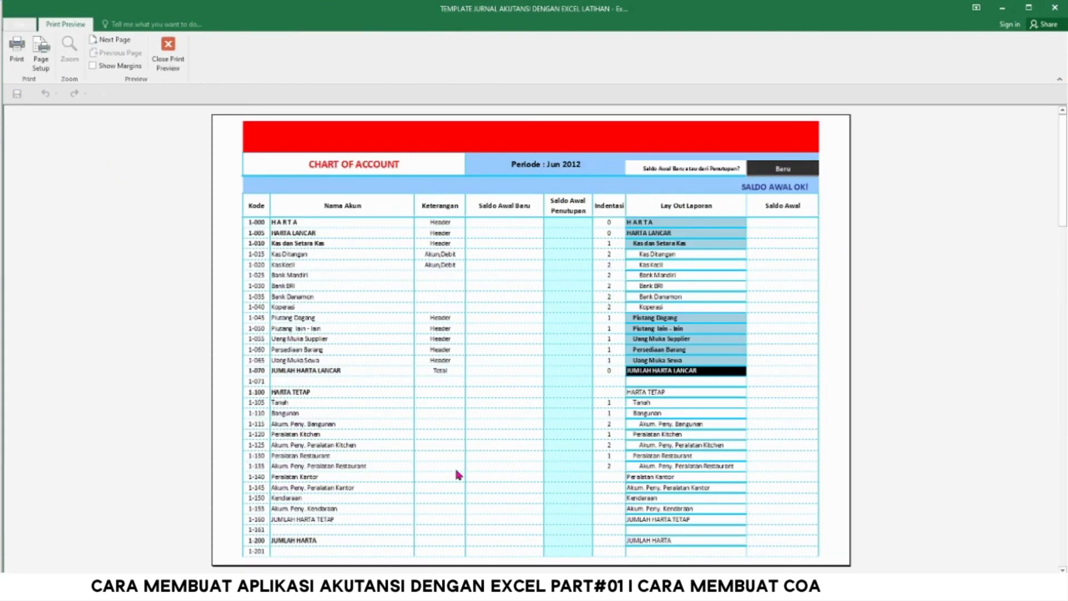
pyautogui.click(168, 51)
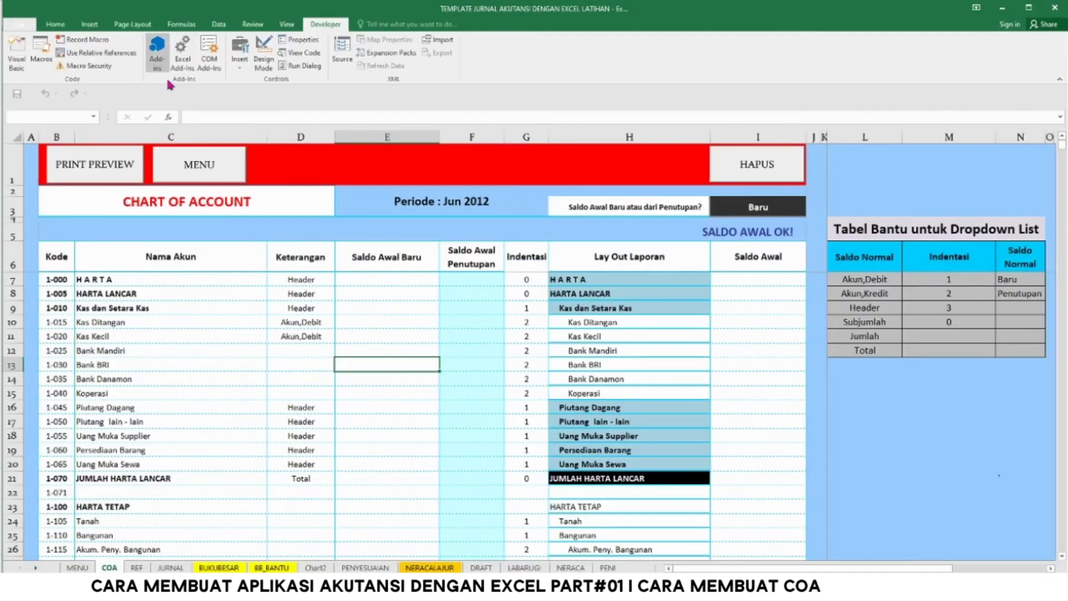
pyautogui.click(194, 177)
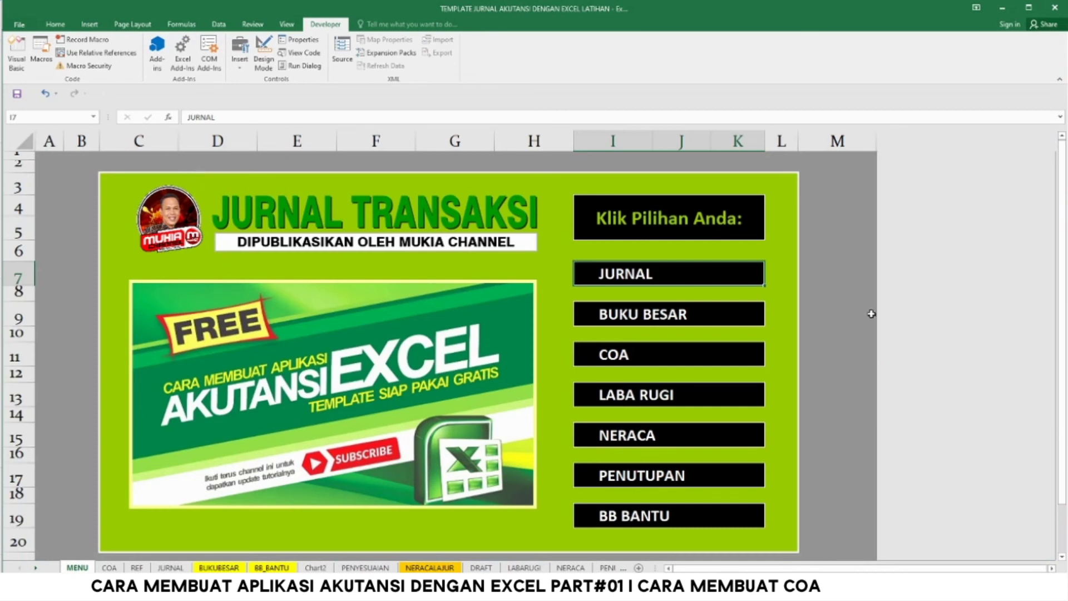
pyautogui.click(624, 364)
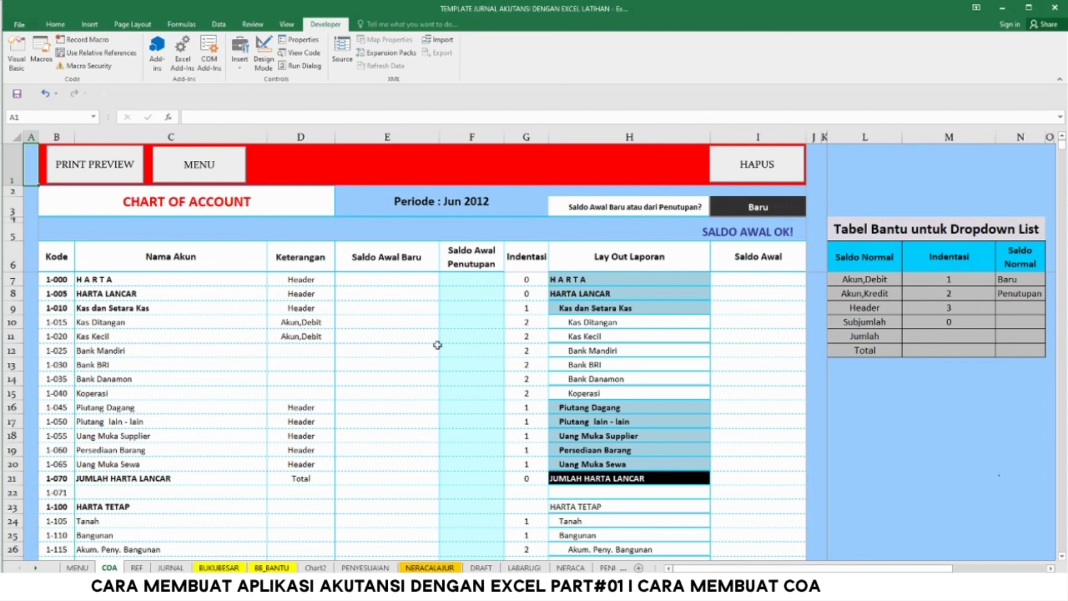
pyautogui.click(136, 567)
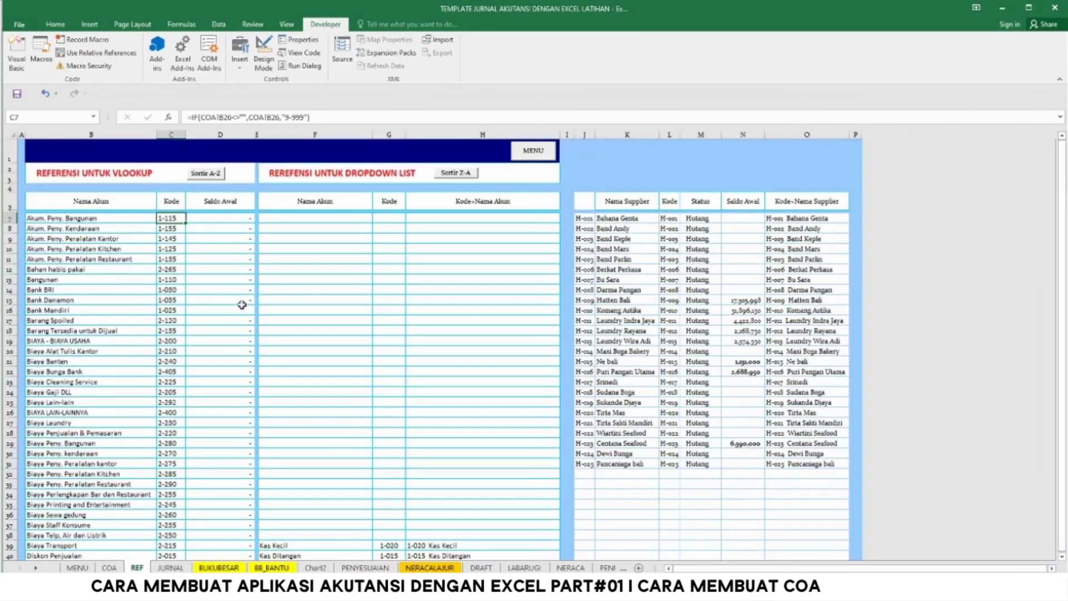
pyautogui.click(171, 568)
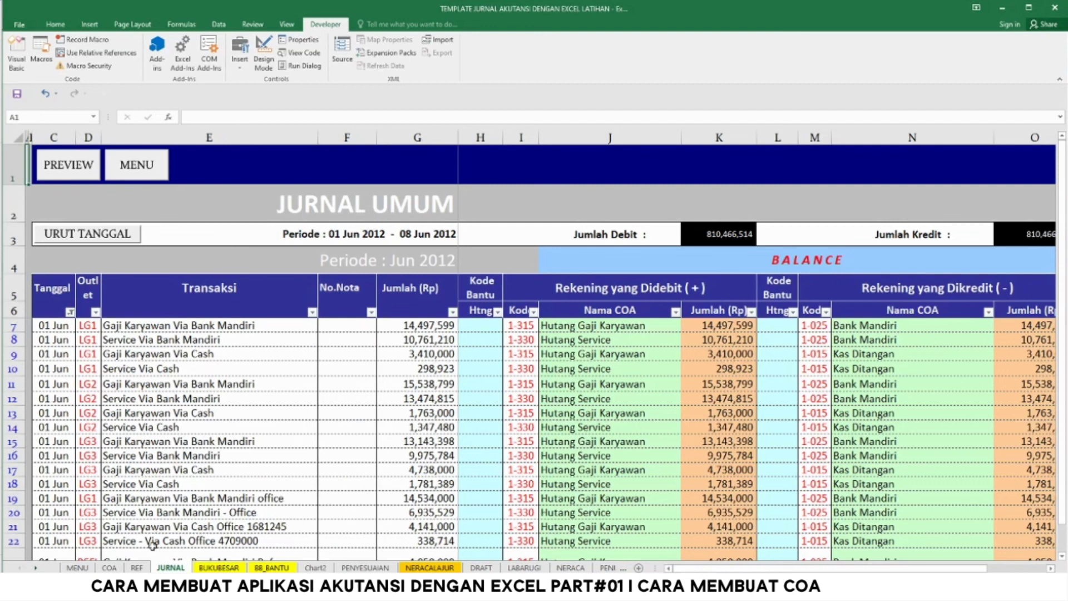
pyautogui.click(137, 567)
pyautogui.click(109, 567)
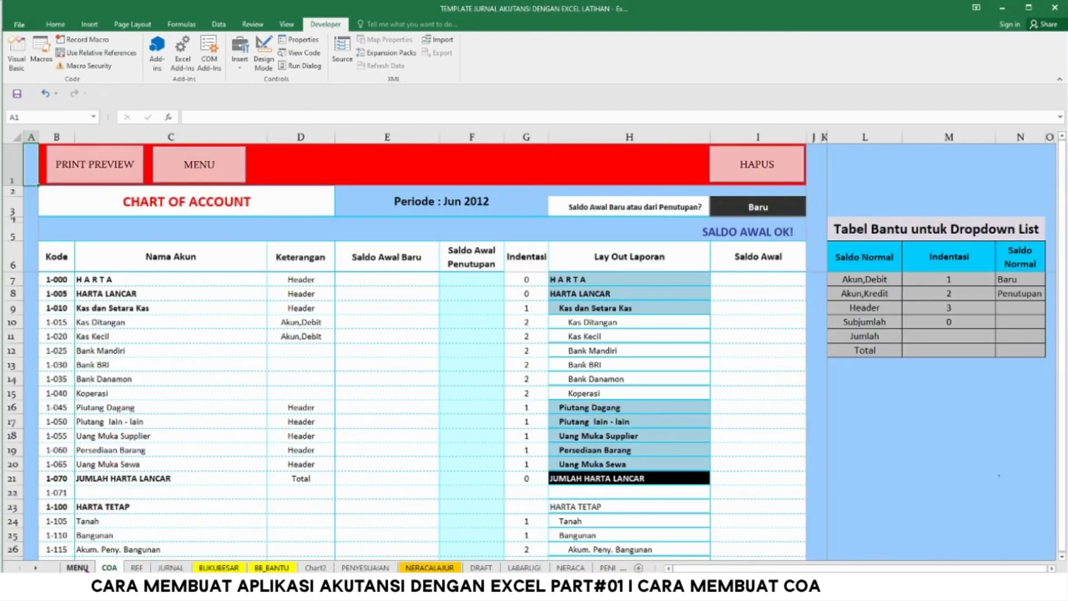
pyautogui.click(78, 568)
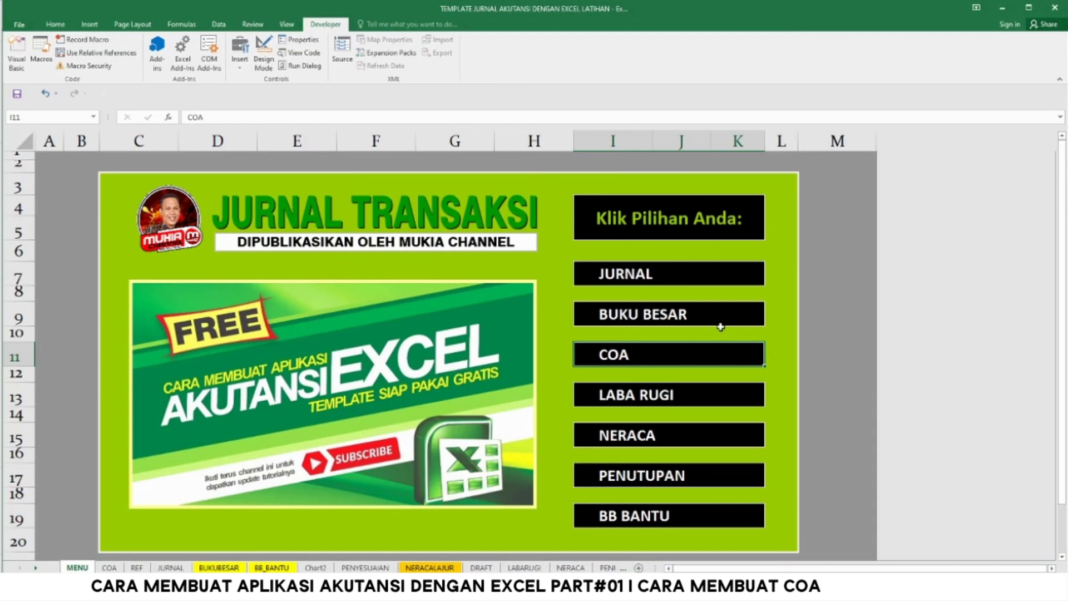
pyautogui.hotkey('ctrl', 'pagedown')
pyautogui.hotkey('ctrl', 'pagedown')
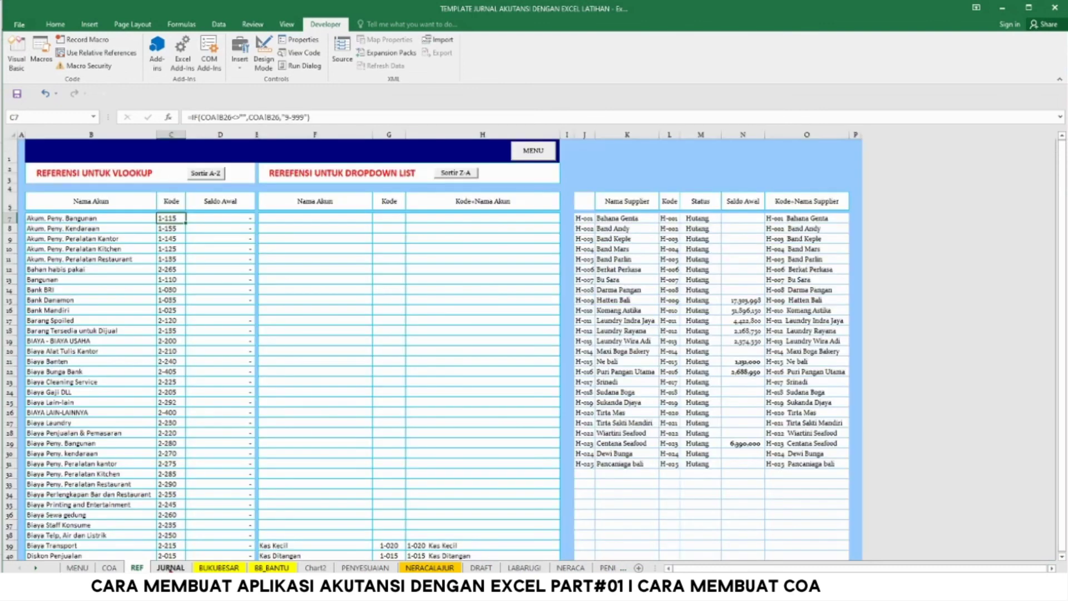
pyautogui.hotkey('ctrl', 'pagedown')
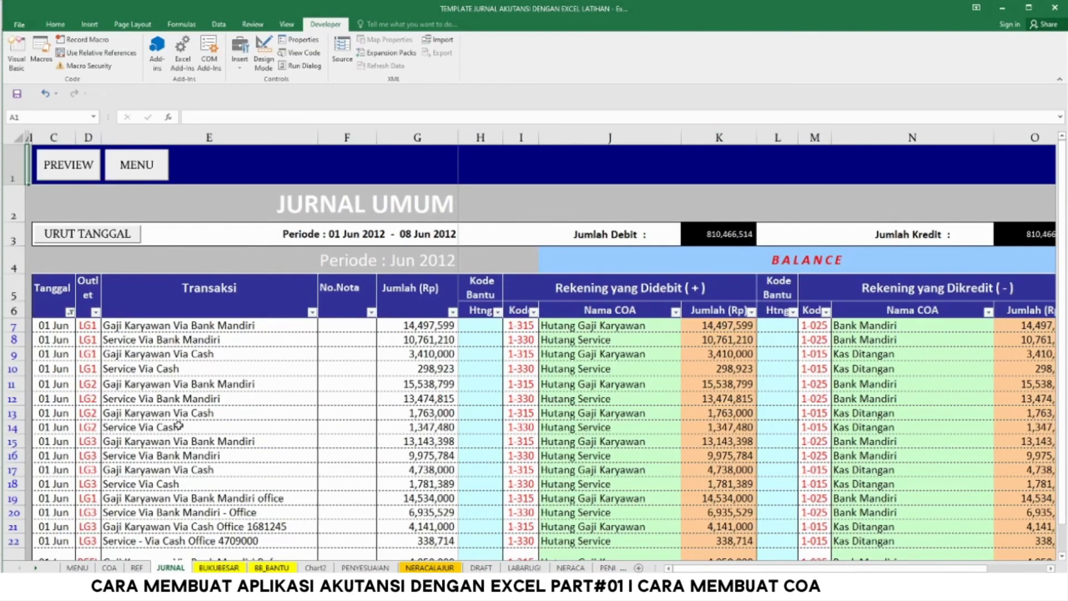
pyautogui.hotkey('ctrl', 'pageup')
pyautogui.hotkey('ctrl', 'pageup')
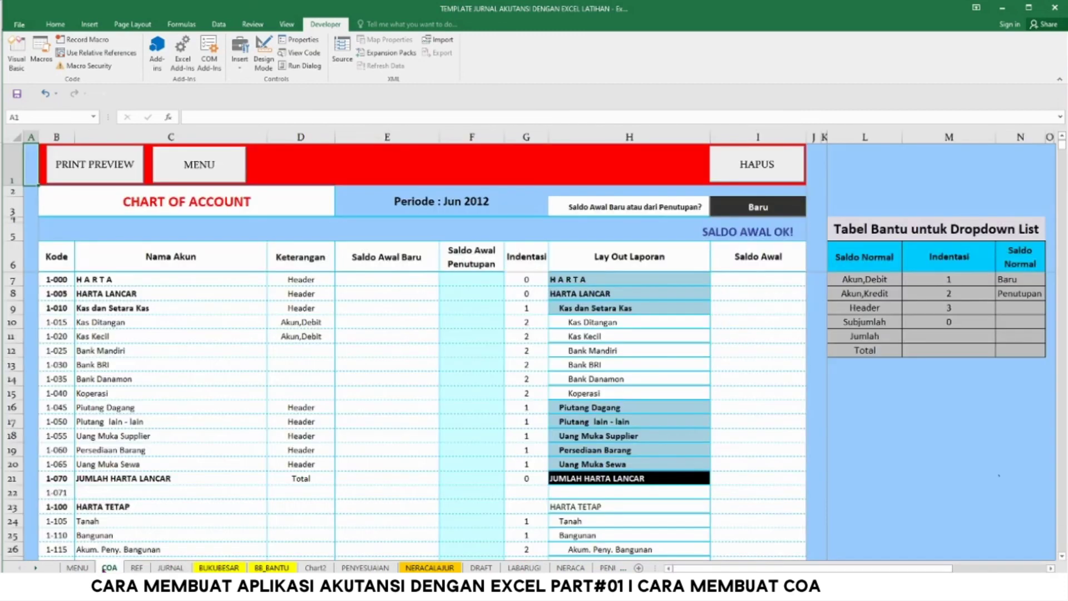
pyautogui.hotkey('ctrl', 'pageup')
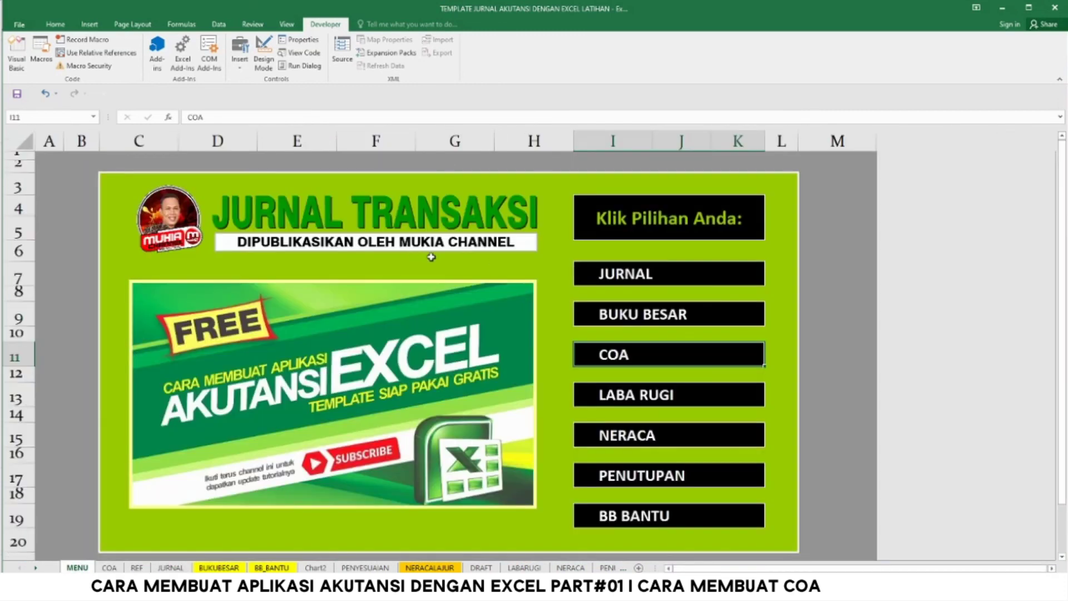